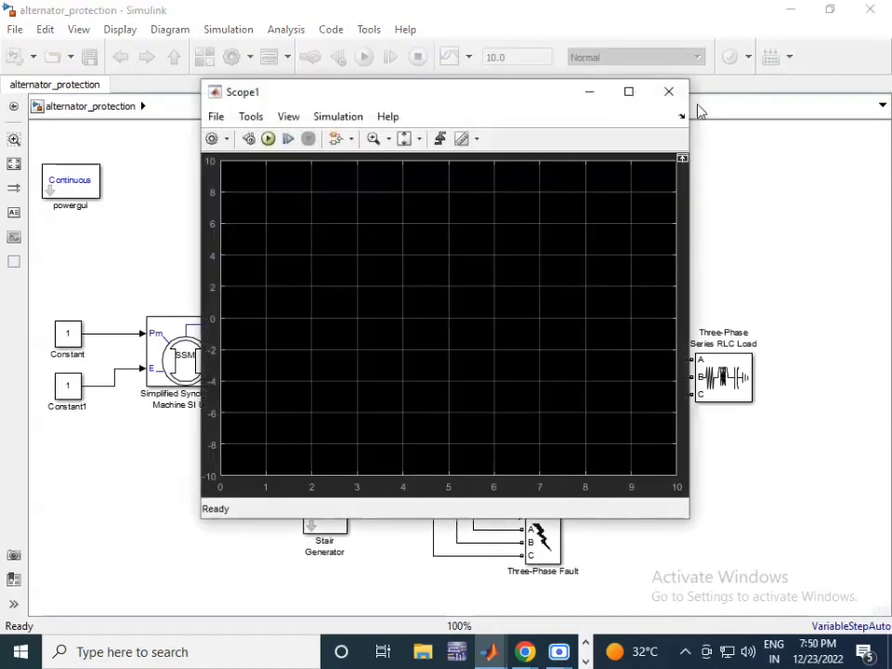
Step: Close the Scope1 window and open the Subsystem block of the alternator_protection model
{"action": "left_click", "coordinate": [669, 91]}
{"action": "double_click", "coordinate": [525, 159]}
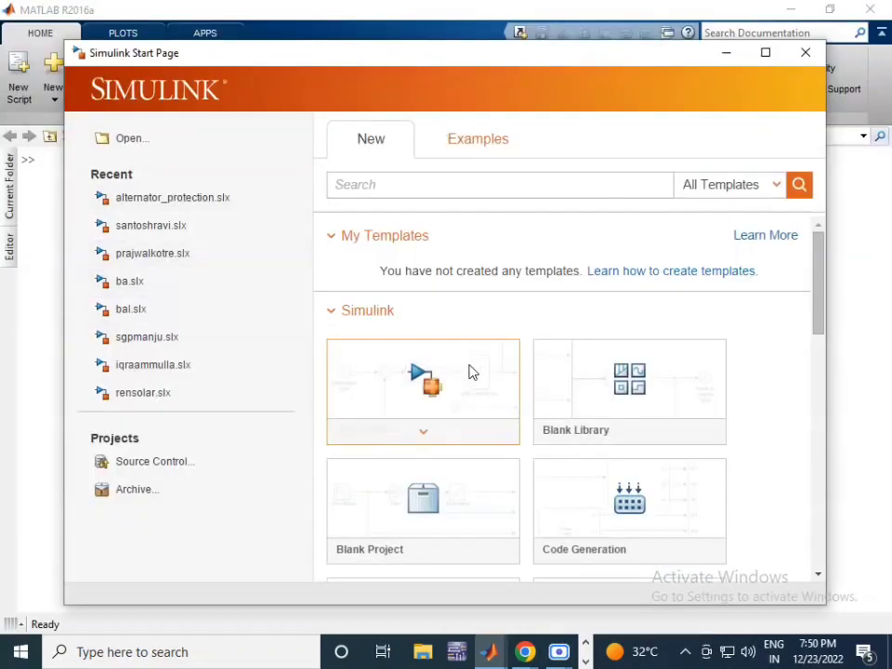
Step: Create a new model from the Electrical template in the Simscape group of the Simulink Start Page
{"action": "scroll", "coordinate": [472, 371], "scroll_direction": "down", "scroll_amount": 10}
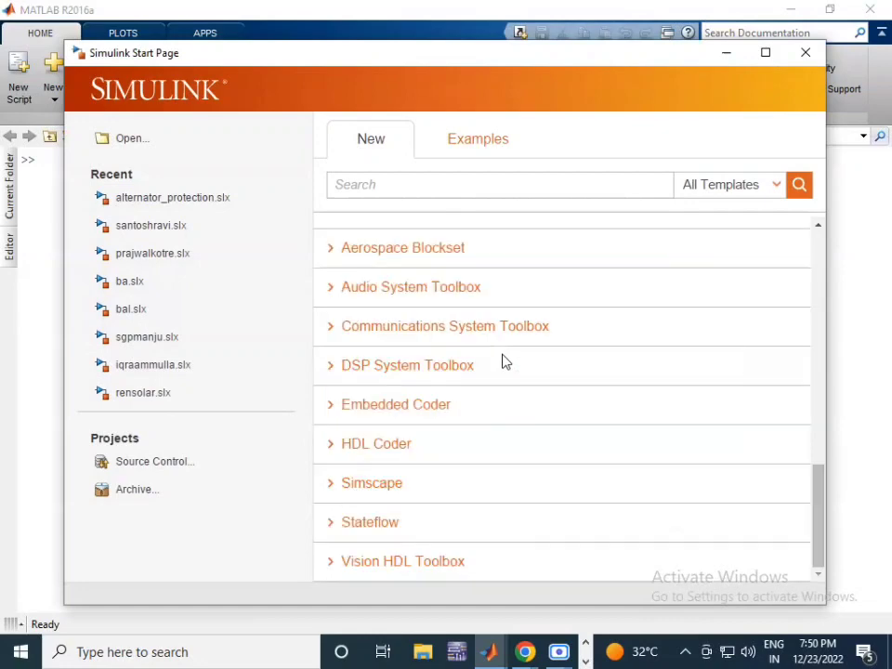
{"action": "left_click", "coordinate": [359, 492]}
{"action": "scroll", "coordinate": [544, 420], "scroll_direction": "down", "scroll_amount": 4}
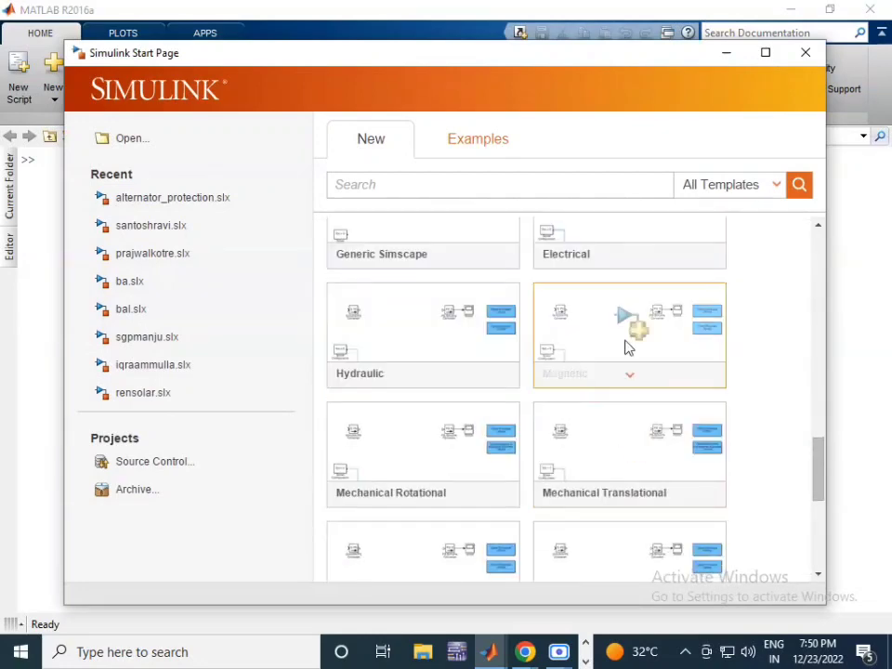
{"action": "scroll", "coordinate": [624, 348], "scroll_direction": "up", "scroll_amount": 4}
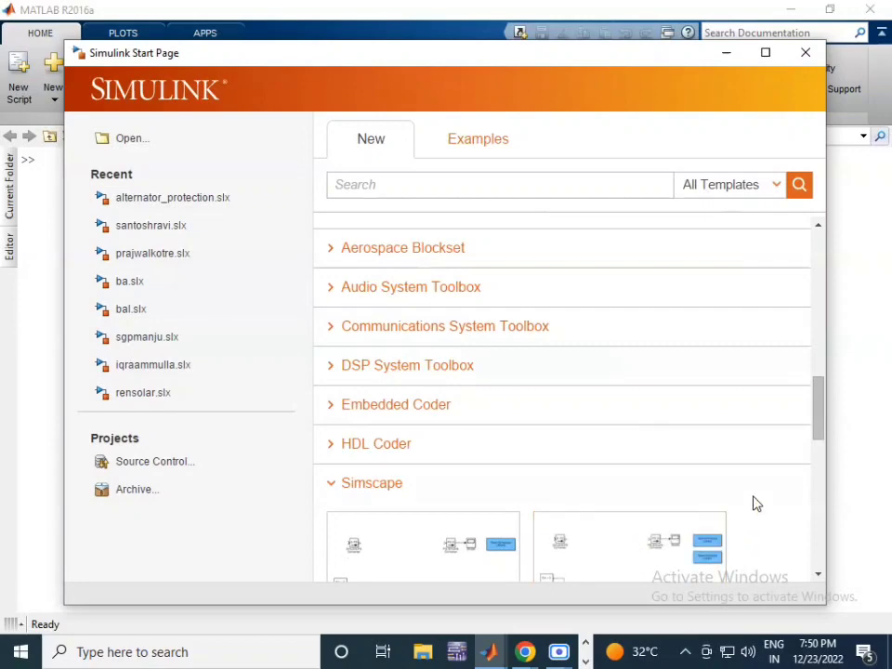
{"action": "scroll", "coordinate": [758, 502], "scroll_direction": "down", "scroll_amount": 4}
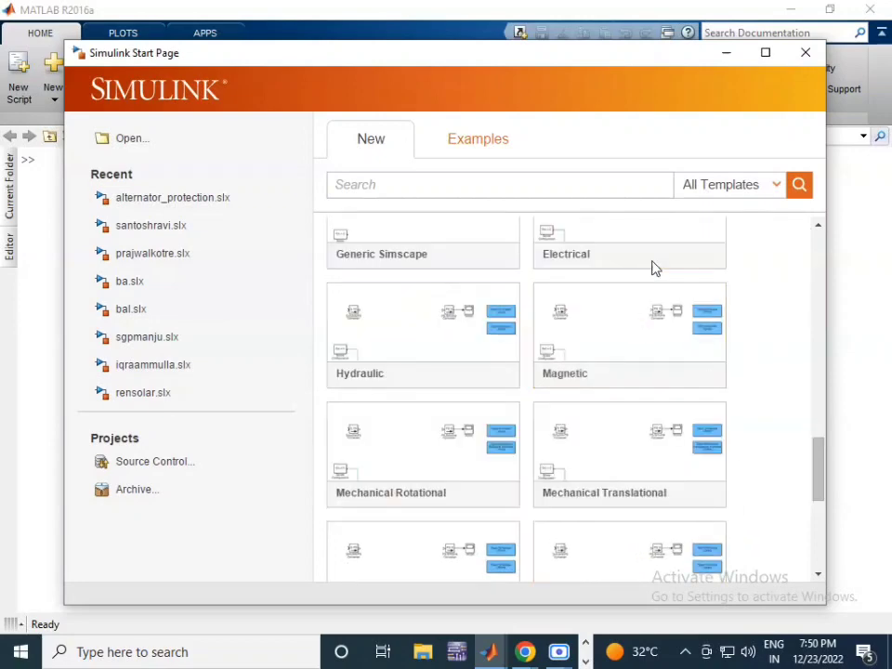
{"action": "left_click", "coordinate": [665, 233]}
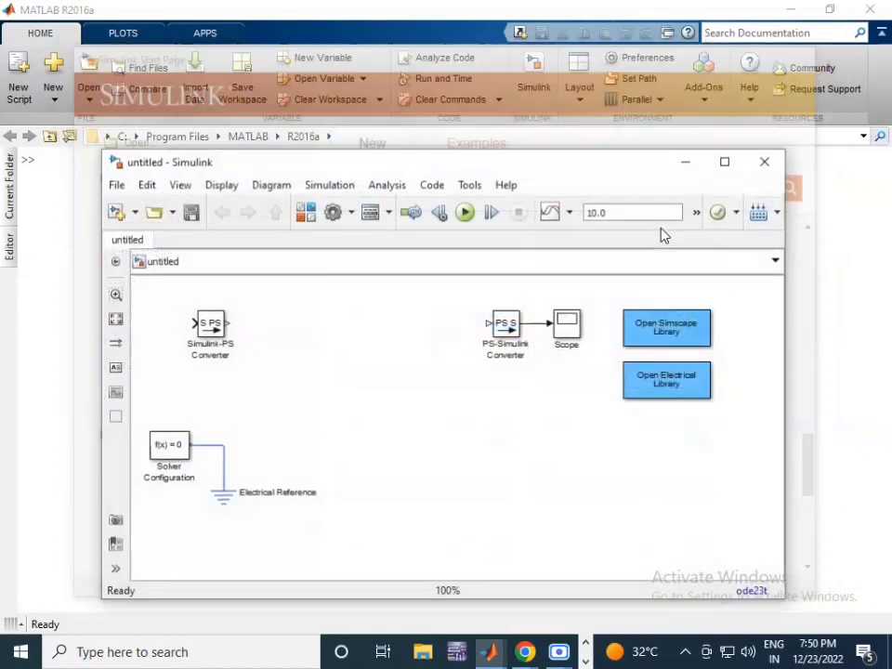
Step: Maximize the new untitled model's window and delete all of the template's blocks
{"action": "left_click", "coordinate": [726, 161]}
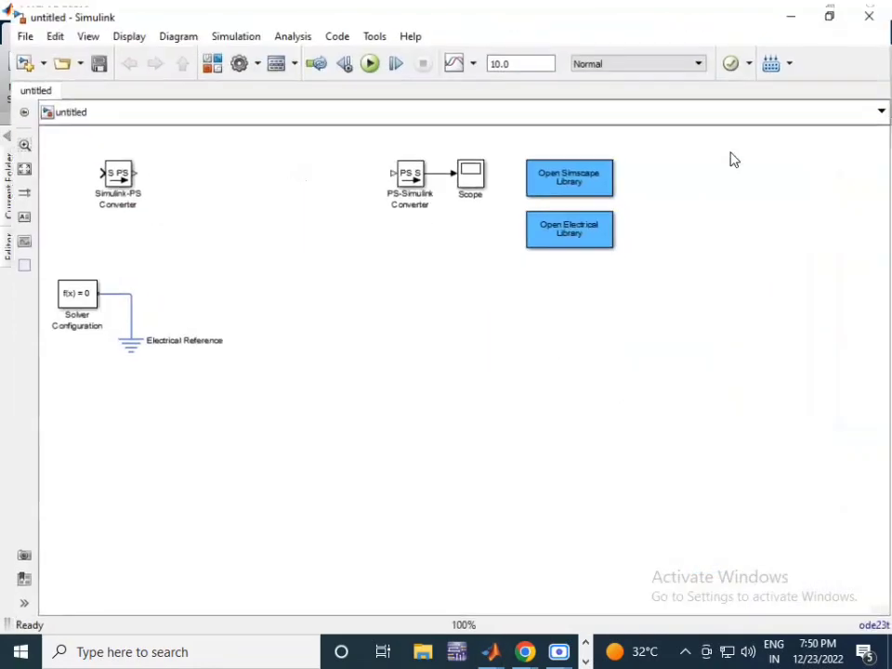
{"action": "key", "text": "ctrl+a"}
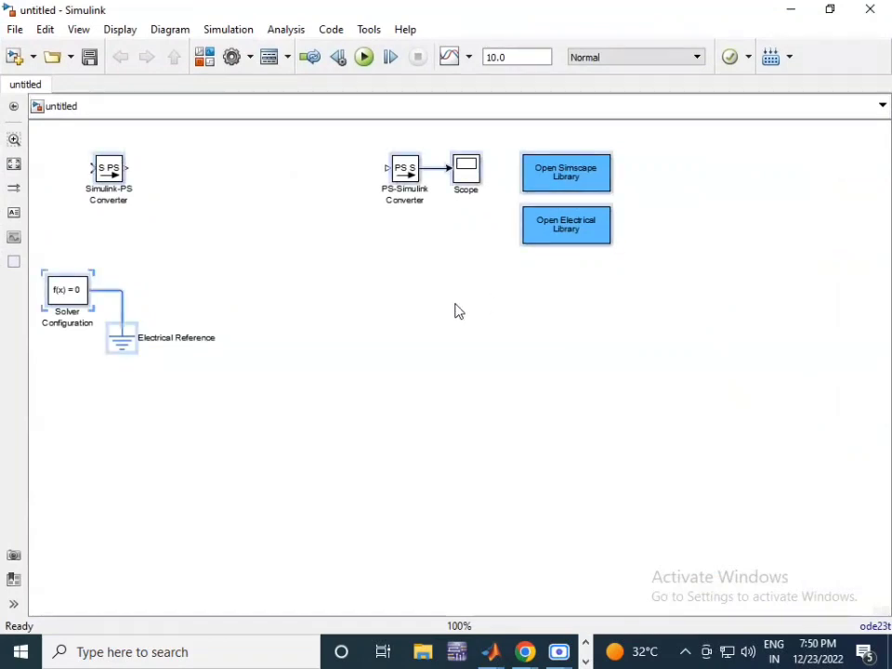
{"action": "key", "text": "Delete"}
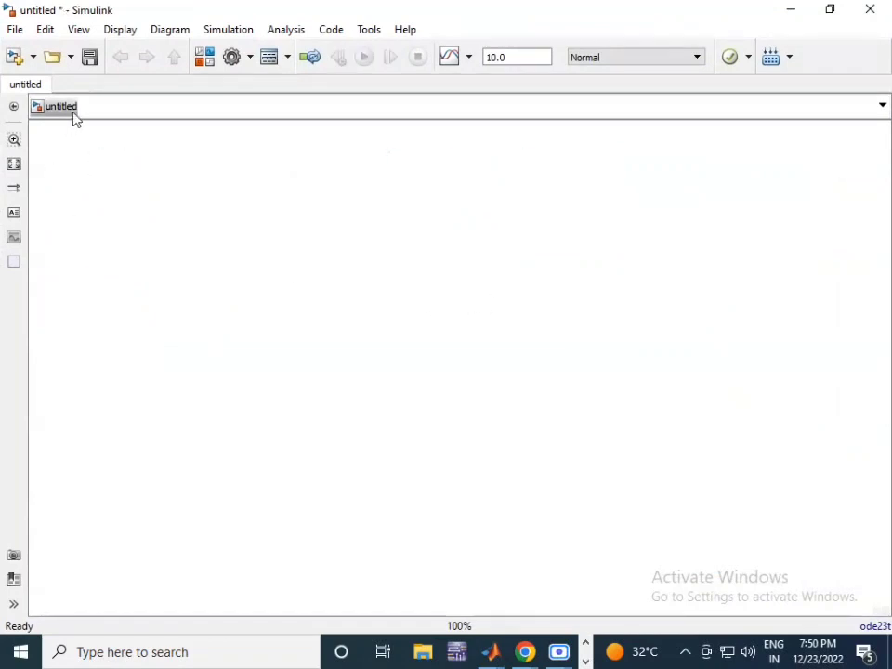
Step: Switch to the alternator_protection model and examine the block layout inside its Subsystem as a reference
{"action": "left_click", "coordinate": [207, 60]}
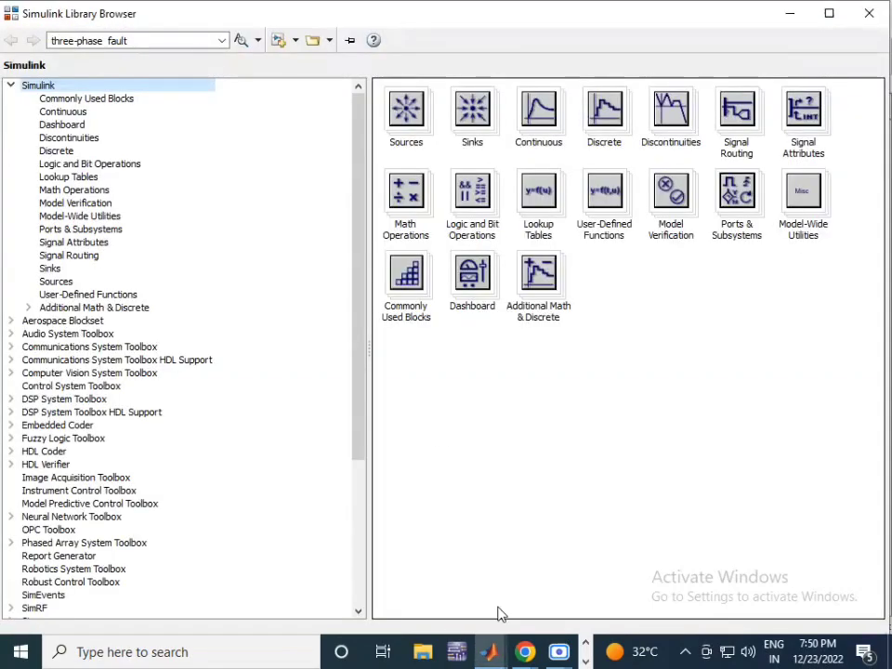
{"action": "mouse_move", "coordinate": [490, 651]}
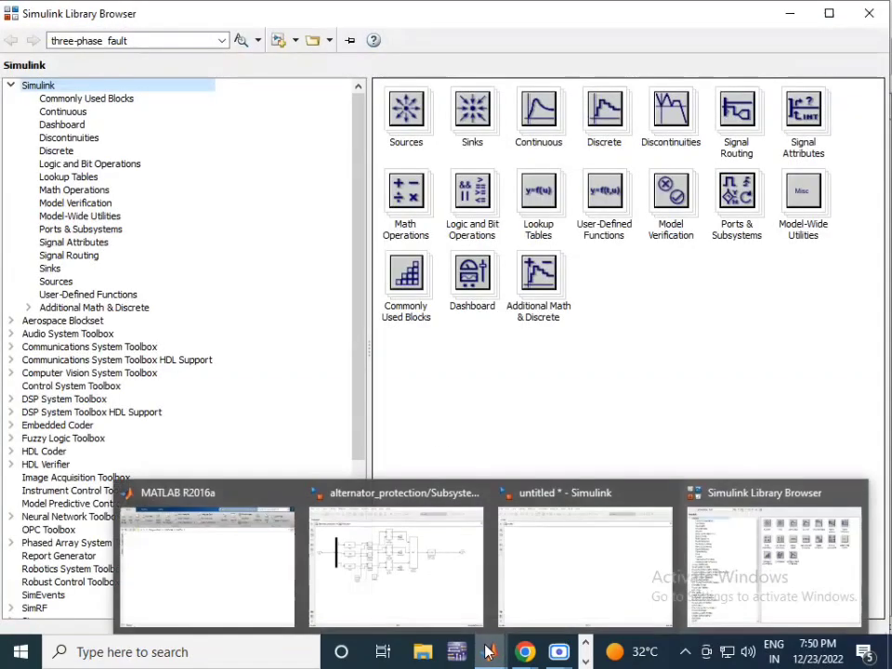
{"action": "left_click", "coordinate": [446, 584]}
{"action": "left_click", "coordinate": [89, 110]}
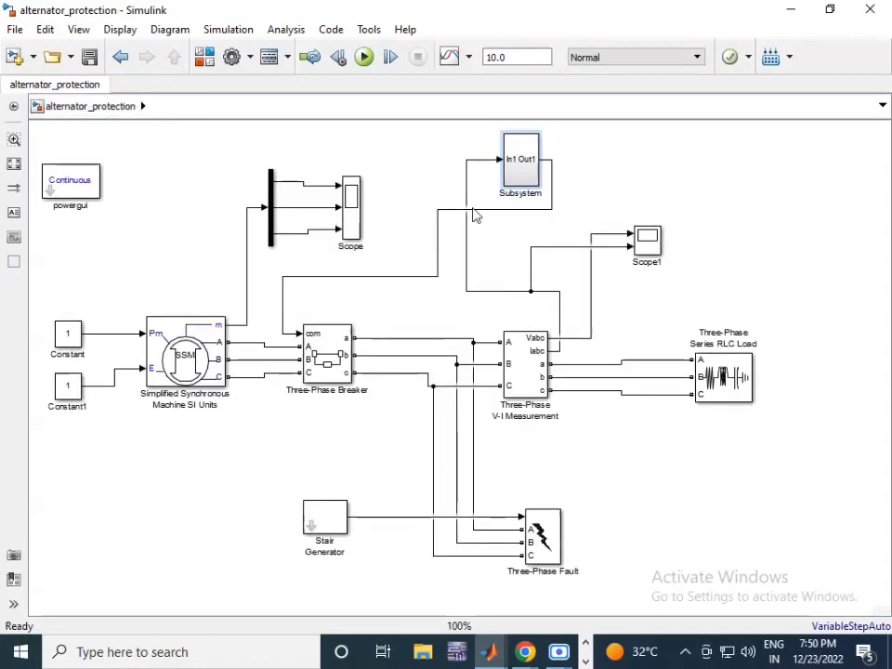
{"action": "left_click", "coordinate": [520, 177]}
{"action": "double_click", "coordinate": [521, 177]}
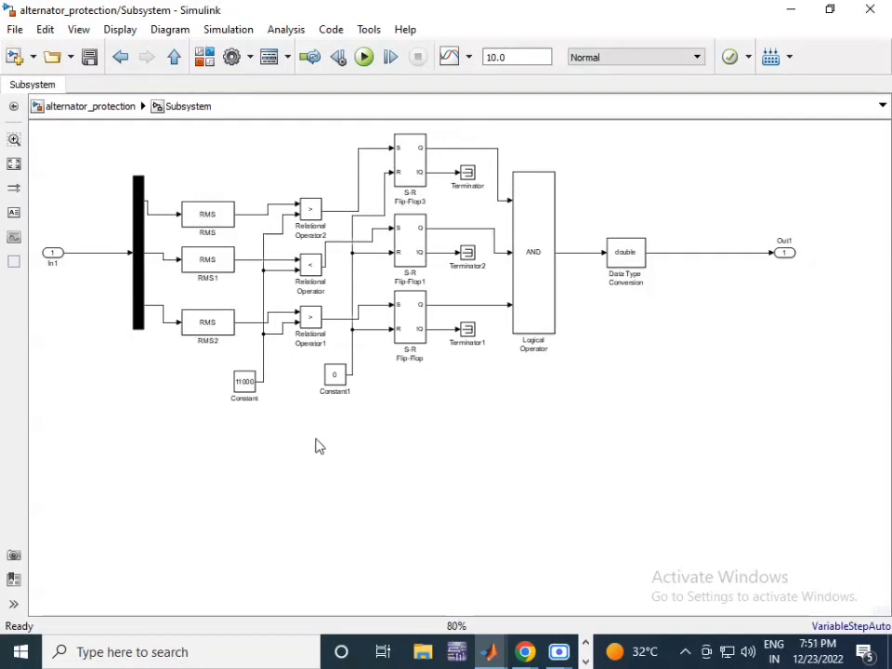
Step: Return to the untitled model, search the block library for "input" and add the In1 block to the model
{"action": "mouse_move", "coordinate": [494, 658]}
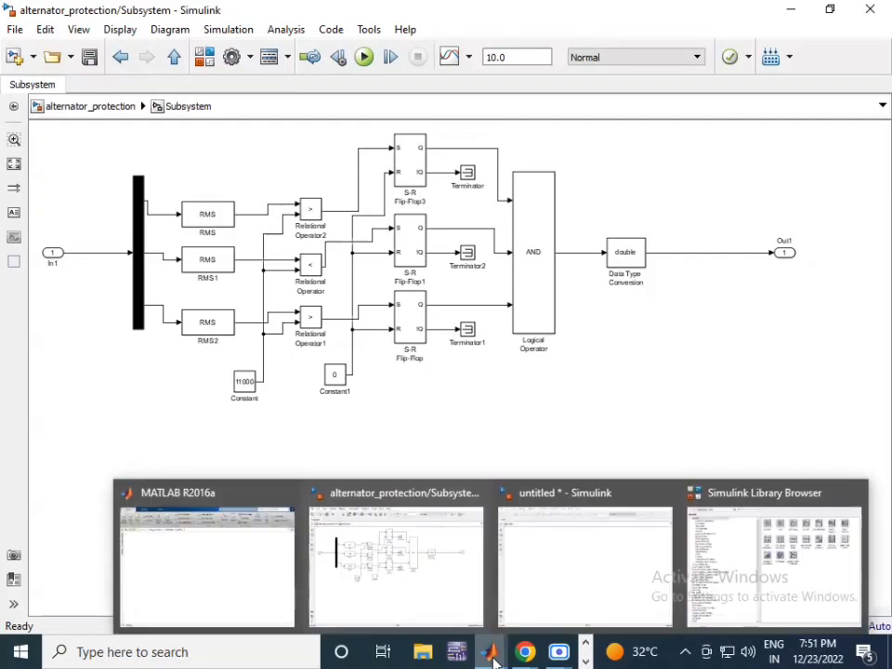
{"action": "left_click", "coordinate": [582, 573]}
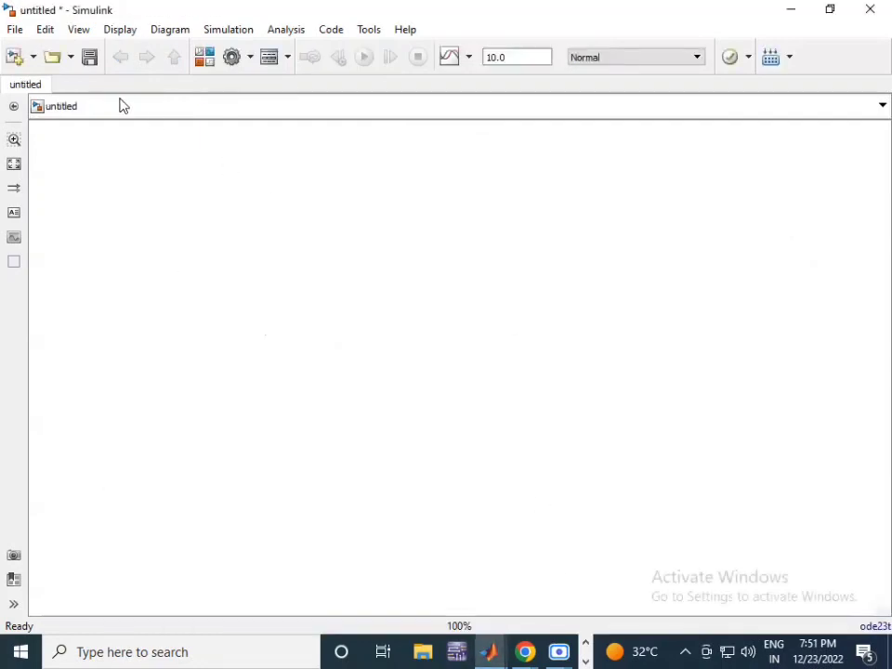
{"action": "left_click", "coordinate": [204, 57]}
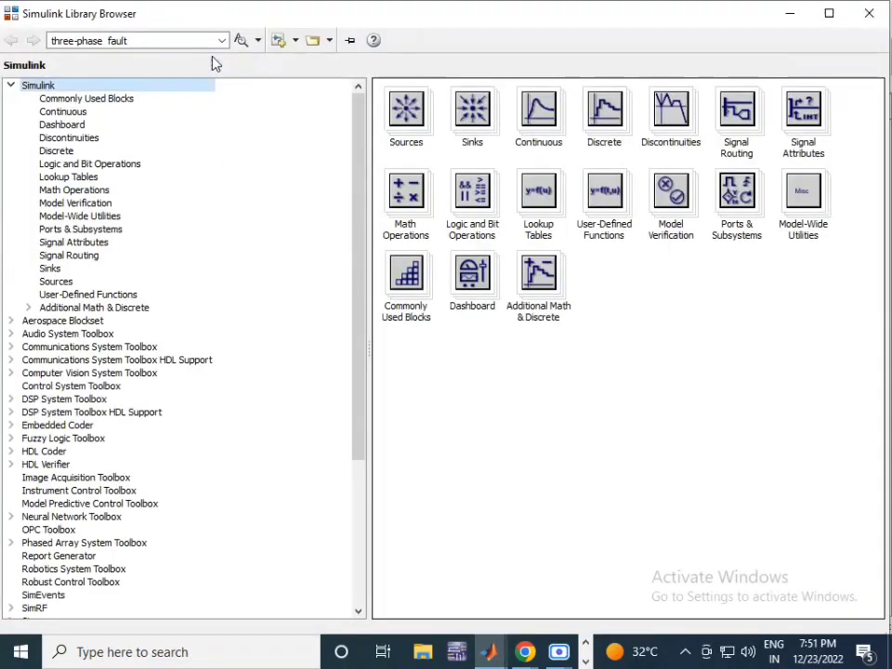
{"action": "left_click", "coordinate": [165, 39]}
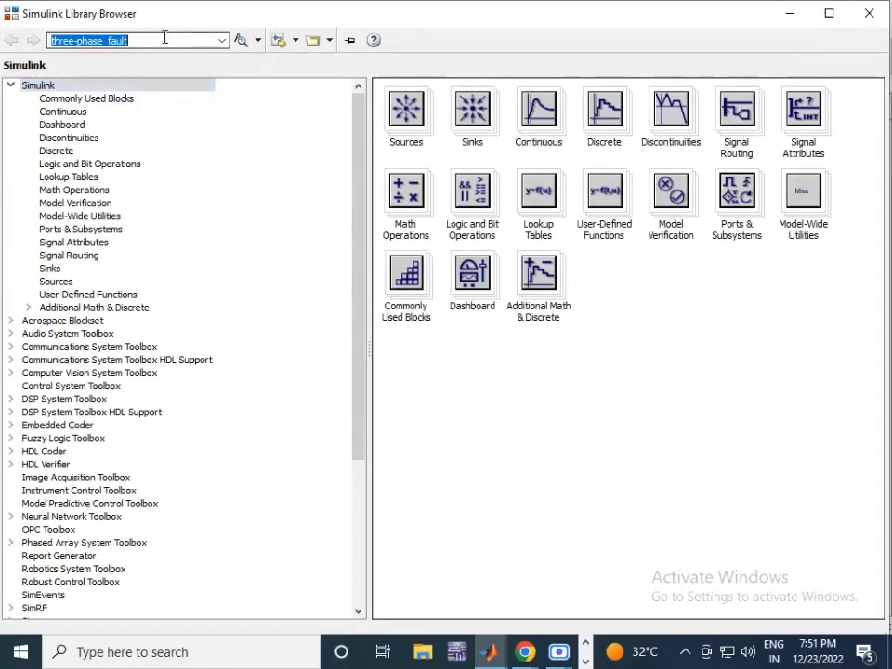
{"action": "type", "text": "inpo"}
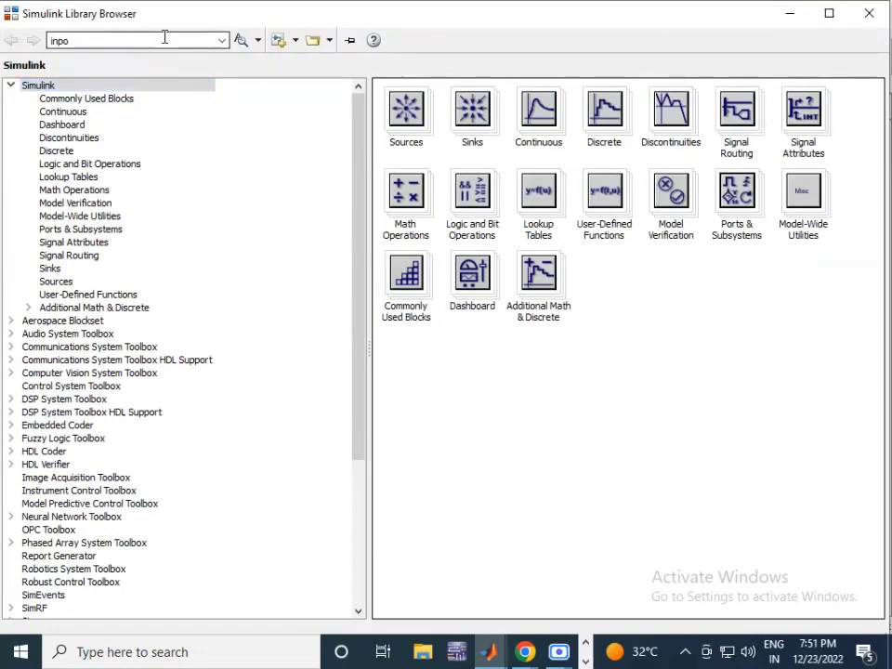
{"action": "key", "text": "BackSpace"}
{"action": "type", "text": "ut"}
{"action": "key", "text": "Return"}
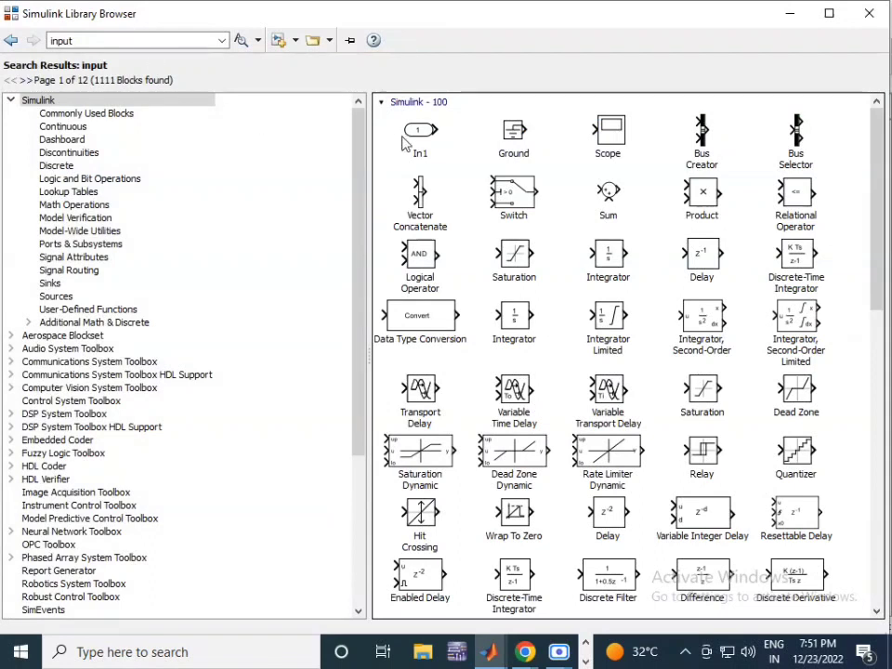
{"action": "left_click", "coordinate": [420, 134]}
{"action": "right_click", "coordinate": [420, 136]}
{"action": "left_click", "coordinate": [450, 141]}
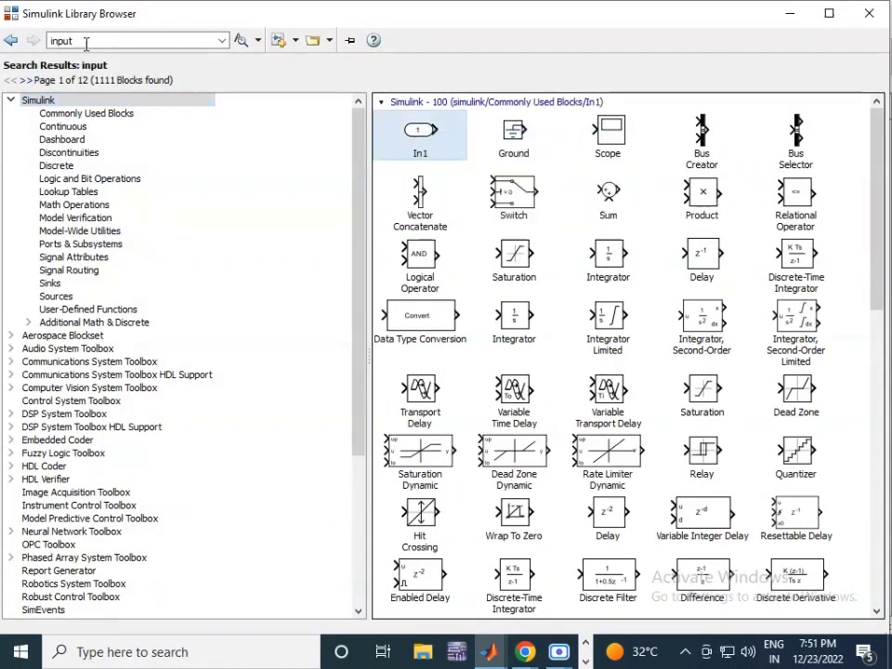
Step: Search the block library for "demux" and add the Demux block from Simulink's Commonly Used Blocks to the untitled model
{"action": "double_click", "coordinate": [80, 41]}
{"action": "type", "text": "rms"}
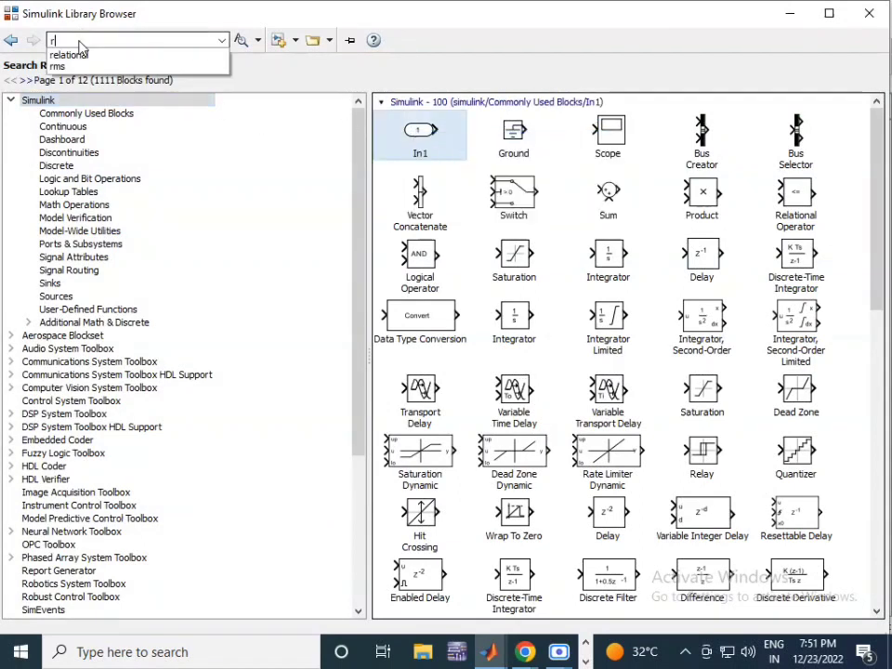
{"action": "key", "text": "BackSpace"}
{"action": "key", "text": "BackSpace"}
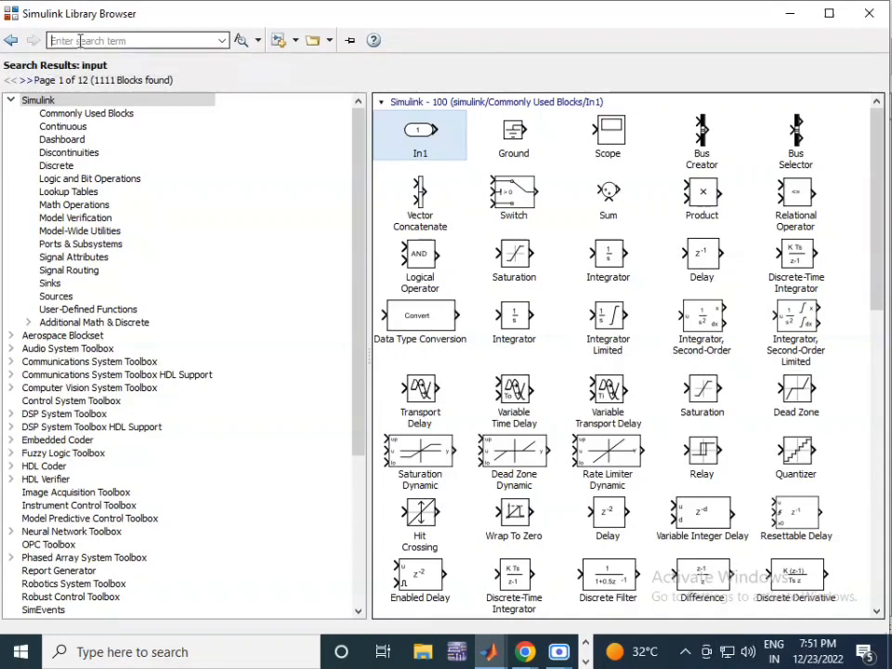
{"action": "type", "text": "demux"}
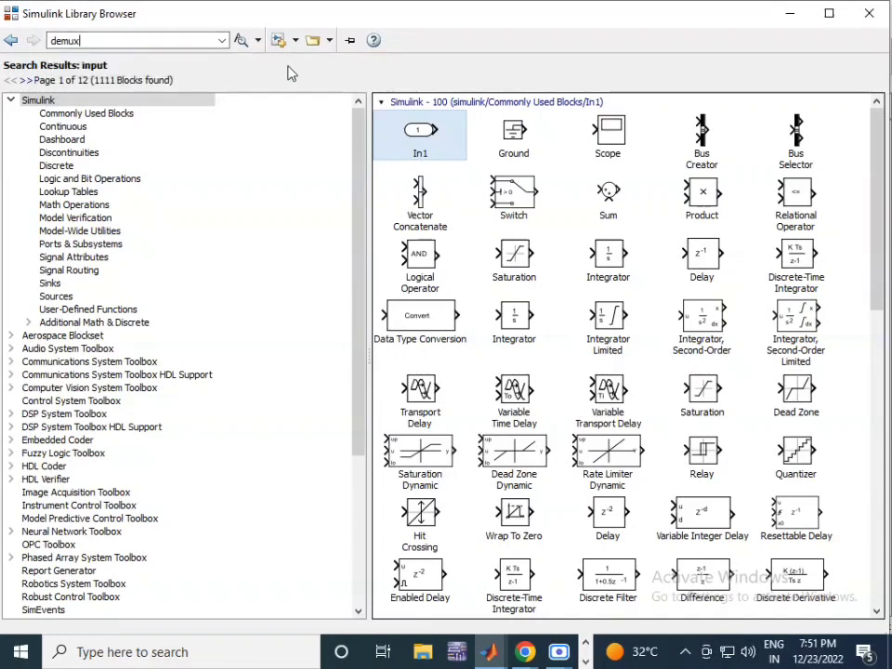
{"action": "left_click", "coordinate": [237, 41]}
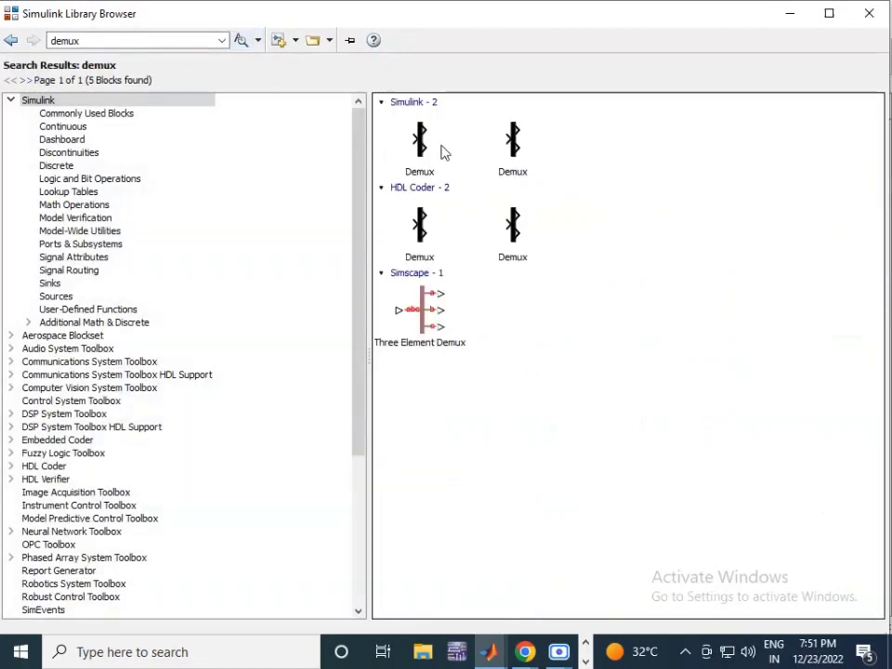
{"action": "left_click", "coordinate": [433, 160]}
{"action": "right_click", "coordinate": [433, 158]}
{"action": "left_click", "coordinate": [464, 171]}
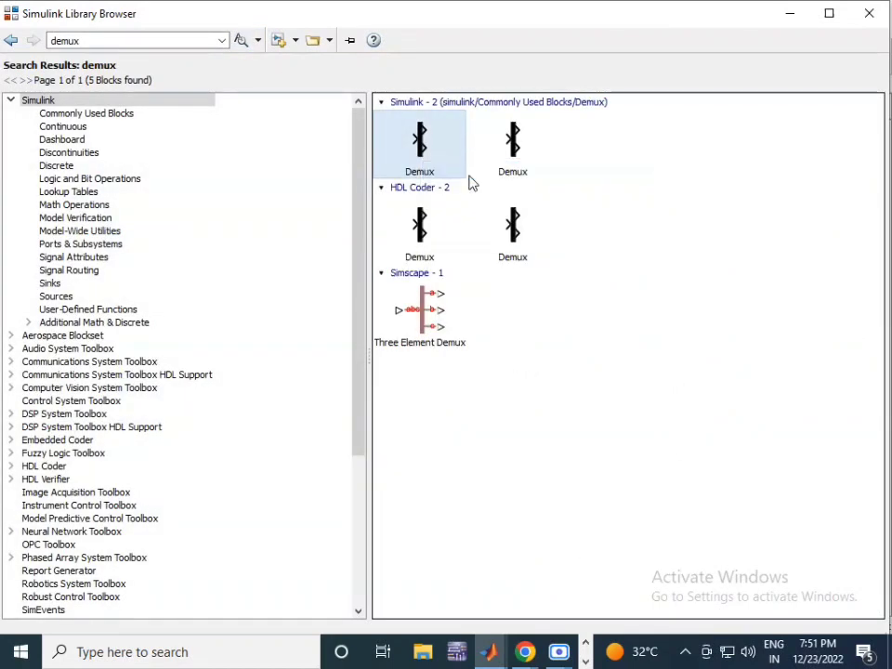
Step: Search the block library for "rms" and add the RMS block from the DSP System Toolbox to the untitled model
{"action": "left_click", "coordinate": [110, 41]}
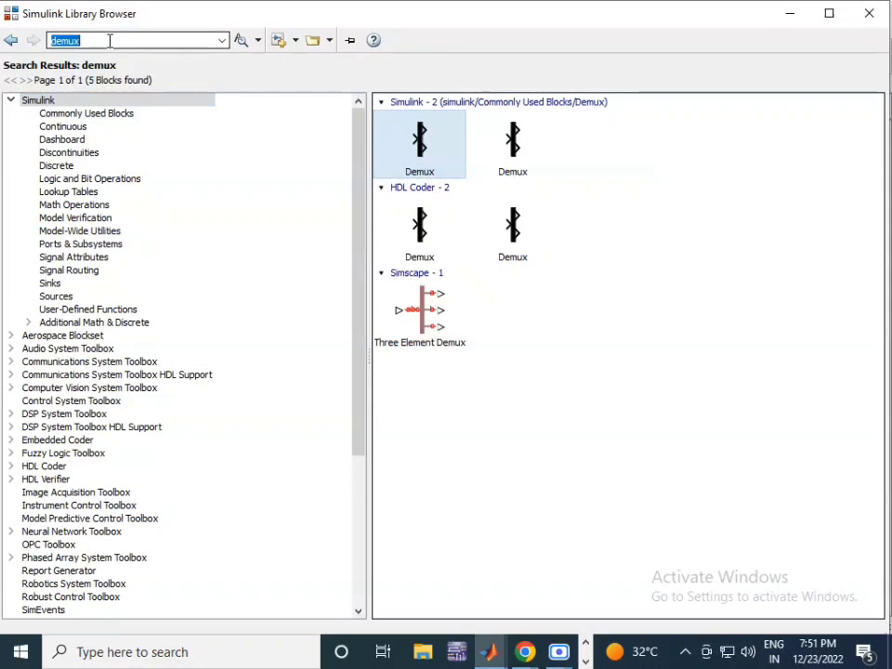
{"action": "type", "text": "rms"}
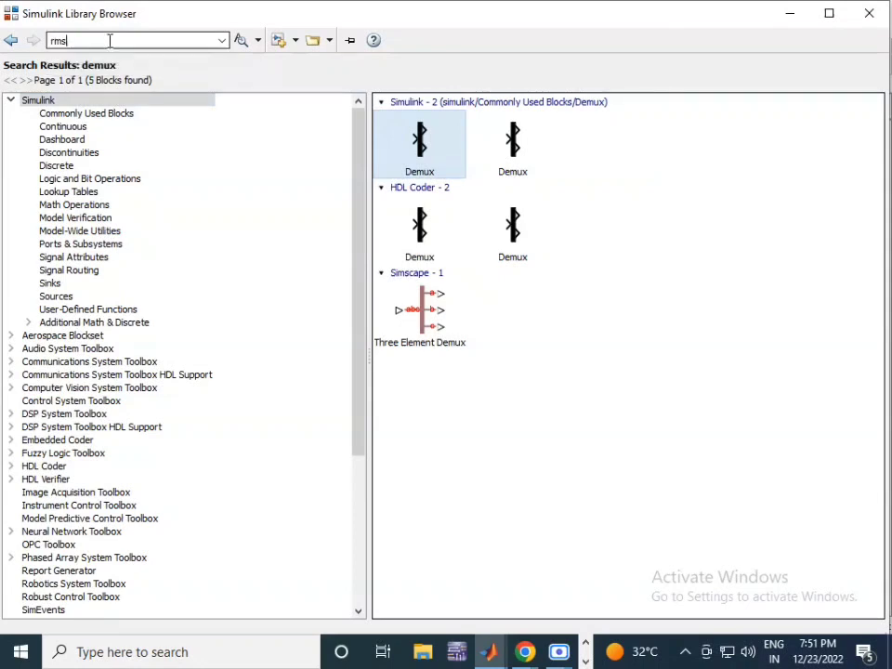
{"action": "left_click", "coordinate": [241, 39]}
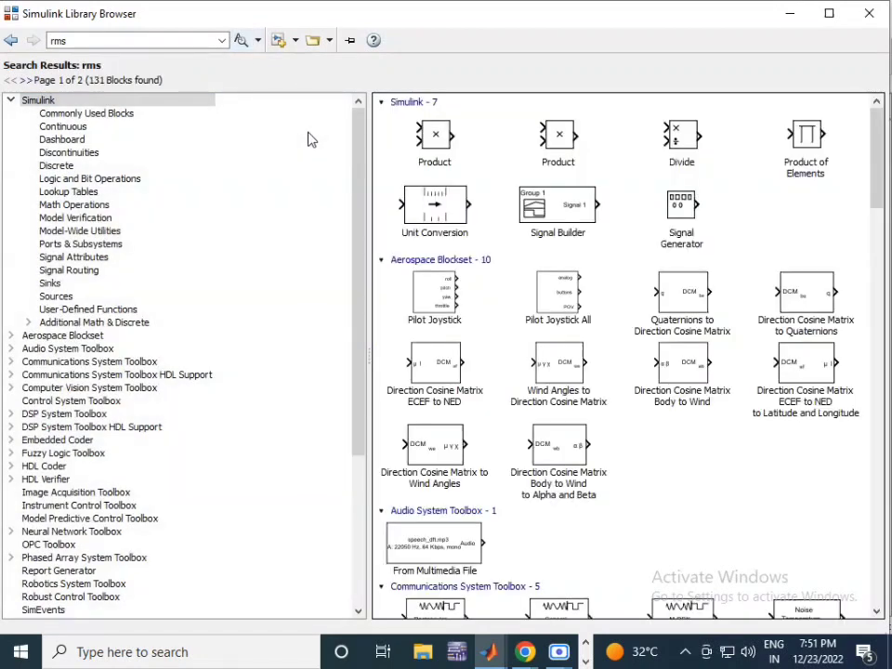
{"action": "scroll", "coordinate": [824, 375], "scroll_direction": "down", "scroll_amount": 3}
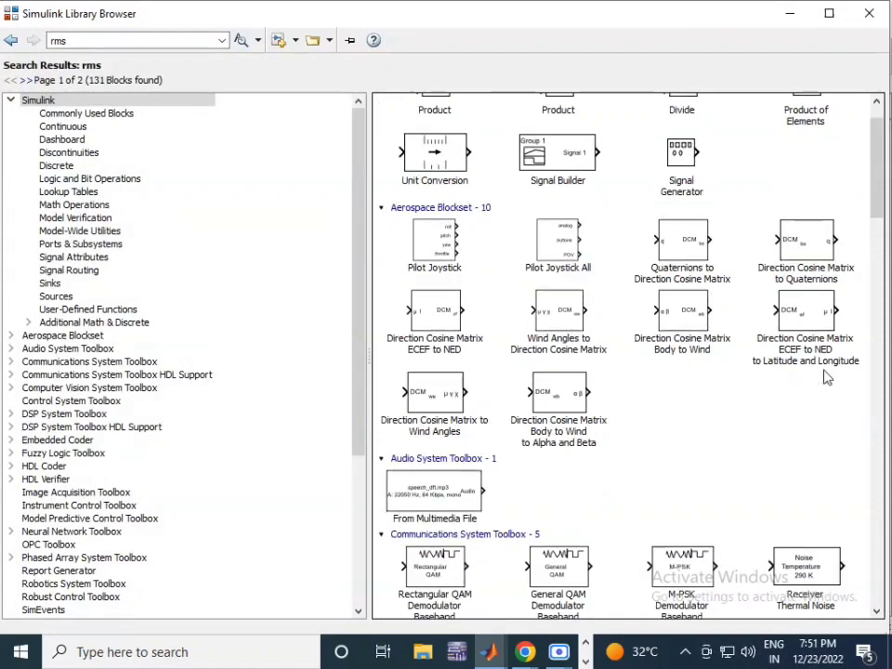
{"action": "scroll", "coordinate": [823, 376], "scroll_direction": "down", "scroll_amount": 6}
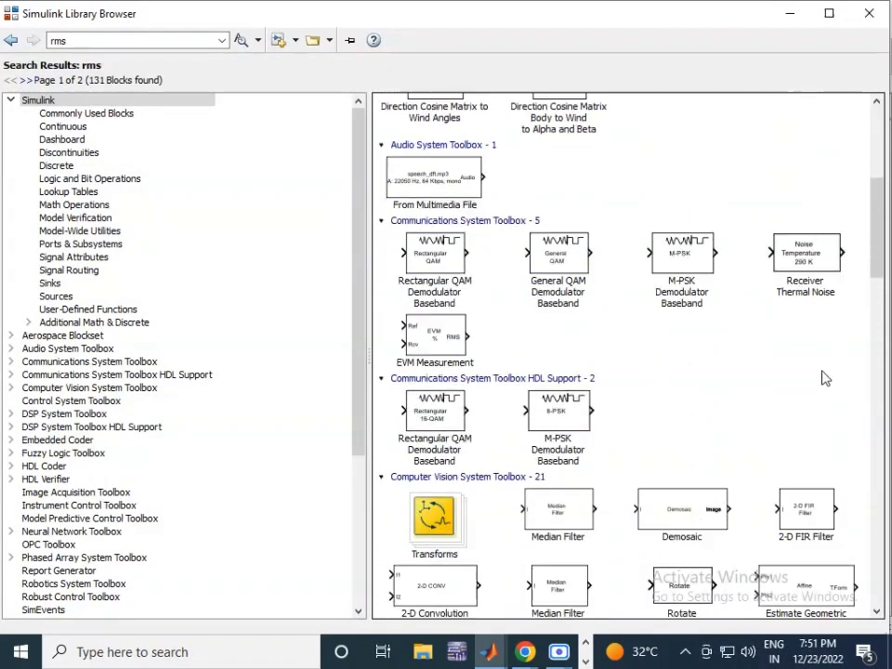
{"action": "scroll", "coordinate": [824, 376], "scroll_direction": "down", "scroll_amount": 7}
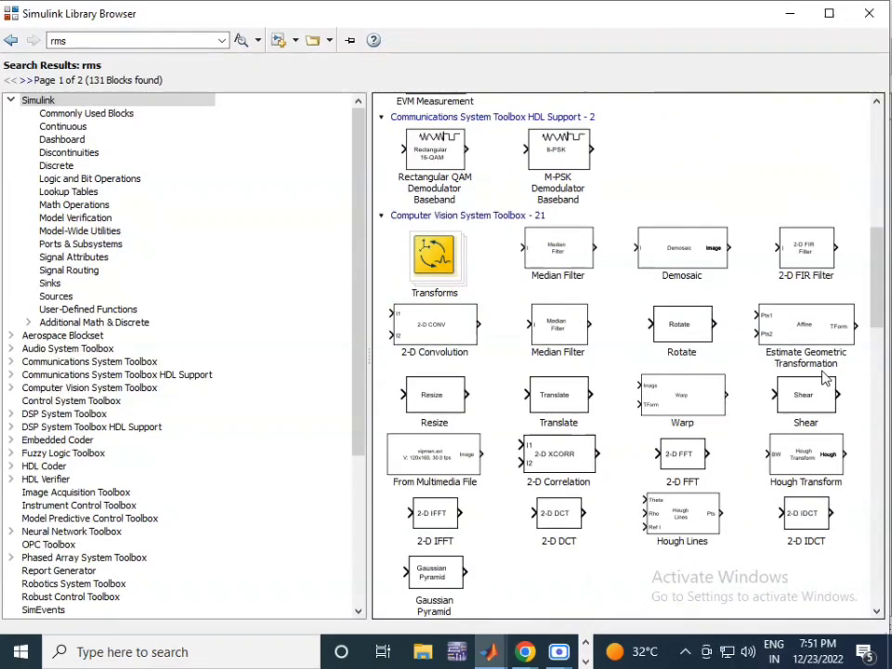
{"action": "scroll", "coordinate": [824, 376], "scroll_direction": "down", "scroll_amount": 2}
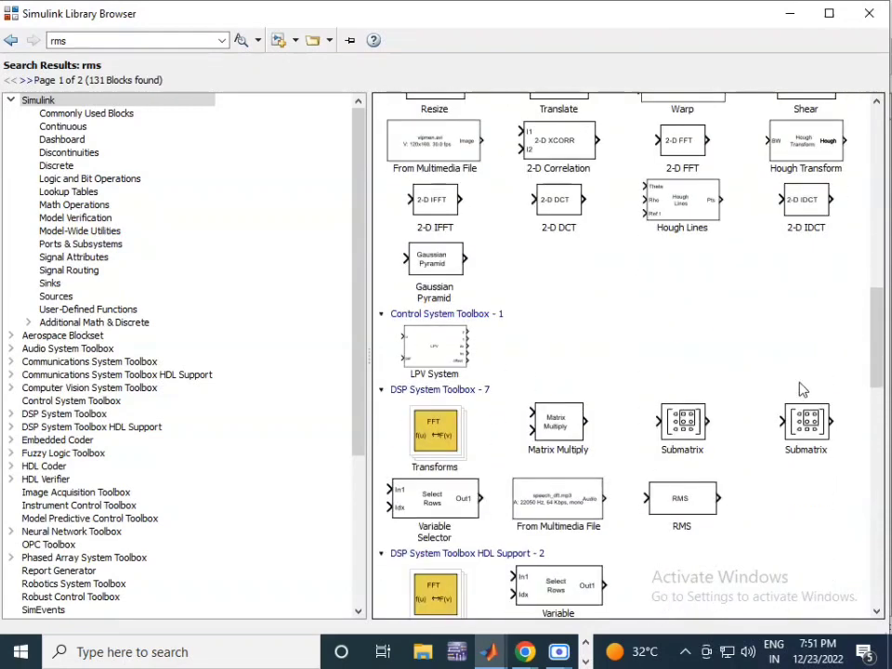
{"action": "right_click", "coordinate": [683, 513]}
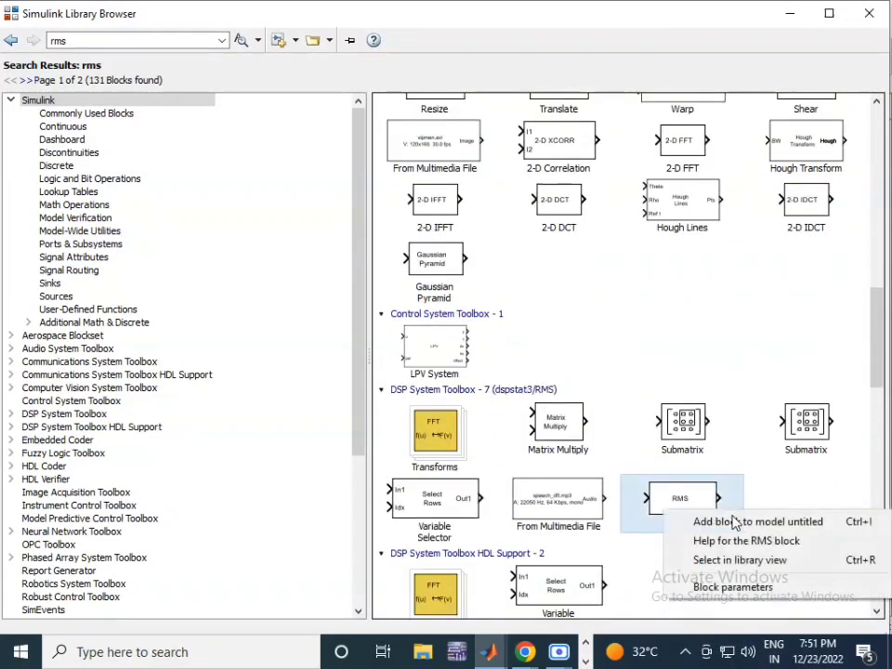
{"action": "left_click", "coordinate": [732, 524]}
Step: Search the block library for "relational operator"
{"action": "double_click", "coordinate": [82, 41]}
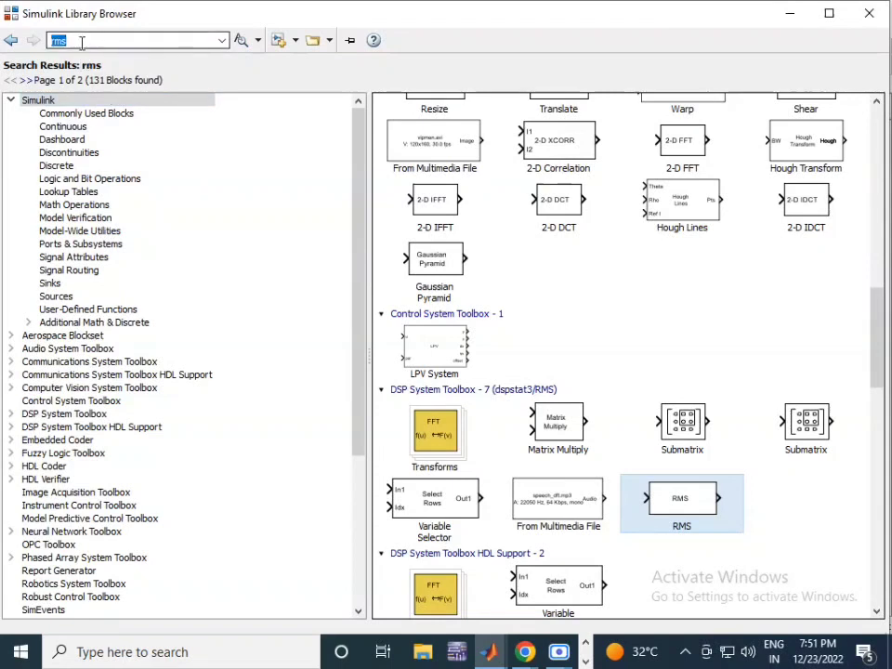
{"action": "type", "text": "rela"}
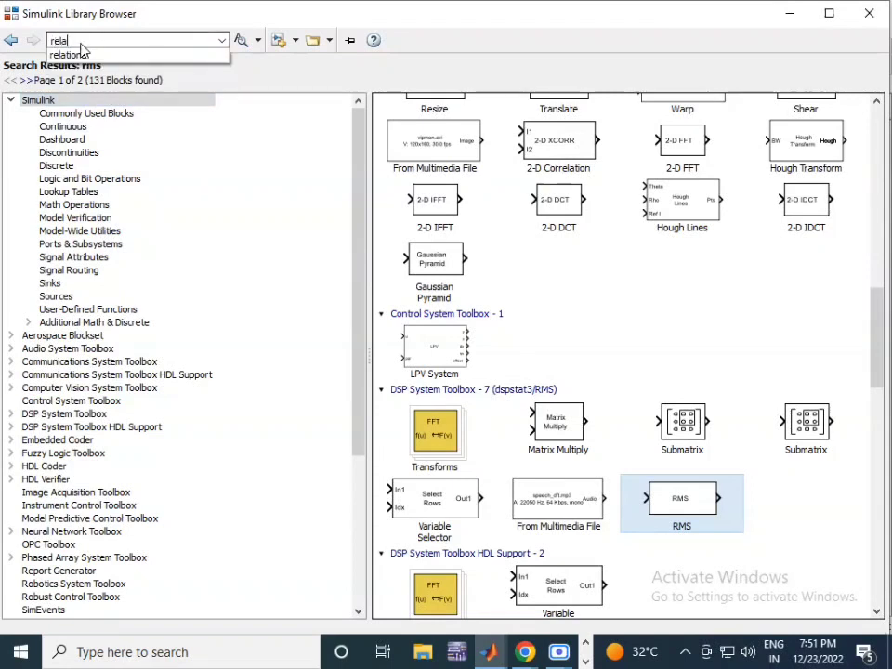
{"action": "type", "text": "tional"}
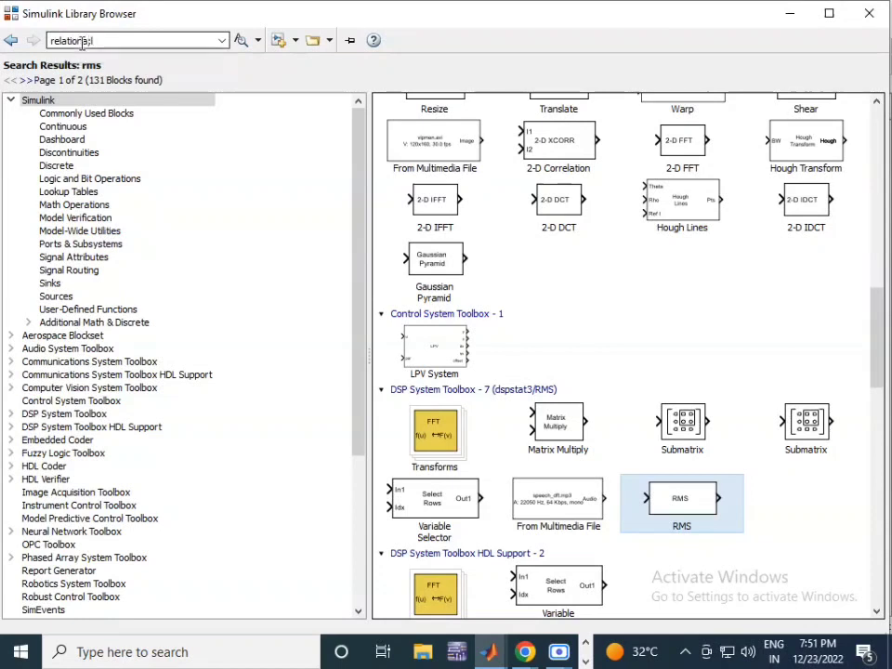
{"action": "key", "text": "BackSpace"}
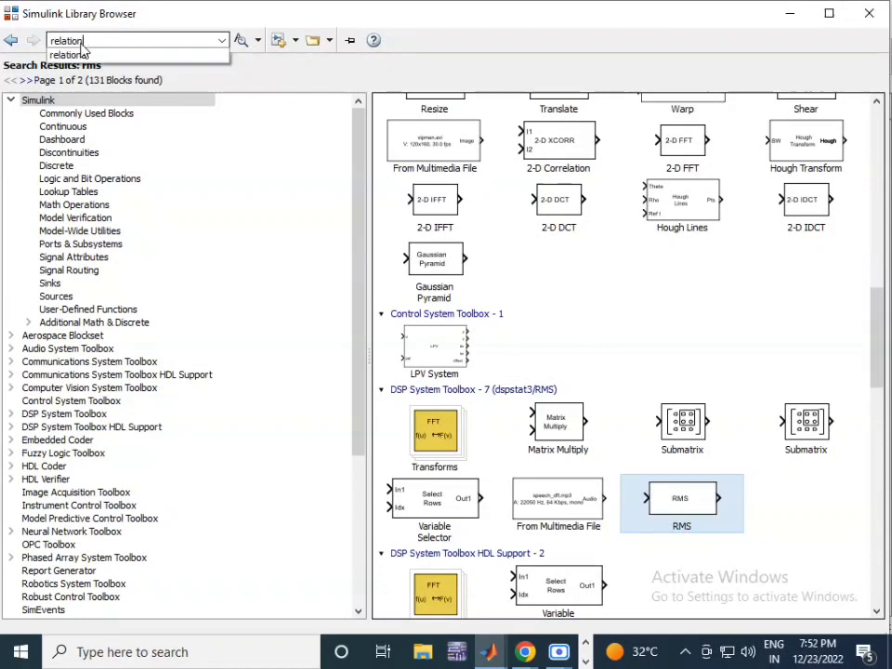
{"action": "type", "text": "op"}
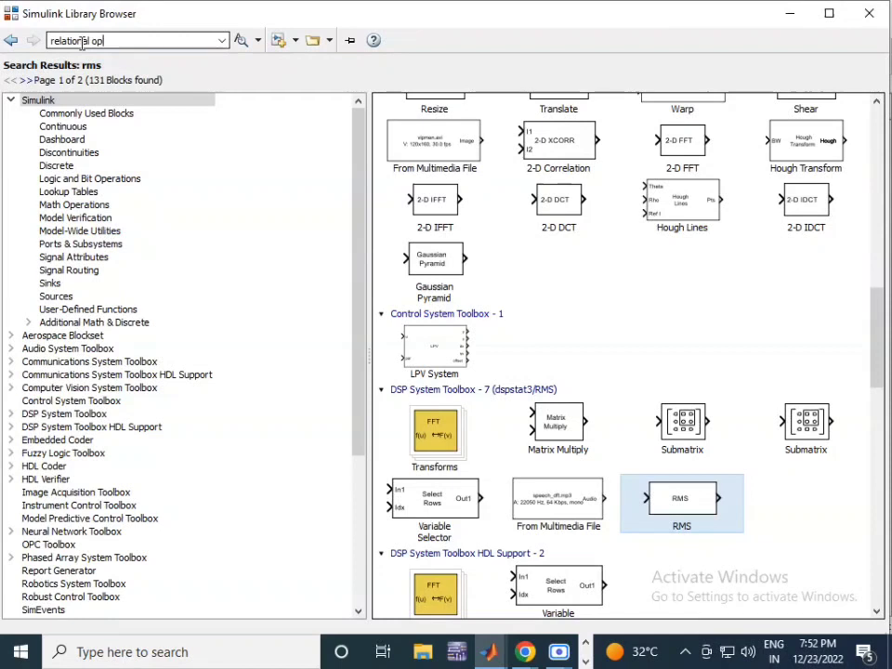
{"action": "type", "text": "ear"}
{"action": "triple_click", "coordinate": [101, 42]}
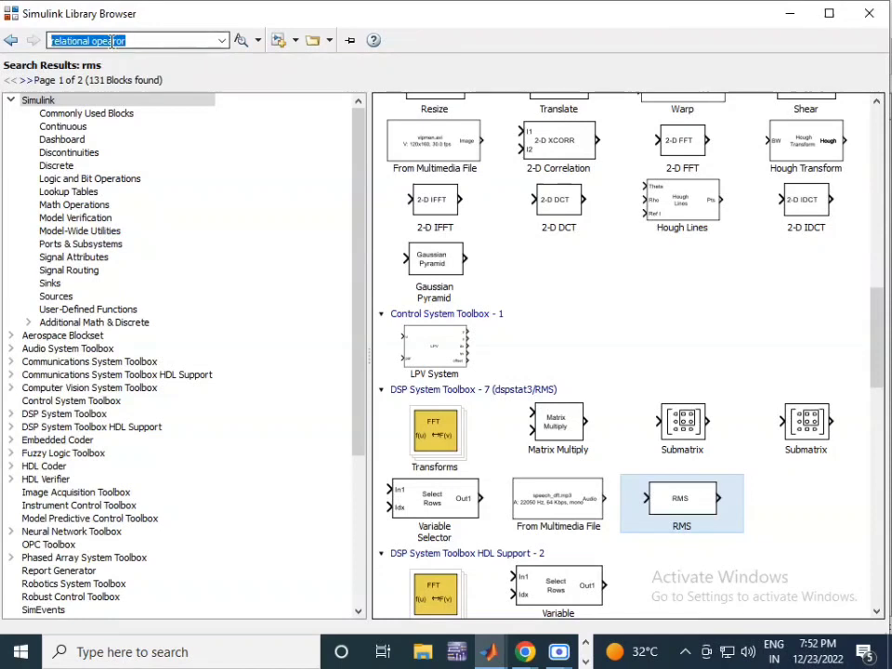
{"action": "left_click", "coordinate": [107, 42]}
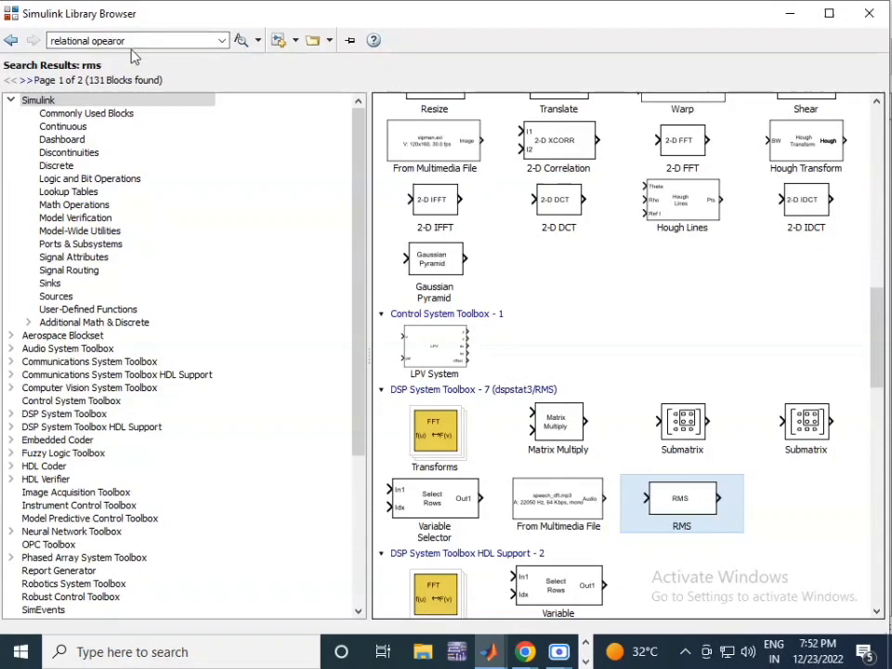
{"action": "type", "text": "t"}
{"action": "left_click", "coordinate": [240, 42]}
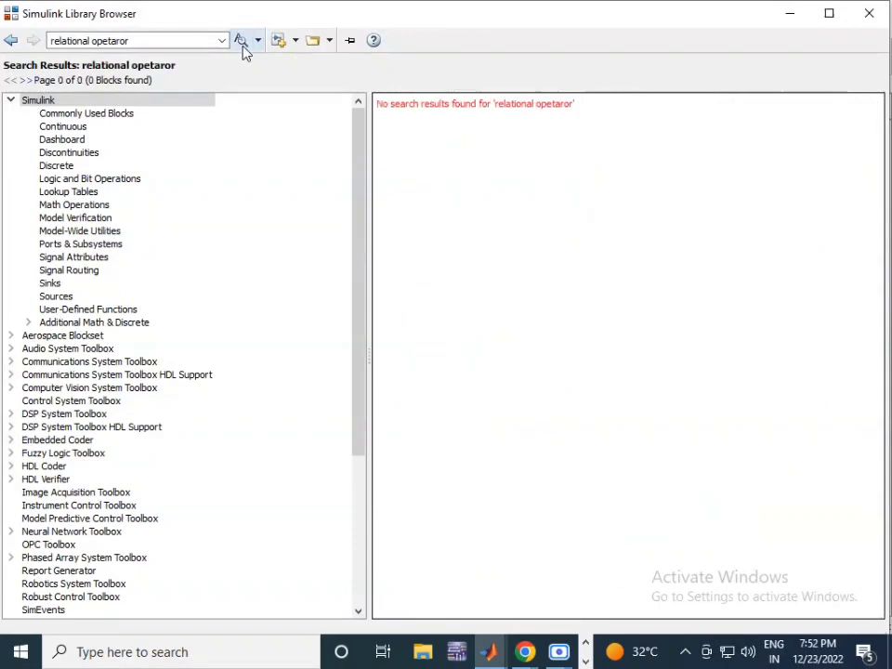
{"action": "triple_click", "coordinate": [110, 40]}
{"action": "double_click", "coordinate": [110, 40]}
{"action": "left_click", "coordinate": [111, 40]}
{"action": "double_click", "coordinate": [112, 40]}
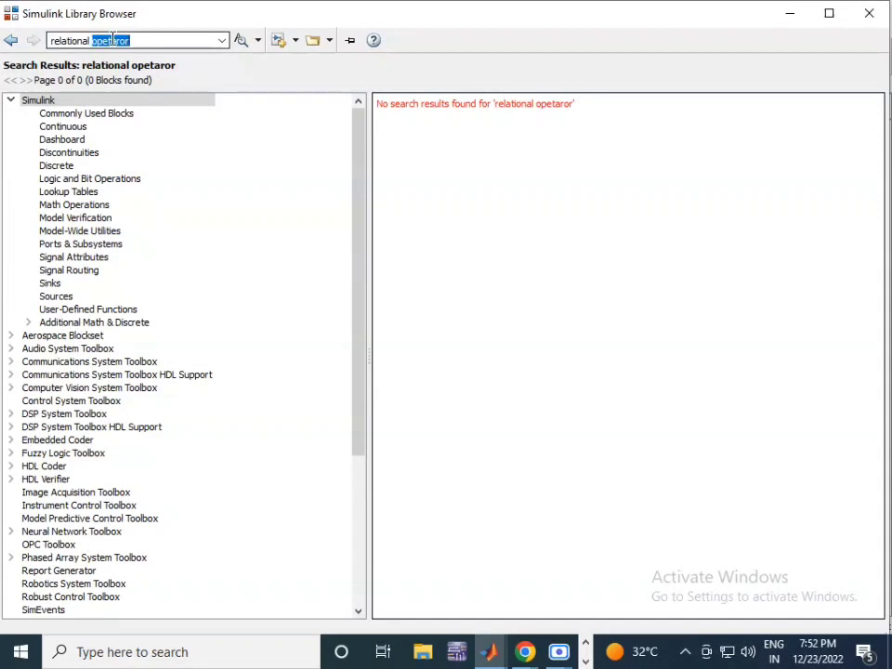
{"action": "type", "text": "operator"}
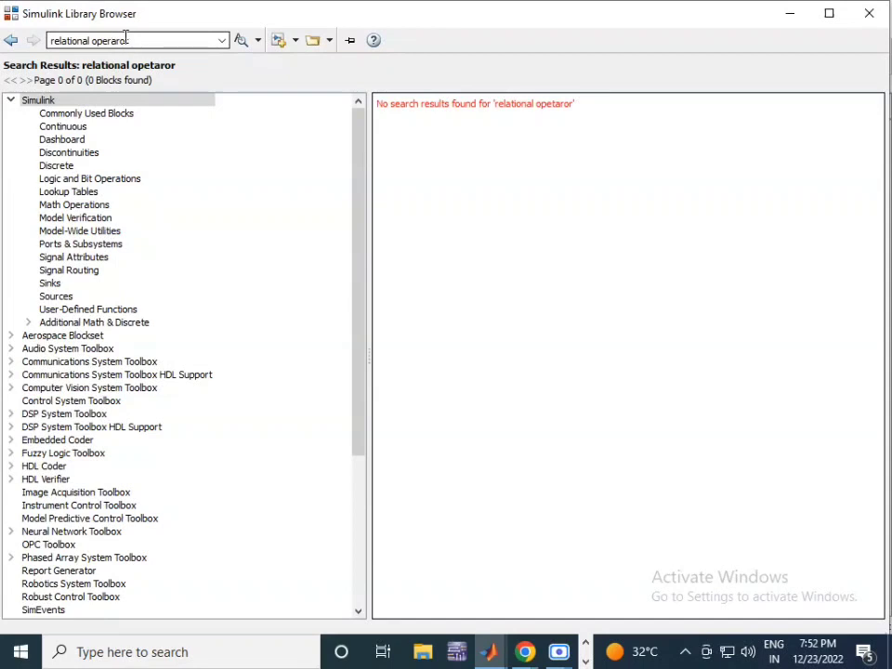
{"action": "double_click", "coordinate": [119, 40]}
{"action": "left_click", "coordinate": [119, 40]}
{"action": "double_click", "coordinate": [120, 40]}
{"action": "left_click", "coordinate": [120, 40]}
{"action": "left_click", "coordinate": [133, 40]}
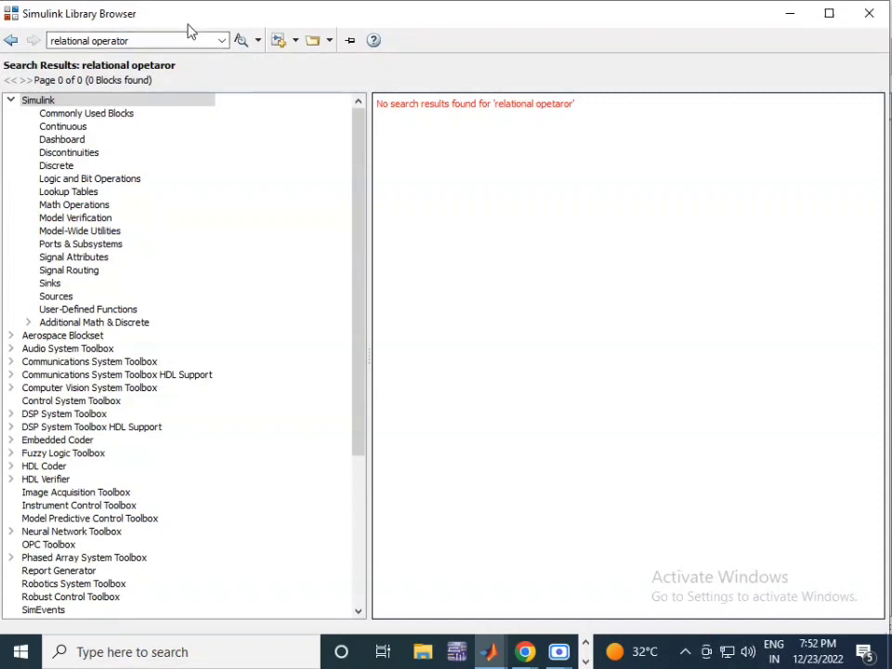
{"action": "left_click", "coordinate": [241, 40]}
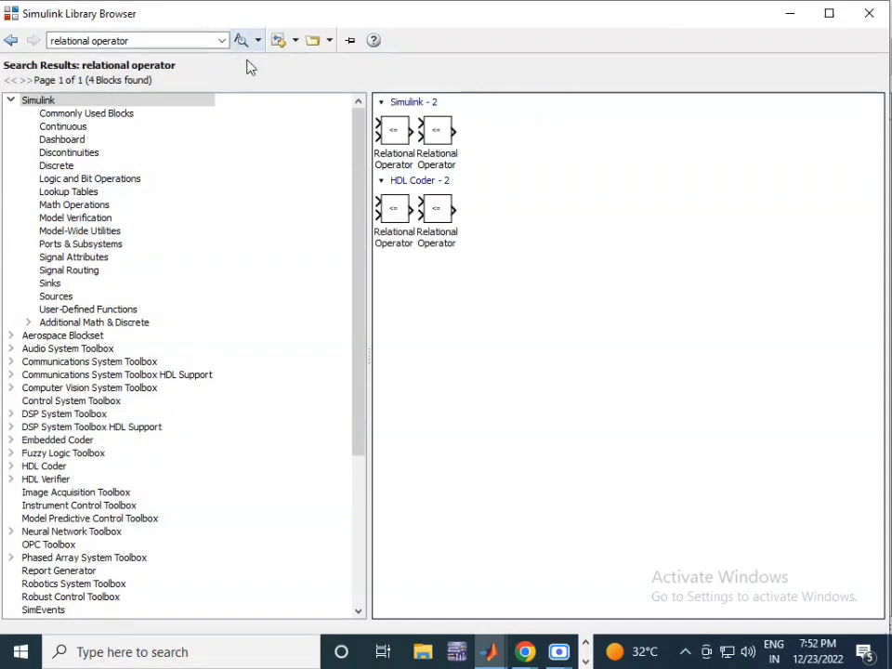
Step: Add the Relational Operator block from Simulink's Commonly Used Blocks to the untitled model
{"action": "left_click", "coordinate": [398, 151]}
{"action": "right_click", "coordinate": [421, 146]}
{"action": "left_click", "coordinate": [431, 158]}
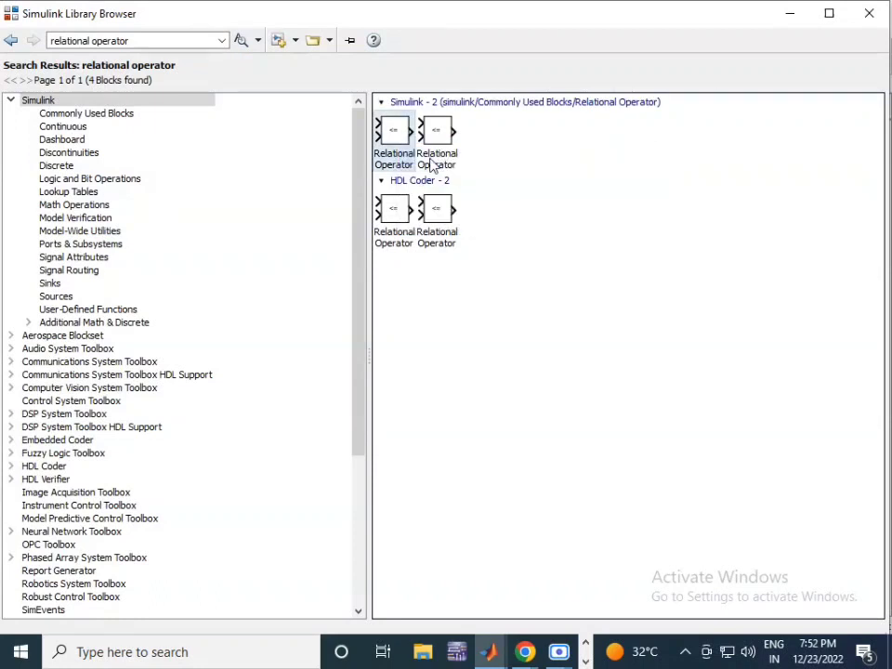
Step: Search the block library for "flip flop" and add the S-R Flip-Flop block from Simulink Extras to the untitled model
{"action": "triple_click", "coordinate": [135, 36]}
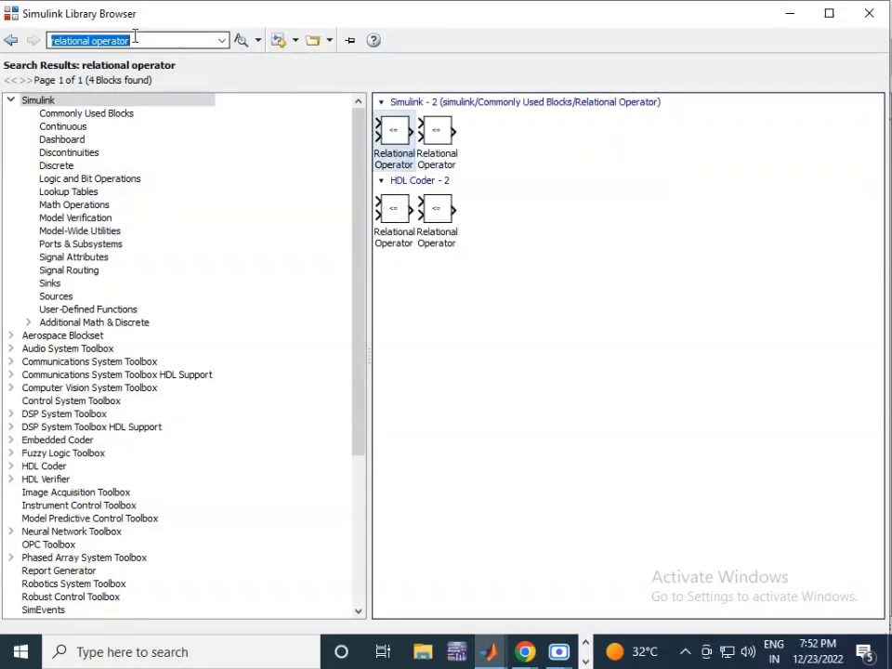
{"action": "type", "text": "flip "}
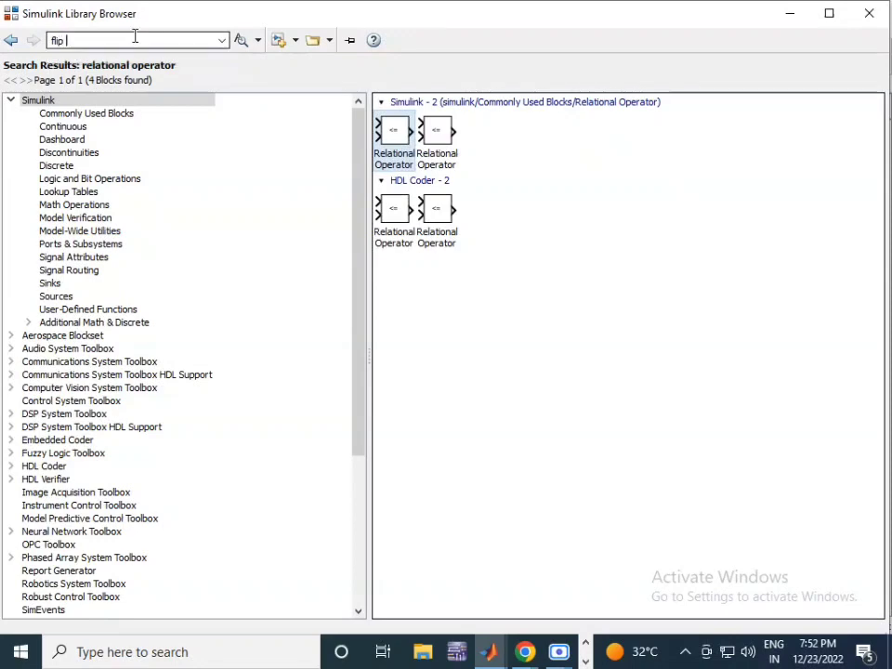
{"action": "type", "text": "flop"}
{"action": "key", "text": "Return"}
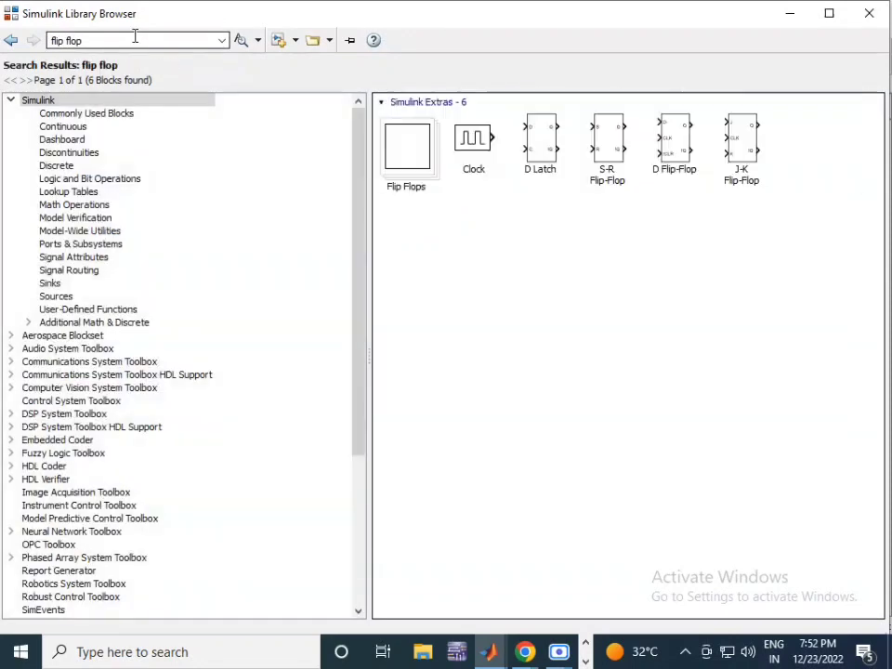
{"action": "left_click", "coordinate": [609, 153]}
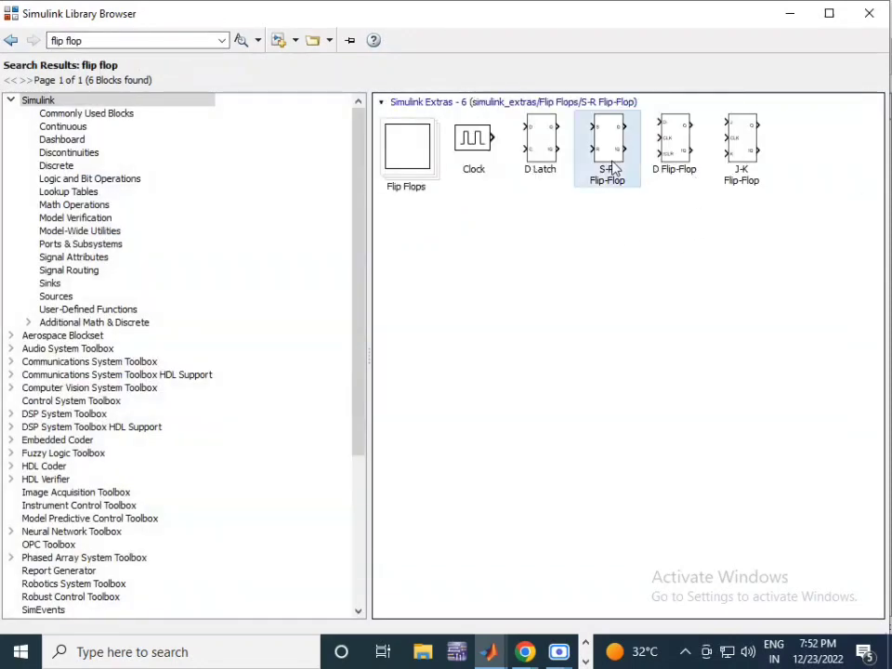
{"action": "right_click", "coordinate": [631, 175]}
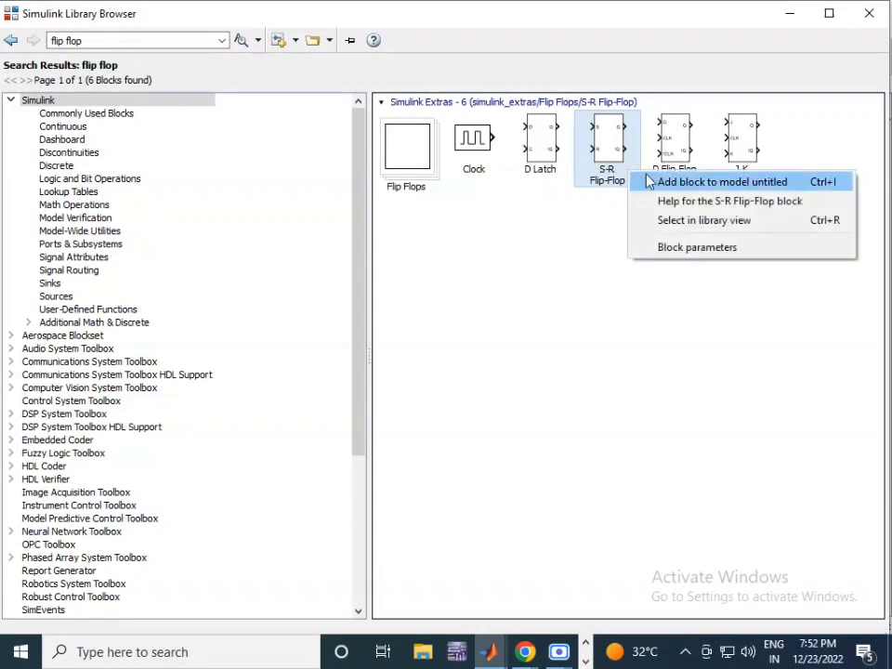
{"action": "left_click", "coordinate": [640, 183]}
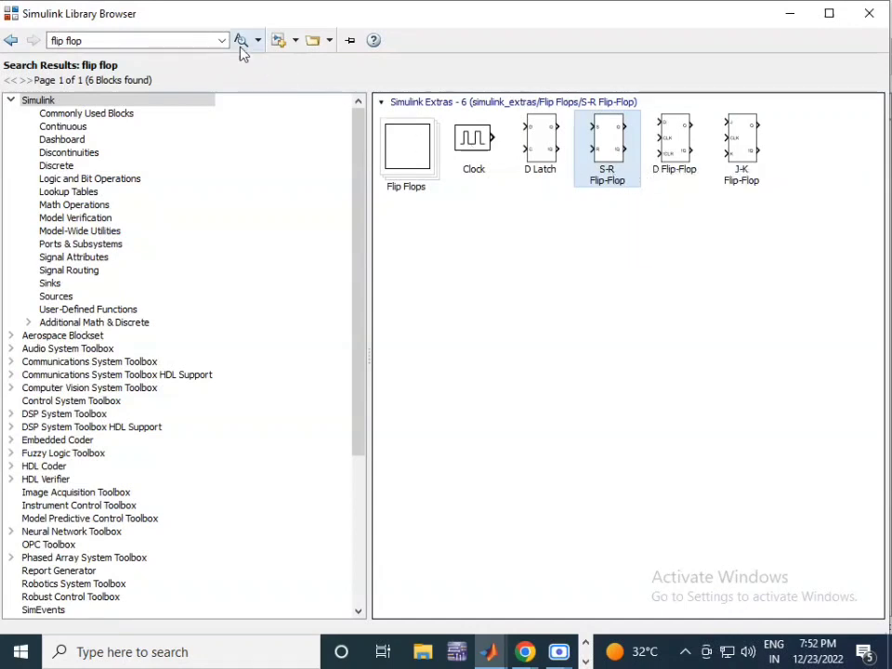
Step: Search the block library for "terminator" and add the Terminator block from Simulink's Commonly Used Blocks to the untitled model
{"action": "triple_click", "coordinate": [150, 38]}
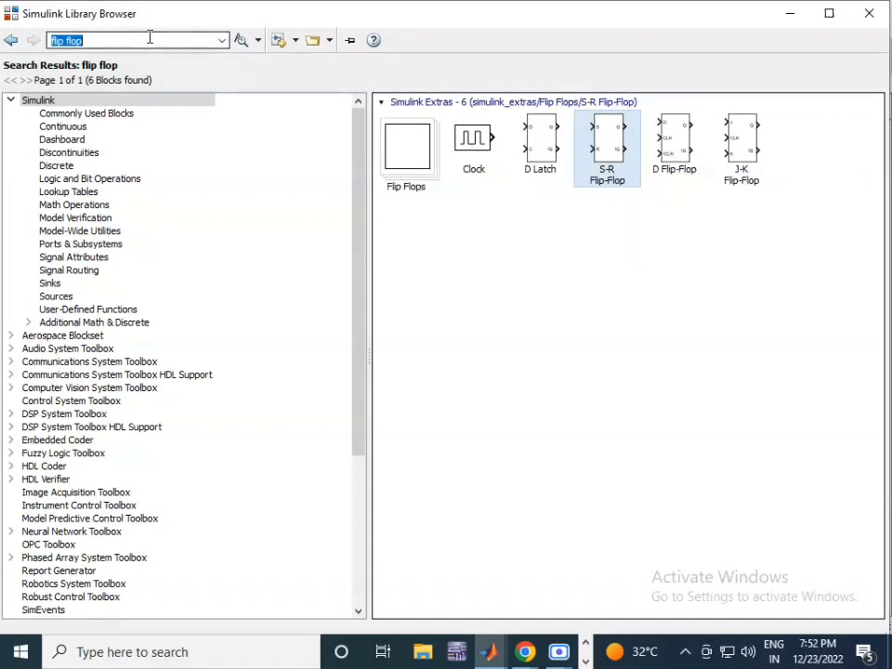
{"action": "type", "text": "terminator"}
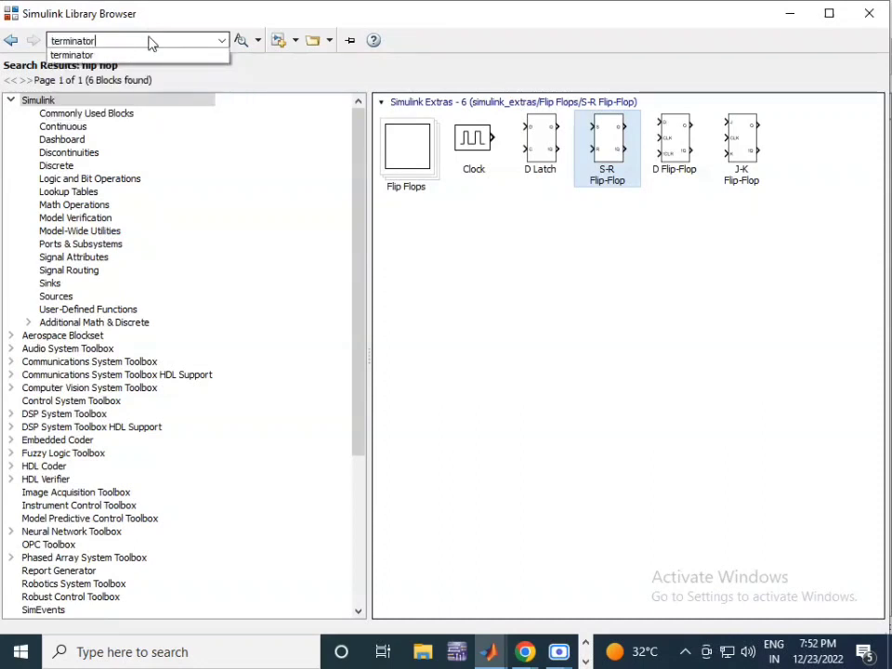
{"action": "left_click", "coordinate": [149, 37]}
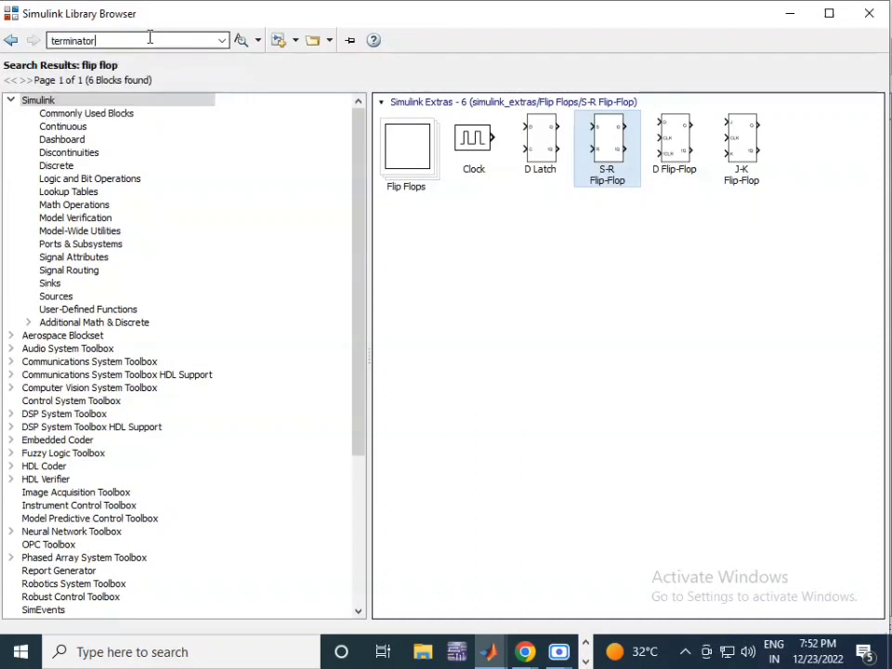
{"action": "left_click", "coordinate": [244, 44]}
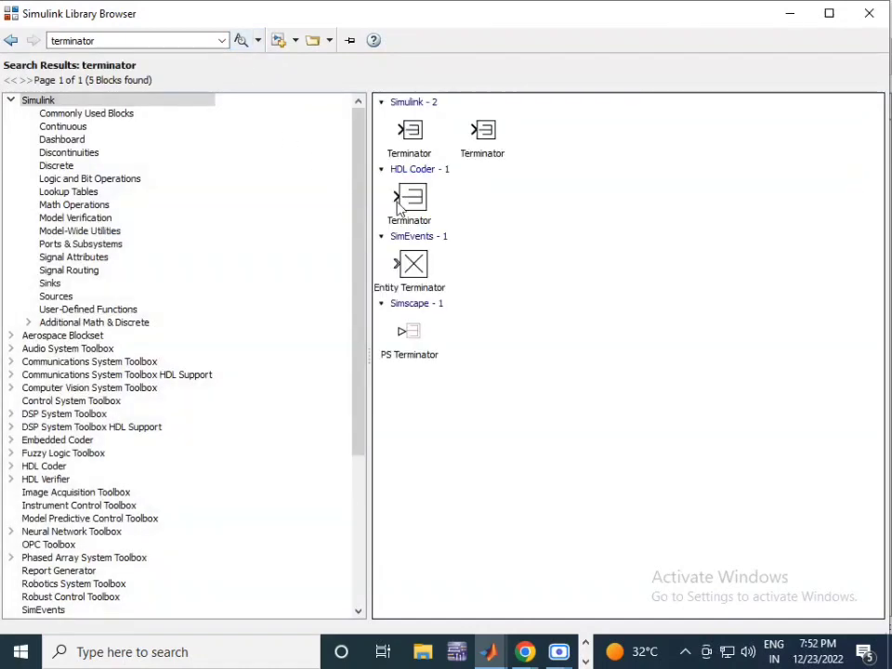
{"action": "left_click", "coordinate": [426, 142]}
{"action": "right_click", "coordinate": [426, 141]}
{"action": "left_click", "coordinate": [445, 147]}
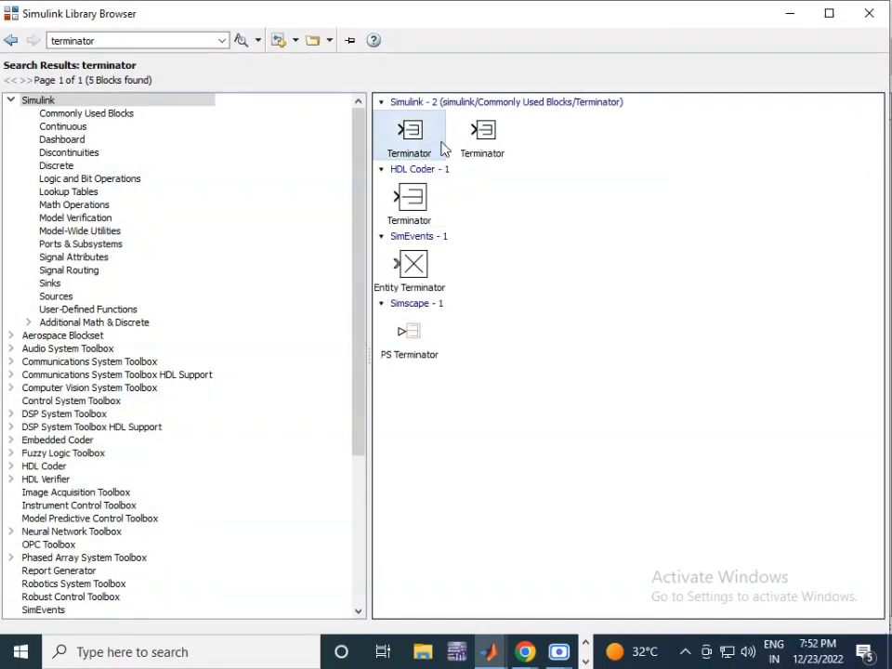
Step: Search the block library for "and", then add the AND Logical Operator block from Logic and Bit Operations to the untitled model
{"action": "double_click", "coordinate": [164, 39]}
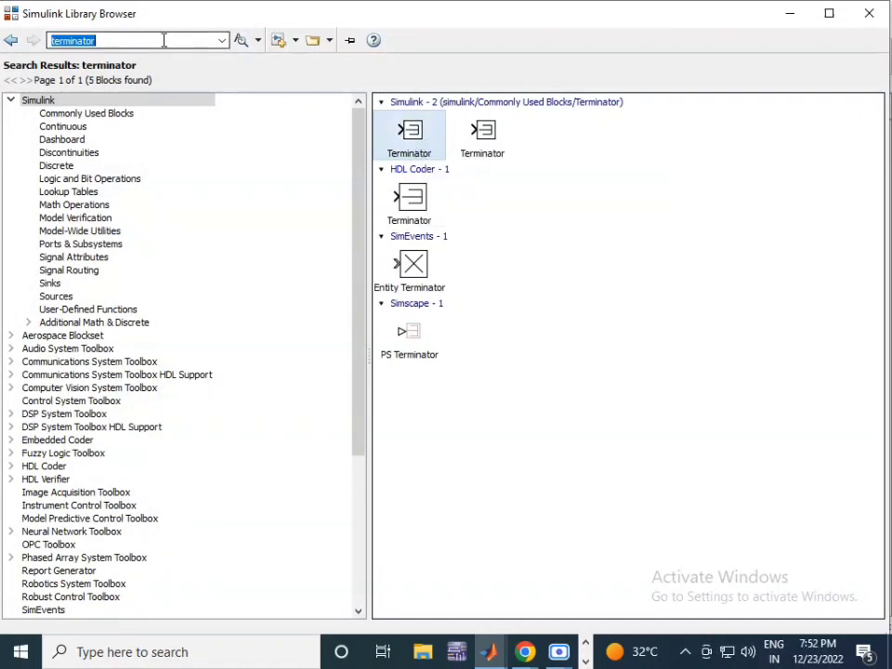
{"action": "type", "text": "an"}
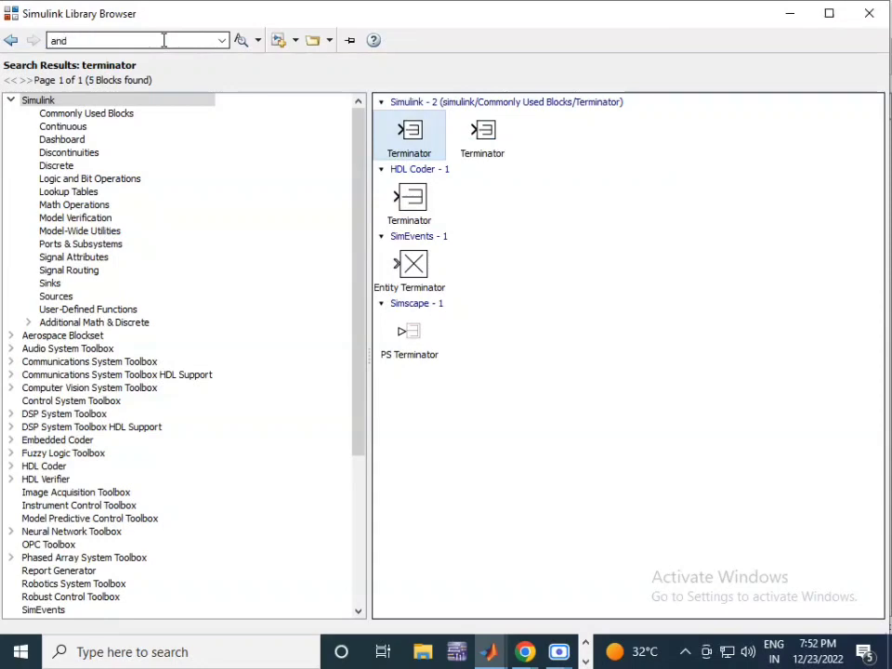
{"action": "type", "text": "d"}
{"action": "key", "text": "Return"}
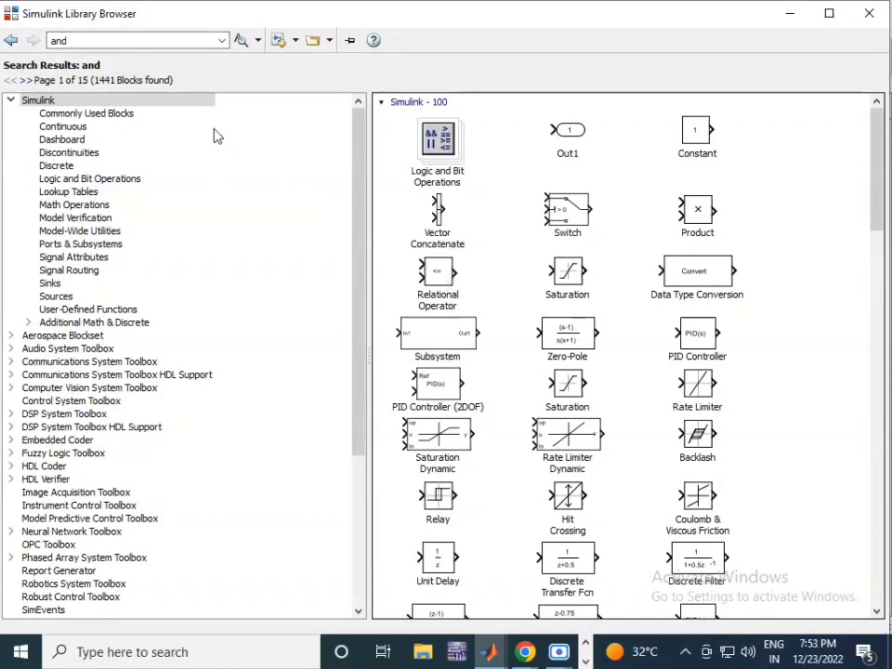
{"action": "double_click", "coordinate": [110, 39]}
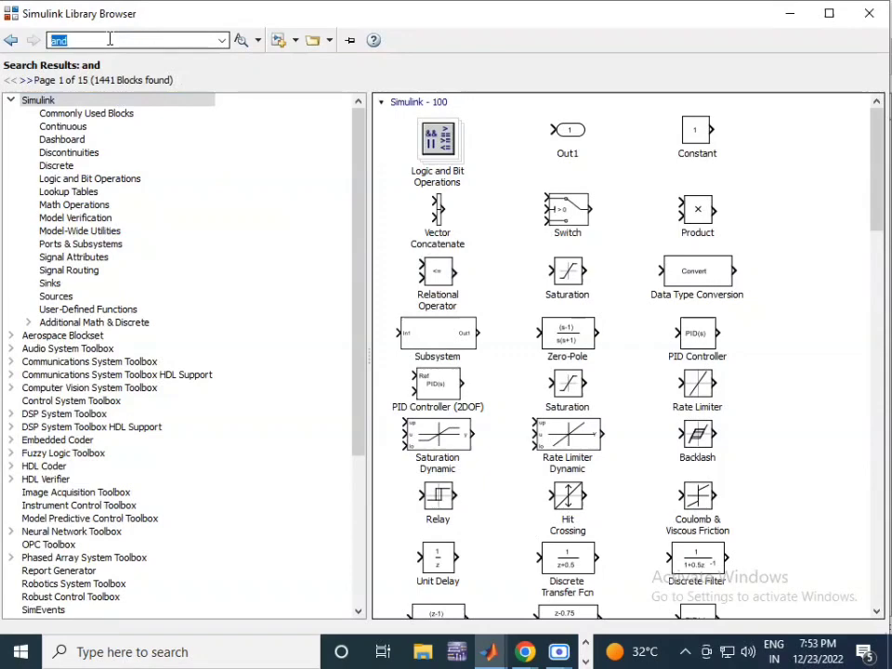
{"action": "double_click", "coordinate": [417, 141]}
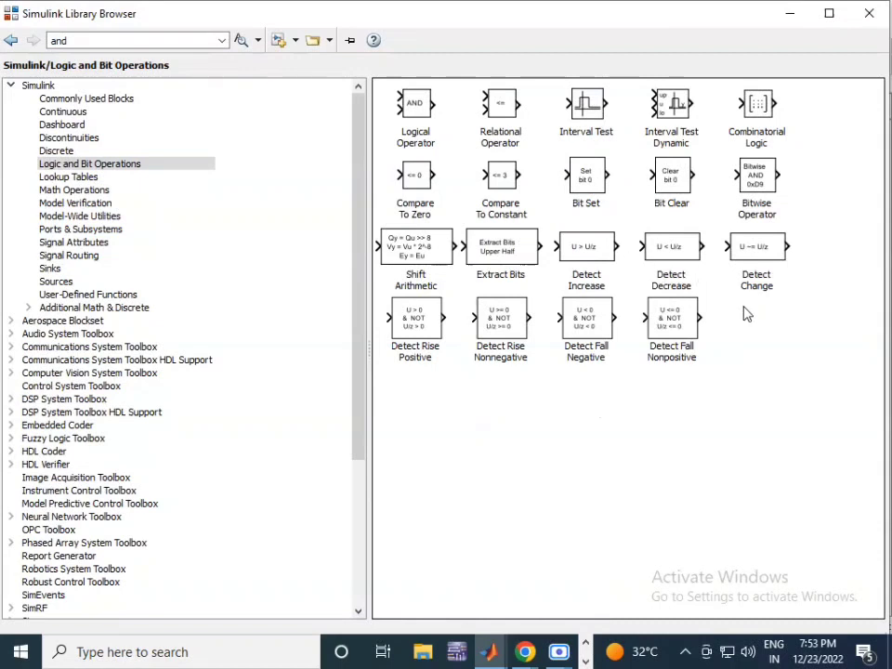
{"action": "right_click", "coordinate": [419, 119]}
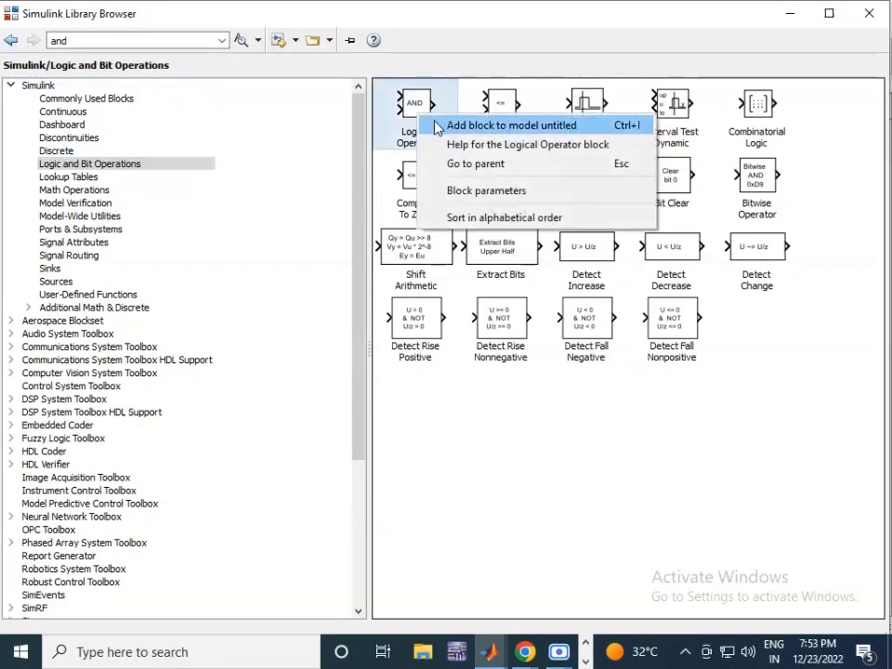
{"action": "left_click", "coordinate": [437, 125]}
Step: Search the block library for "data type conversion" and add the Data Type Conversion block from Simulink's Commonly Used Blocks to the untitled model
{"action": "double_click", "coordinate": [106, 39]}
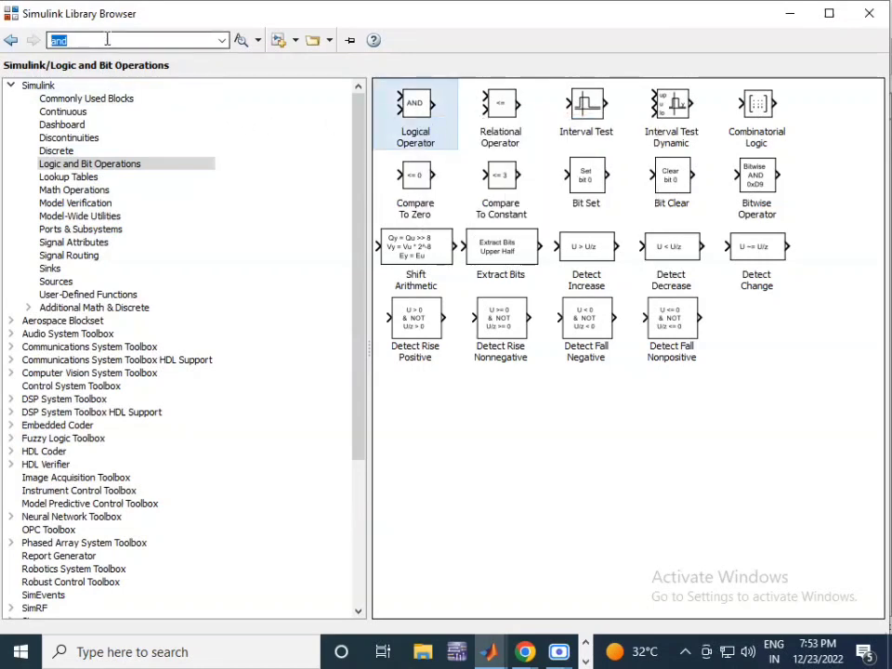
{"action": "type", "text": "data"}
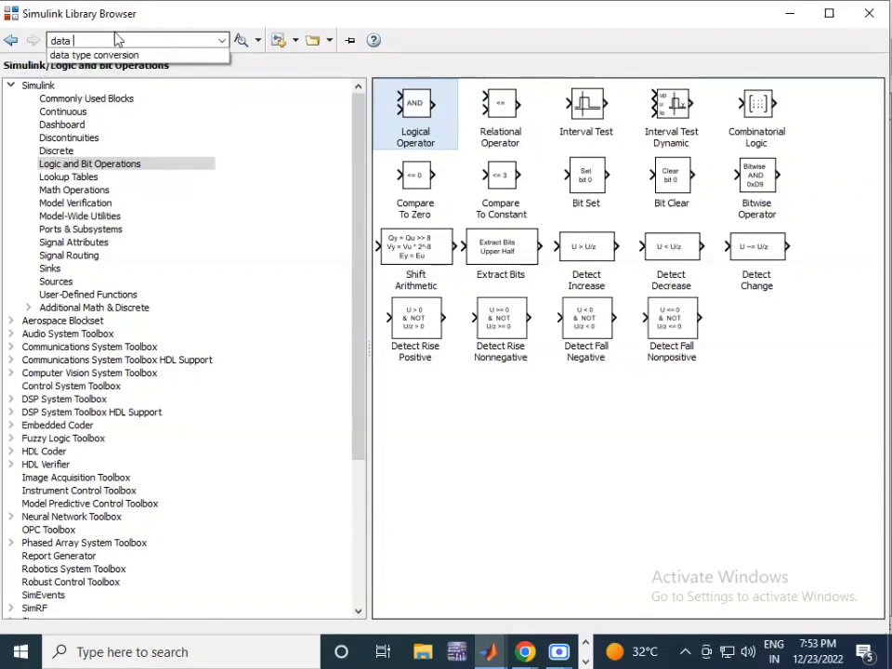
{"action": "left_click", "coordinate": [102, 55]}
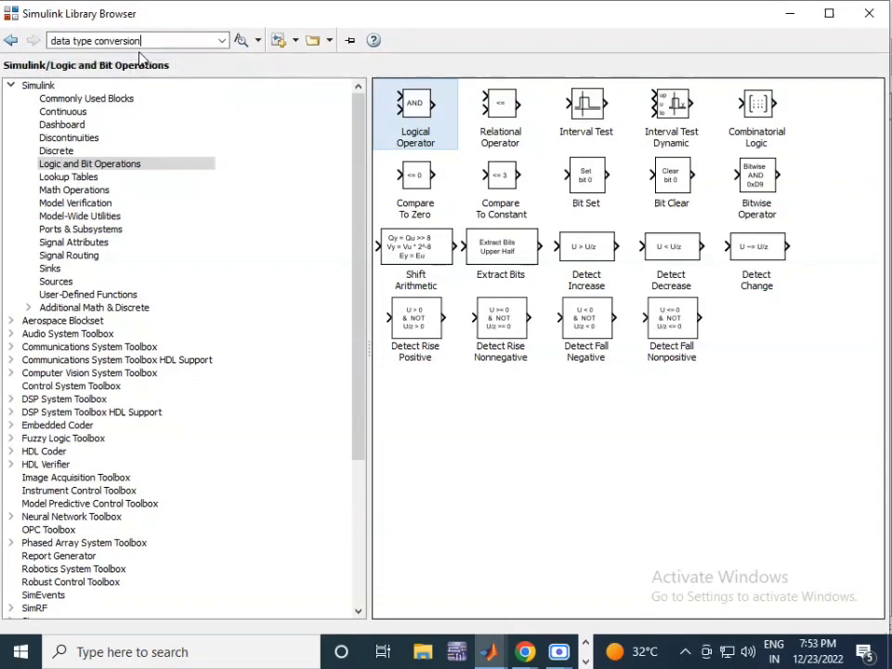
{"action": "left_click", "coordinate": [238, 42]}
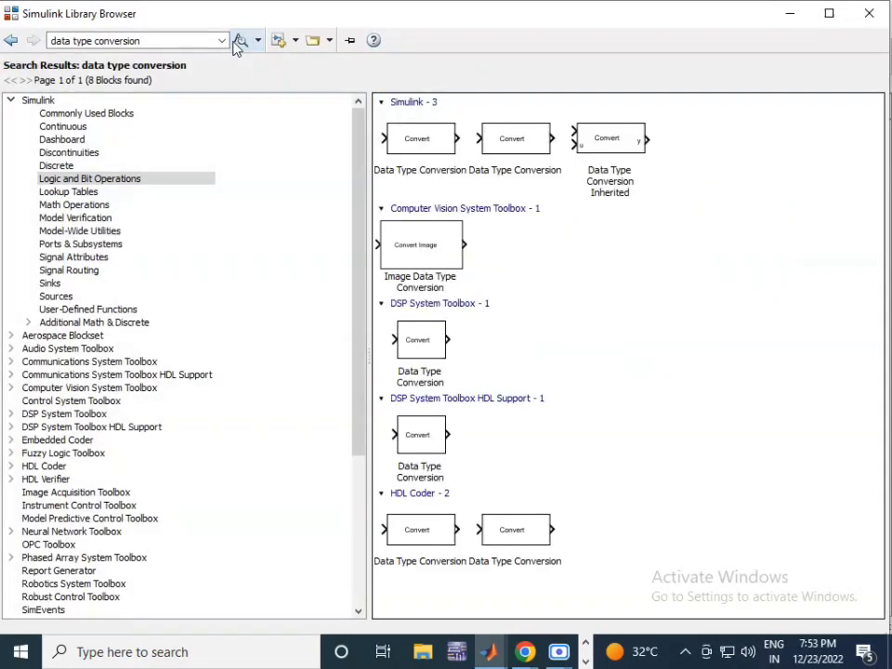
{"action": "left_click", "coordinate": [437, 142]}
{"action": "right_click", "coordinate": [436, 142]}
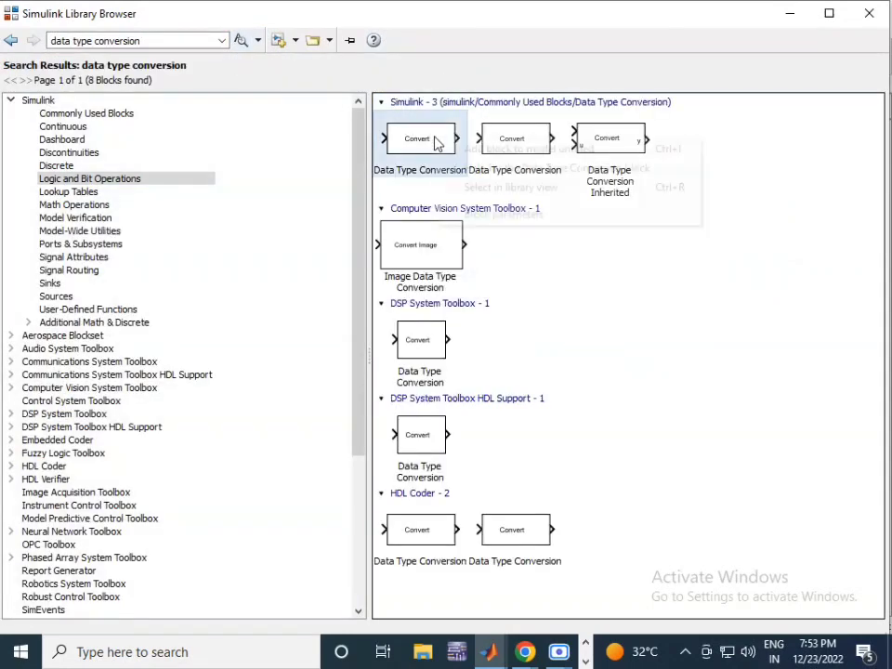
{"action": "left_click", "coordinate": [484, 151]}
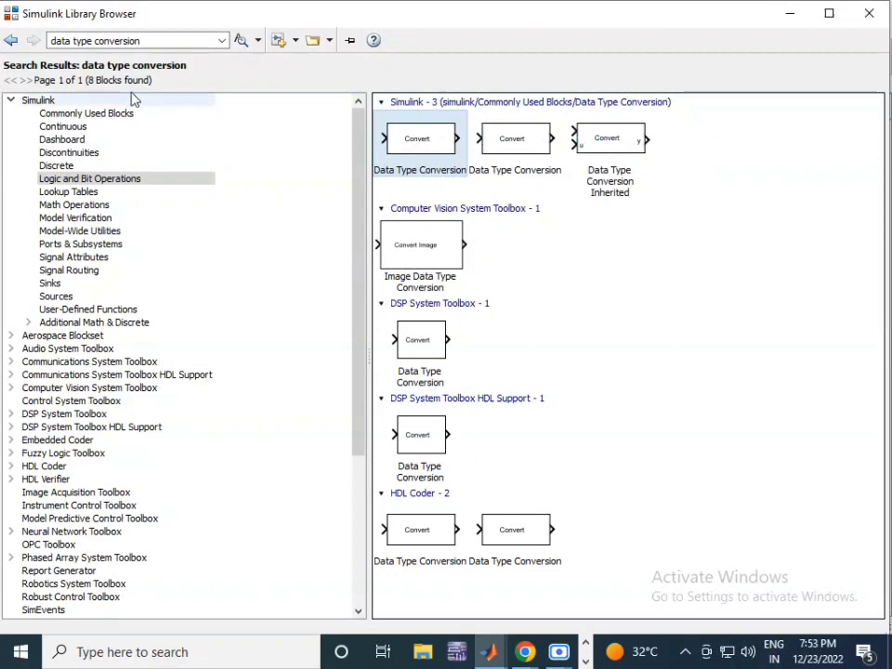
Step: Search the block library for "output" and add the Out1 block from Simulink's Commonly Used Blocks to the untitled model
{"action": "left_click", "coordinate": [142, 43]}
{"action": "type", "text": "o"}
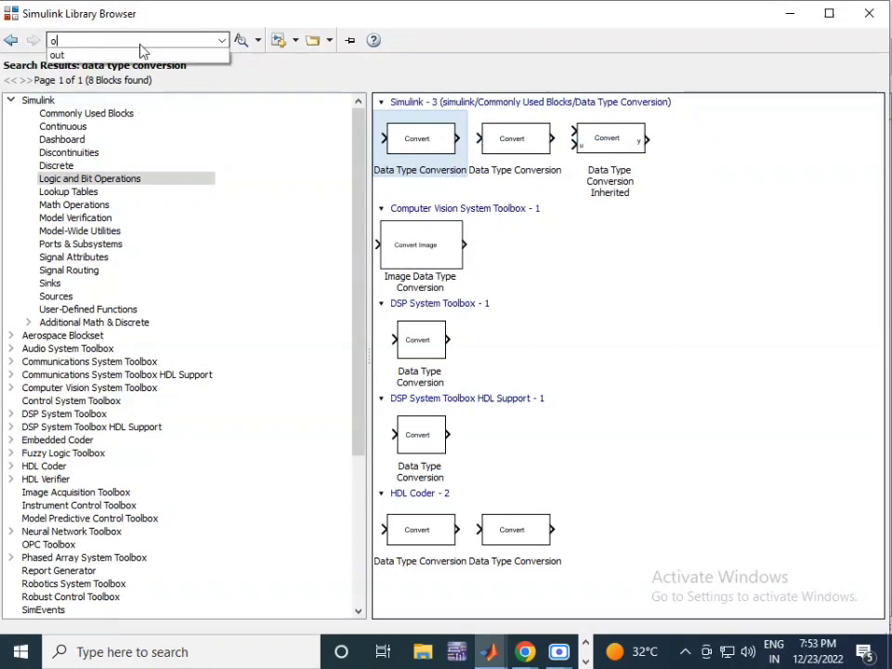
{"action": "type", "text": "utput"}
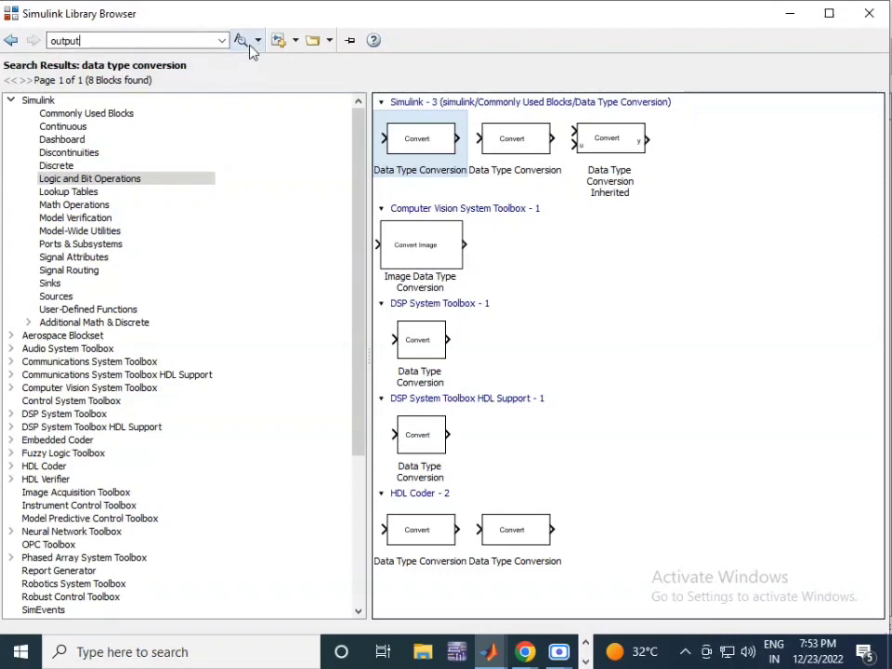
{"action": "left_click", "coordinate": [248, 47]}
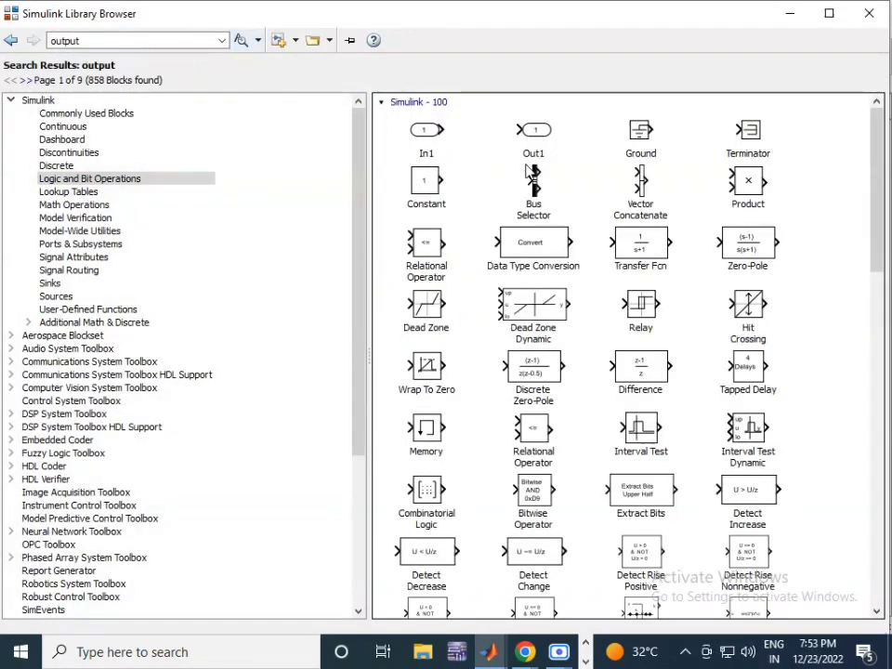
{"action": "left_click", "coordinate": [549, 145]}
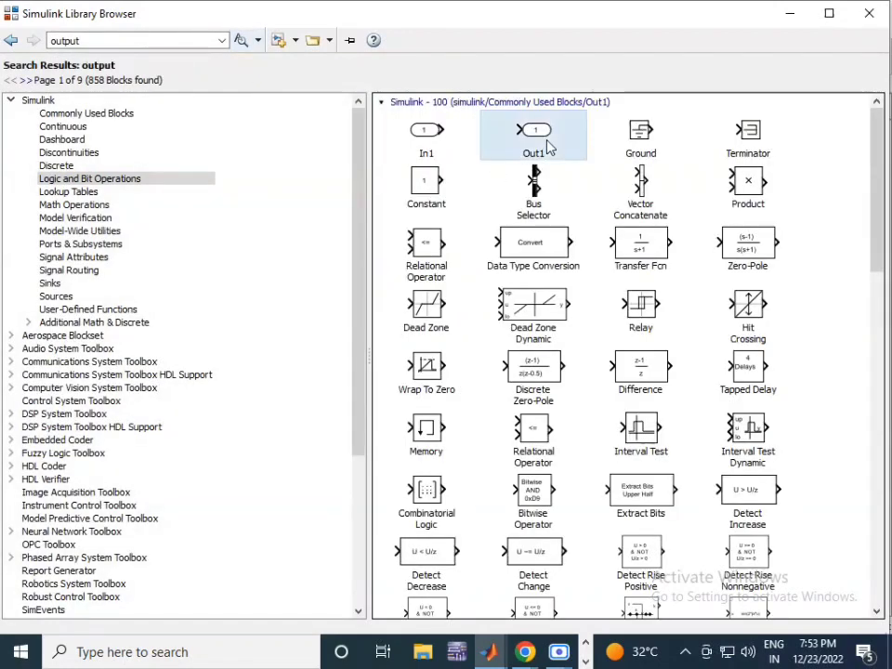
{"action": "right_click", "coordinate": [549, 145]}
{"action": "left_click", "coordinate": [596, 158]}
Step: Add the Constant block from Simulink's Commonly Used Blocks to the untitled model and return to the model canvas
{"action": "left_click", "coordinate": [429, 194]}
{"action": "right_click", "coordinate": [430, 193]}
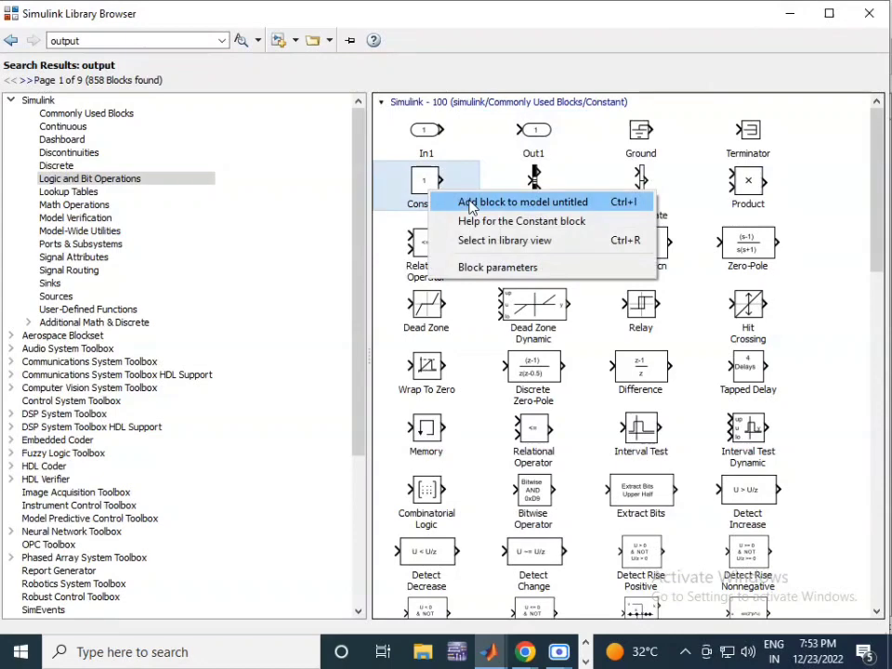
{"action": "left_click", "coordinate": [470, 202]}
{"action": "left_click", "coordinate": [786, 16]}
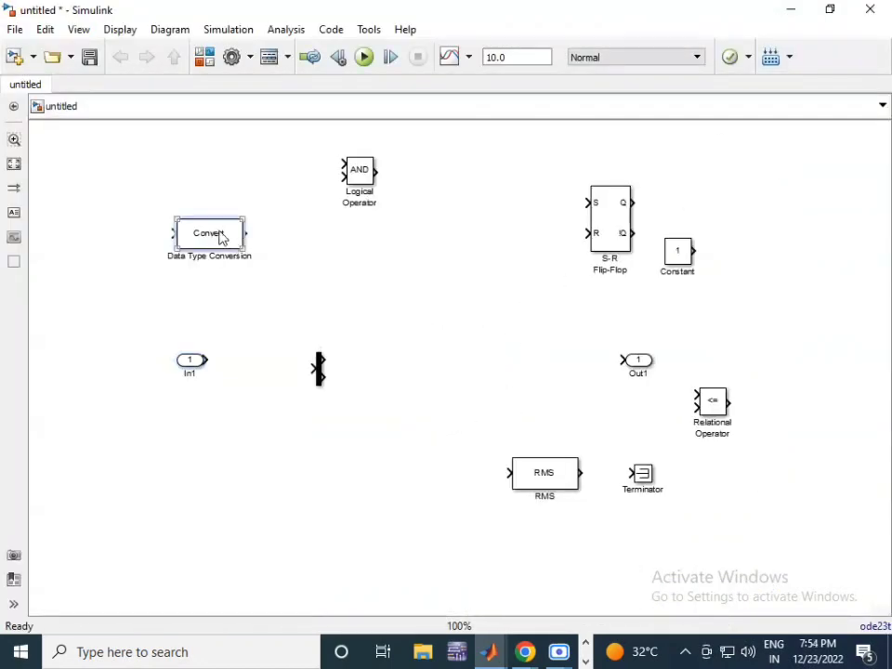
Step: Move the Data Type Conversion block beside the S-R Flip-Flop and connect the Demux input to In1
{"action": "left_click_drag", "start_coordinate": [220, 236], "coordinate": [531, 267]}
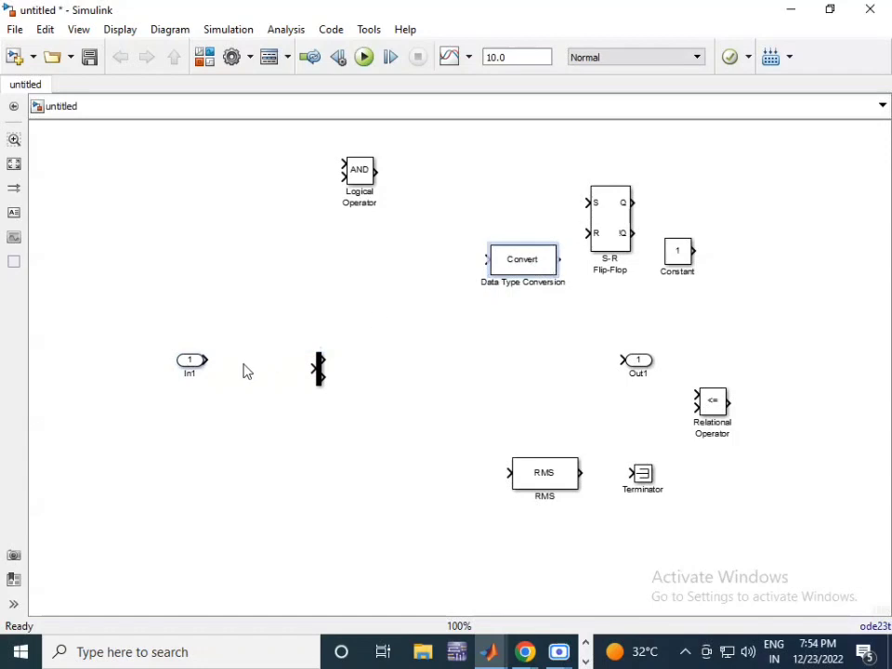
{"action": "left_click", "coordinate": [317, 369]}
{"action": "left_click_drag", "start_coordinate": [317, 369], "coordinate": [255, 361]}
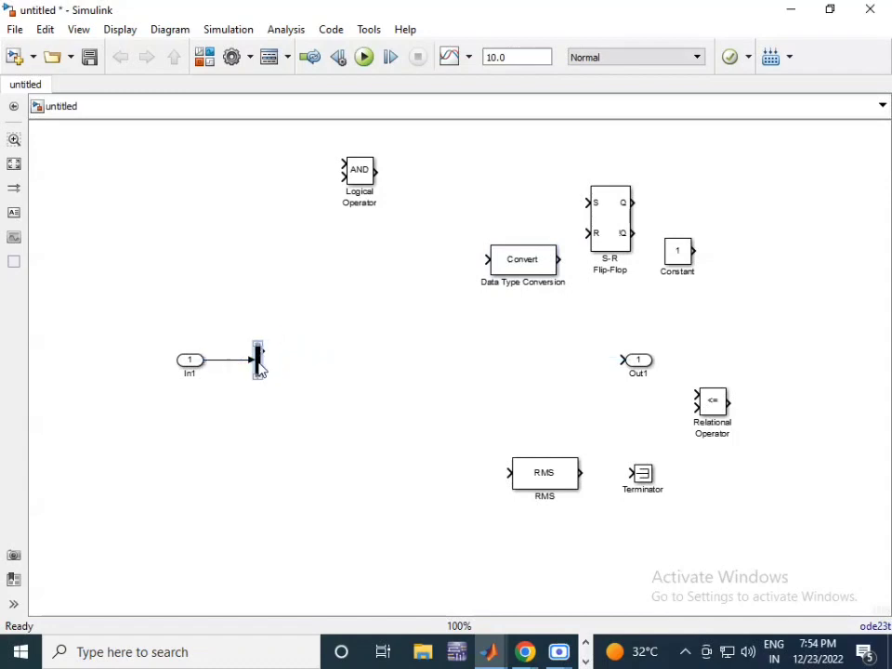
Step: Set the Demux block's number of outputs to 3 and stretch the block taller to space out its ports
{"action": "double_click", "coordinate": [258, 363]}
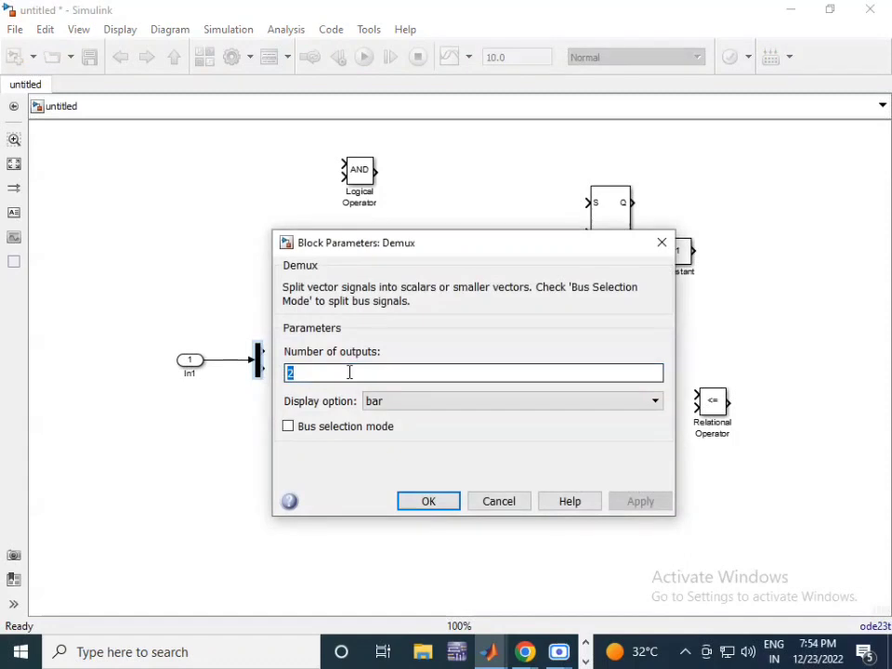
{"action": "type", "text": "3"}
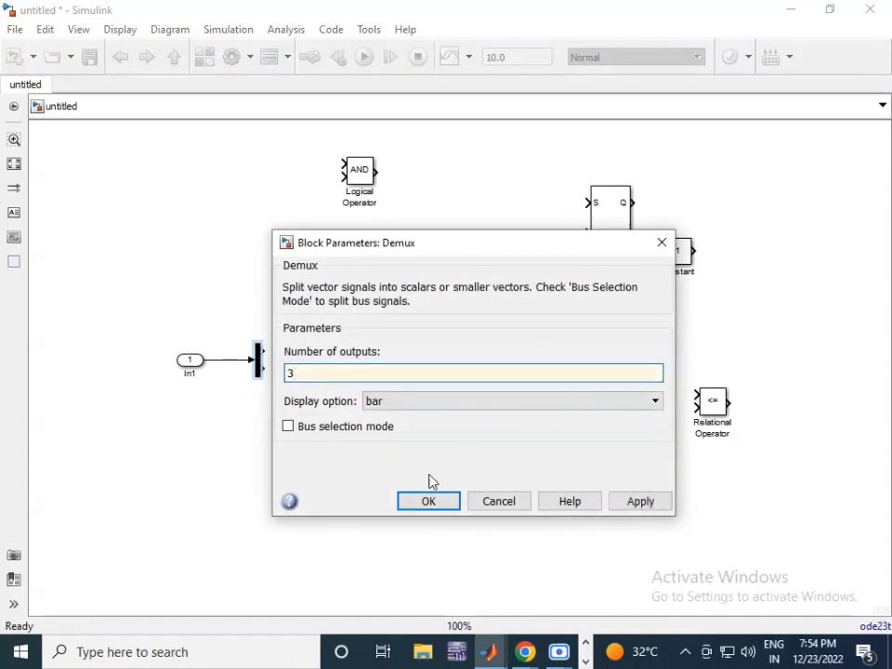
{"action": "left_click", "coordinate": [427, 502]}
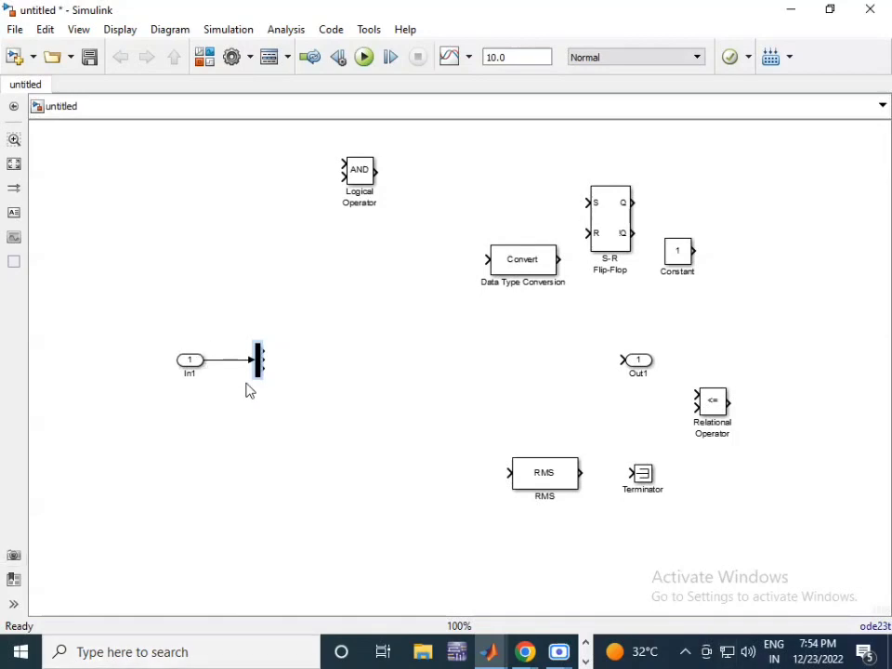
{"action": "left_click_drag", "start_coordinate": [261, 377], "coordinate": [265, 427]}
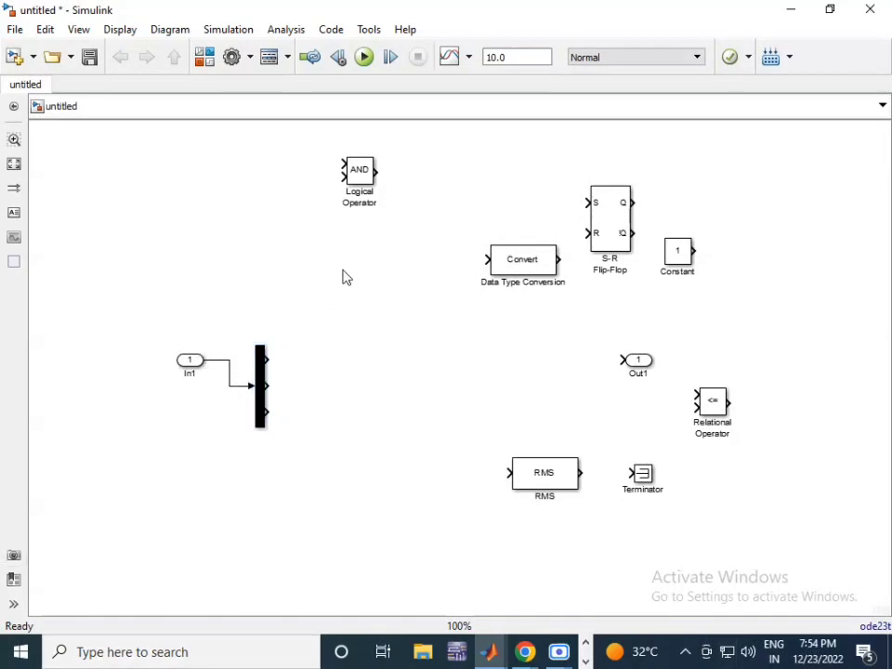
Step: Stack the RMS block and two copies of it beside the Demux, and connect each Demux output to one RMS input
{"action": "left_click_drag", "start_coordinate": [558, 480], "coordinate": [355, 458]}
{"action": "left_click_drag", "start_coordinate": [268, 360], "coordinate": [306, 308]}
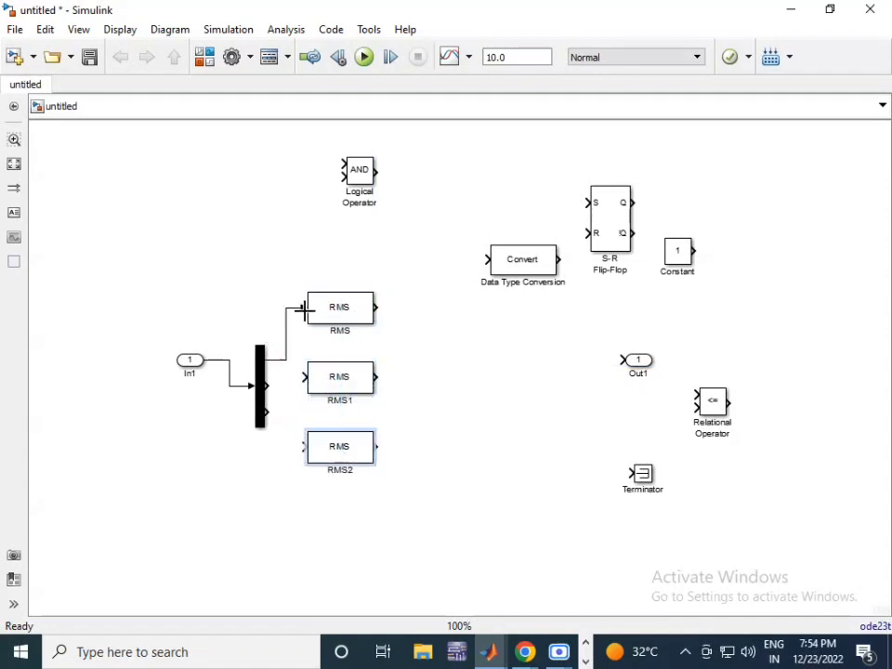
{"action": "left_click_drag", "start_coordinate": [270, 383], "coordinate": [306, 376]}
{"action": "left_click_drag", "start_coordinate": [266, 412], "coordinate": [304, 447]}
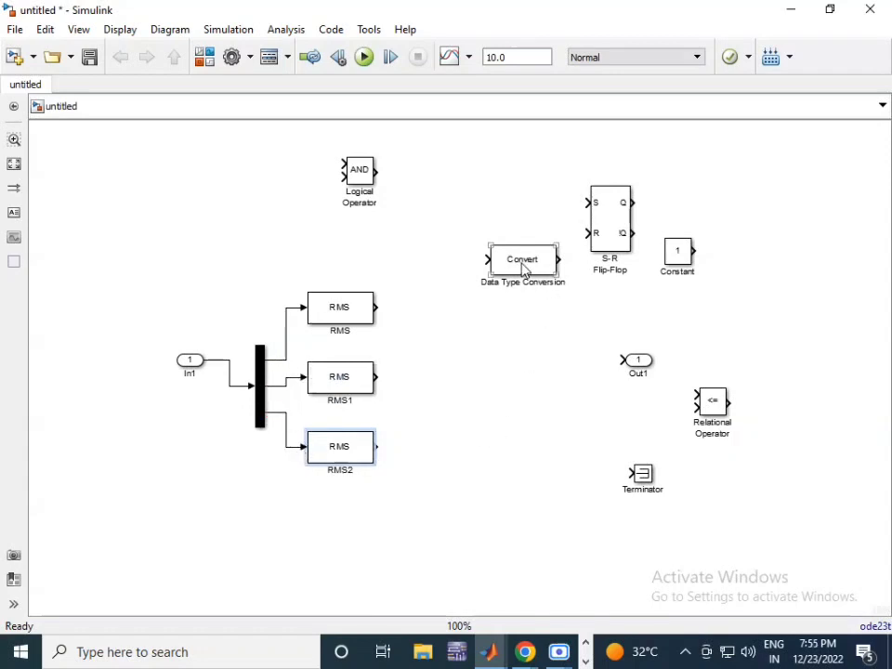
Step: Move Data Type Conversion to the far end of the diagram, Relational Operator above the RMS outputs, and Constant below RMS2
{"action": "left_click_drag", "start_coordinate": [521, 269], "coordinate": [792, 316]}
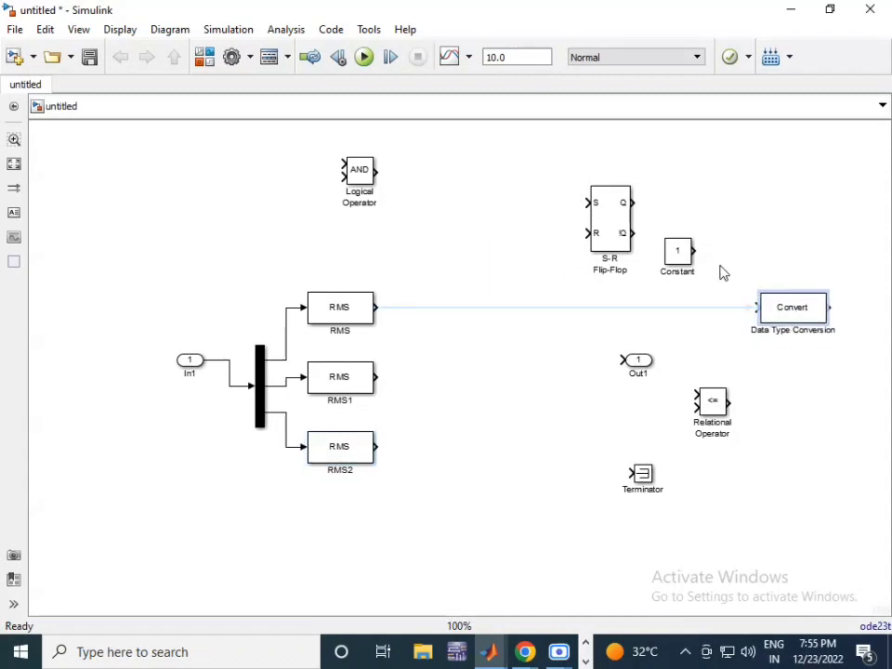
{"action": "left_click", "coordinate": [721, 405]}
{"action": "left_click_drag", "start_coordinate": [722, 407], "coordinate": [488, 252]}
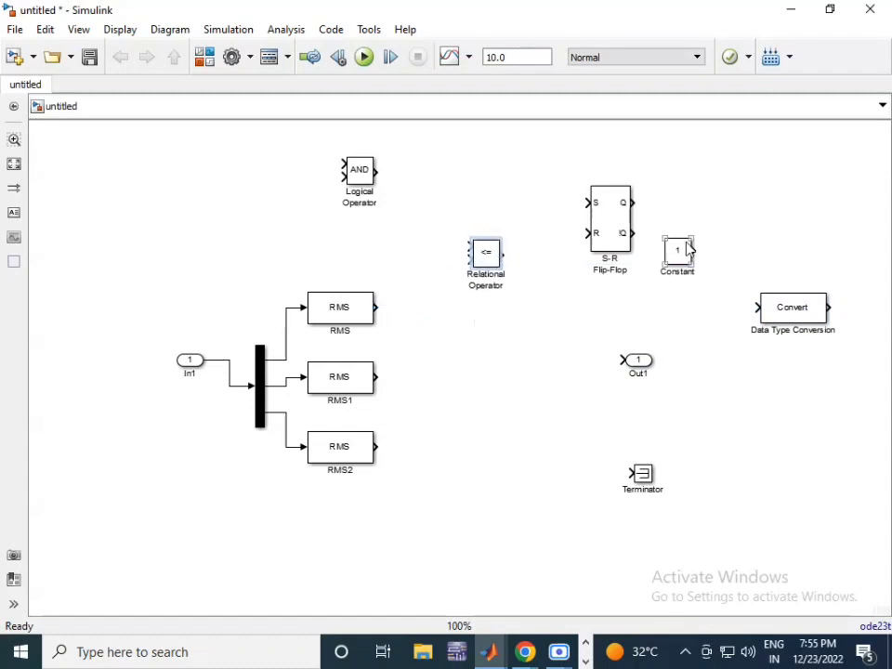
{"action": "left_click_drag", "start_coordinate": [678, 255], "coordinate": [415, 511]}
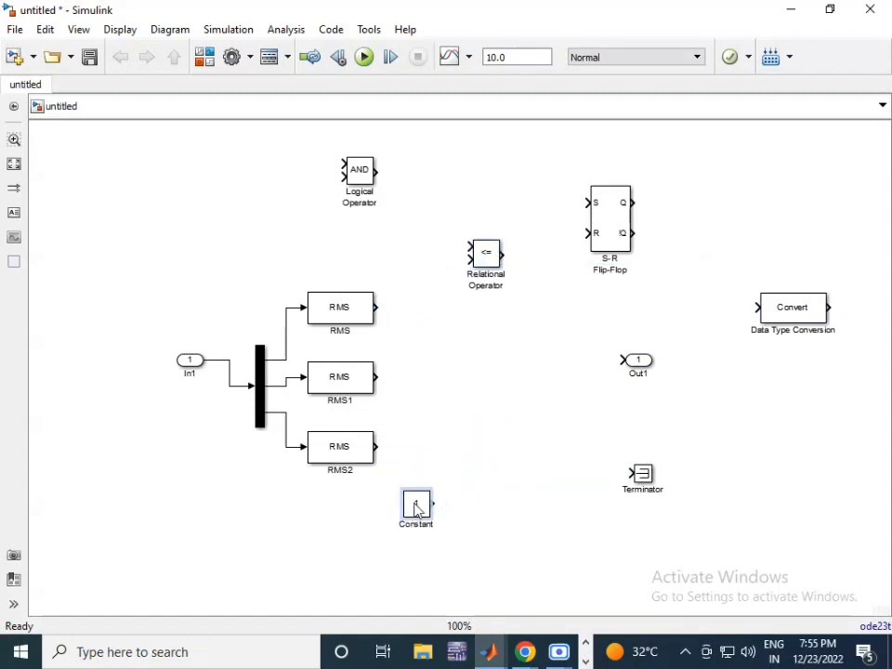
Step: Set the Relational Operator block's operator to >
{"action": "left_click", "coordinate": [486, 262]}
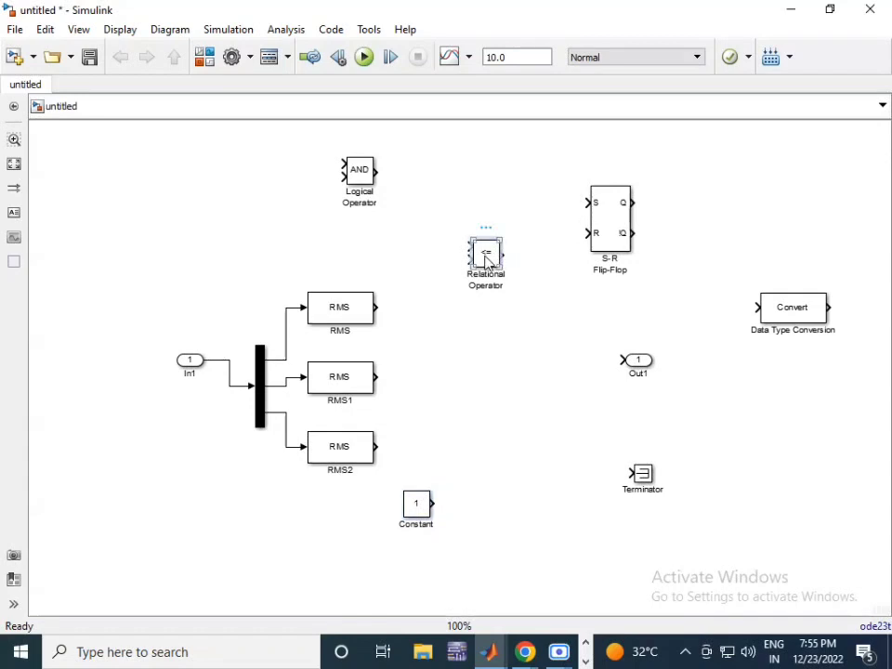
{"action": "double_click", "coordinate": [485, 261]}
{"action": "left_click", "coordinate": [485, 291]}
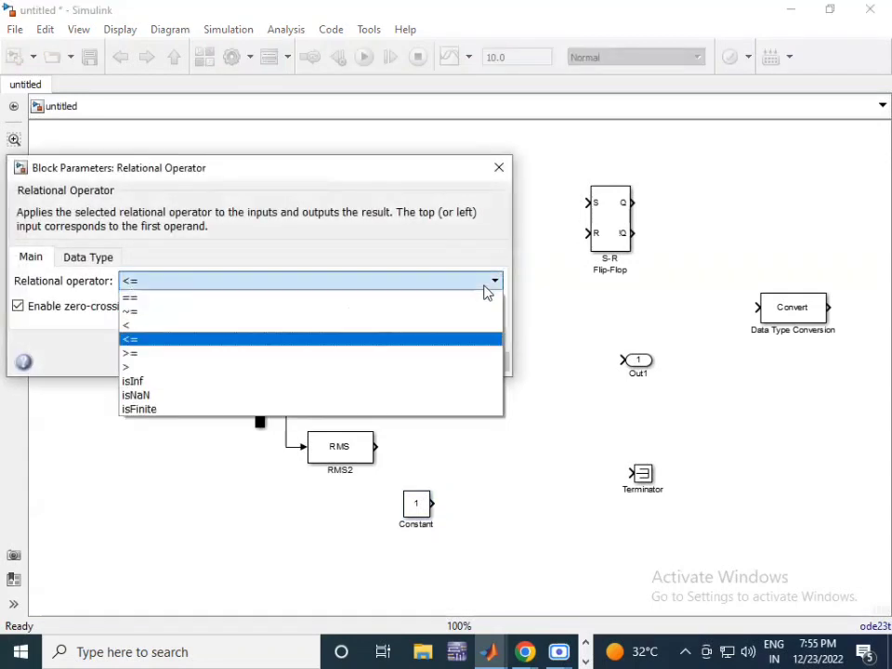
{"action": "left_click", "coordinate": [436, 368]}
{"action": "left_click", "coordinate": [271, 362]}
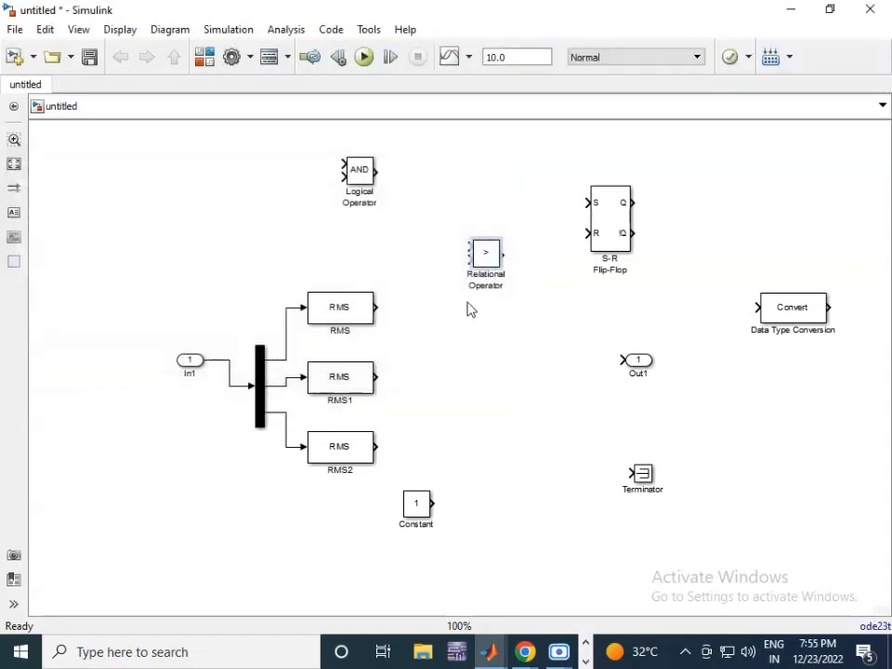
Step: Place two copies of the Relational Operator below the original and connect each RMS output to the first input of its own operator
{"action": "left_click", "coordinate": [425, 505]}
{"action": "left_click_drag", "start_coordinate": [418, 509], "coordinate": [399, 521]}
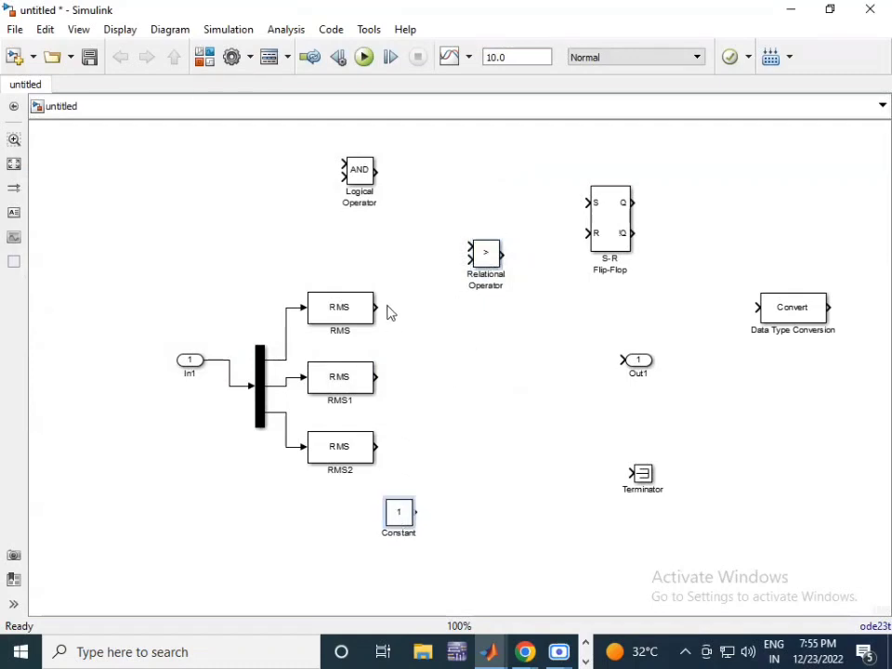
{"action": "mouse_move", "coordinate": [377, 307]}
{"action": "left_mouse_down"}
{"action": "mouse_move", "coordinate": [470, 235]}
{"action": "mouse_move", "coordinate": [490, 318]}
{"action": "mouse_move", "coordinate": [477, 363]}
{"action": "mouse_move", "coordinate": [483, 460]}
{"action": "left_mouse_up"}
{"action": "mouse_move", "coordinate": [379, 377]}
{"action": "left_mouse_down"}
{"action": "mouse_move", "coordinate": [478, 354]}
{"action": "mouse_move", "coordinate": [472, 364]}
{"action": "left_mouse_up"}
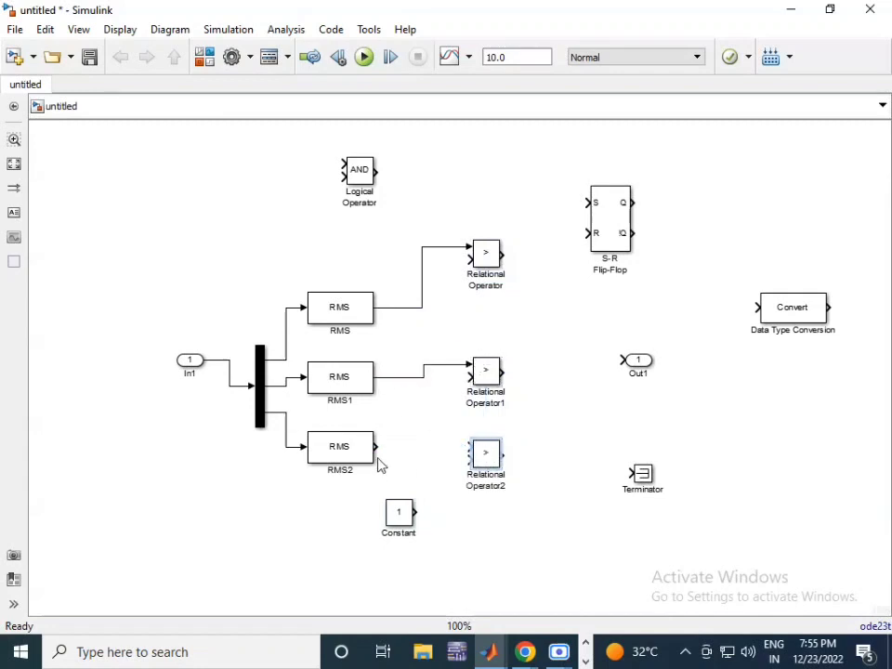
{"action": "mouse_move", "coordinate": [375, 447]}
{"action": "left_mouse_down"}
{"action": "mouse_move", "coordinate": [443, 464]}
{"action": "mouse_move", "coordinate": [467, 460]}
{"action": "mouse_move", "coordinate": [465, 448]}
{"action": "left_mouse_up"}
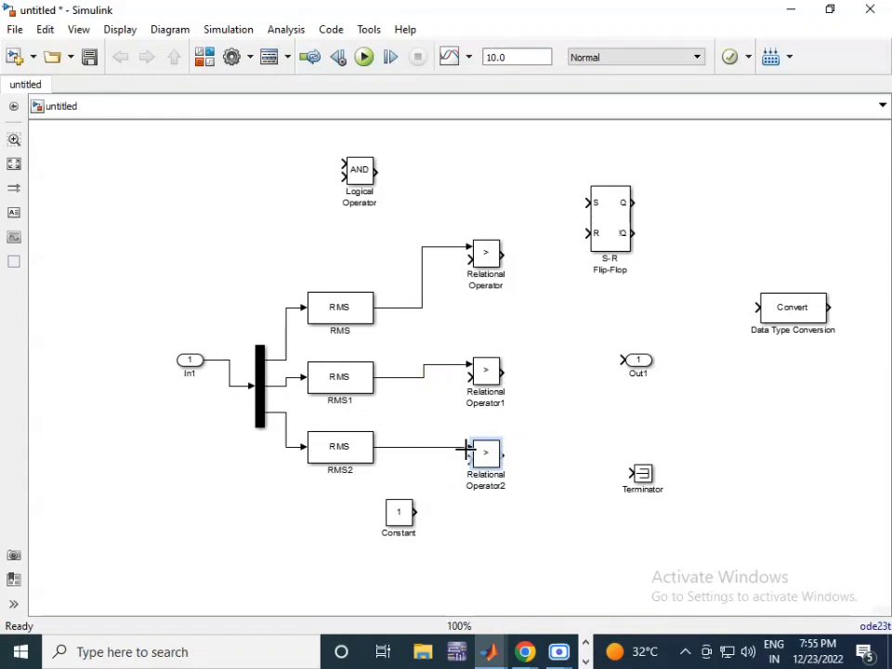
{"action": "left_click_drag", "start_coordinate": [465, 448], "coordinate": [468, 448]}
Step: Connect the Constant block's output to the second input of all three Relational Operator blocks
{"action": "mouse_move", "coordinate": [416, 509]}
{"action": "left_mouse_down"}
{"action": "mouse_move", "coordinate": [442, 410]}
{"action": "mouse_move", "coordinate": [462, 255]}
{"action": "mouse_move", "coordinate": [467, 261]}
{"action": "left_mouse_up"}
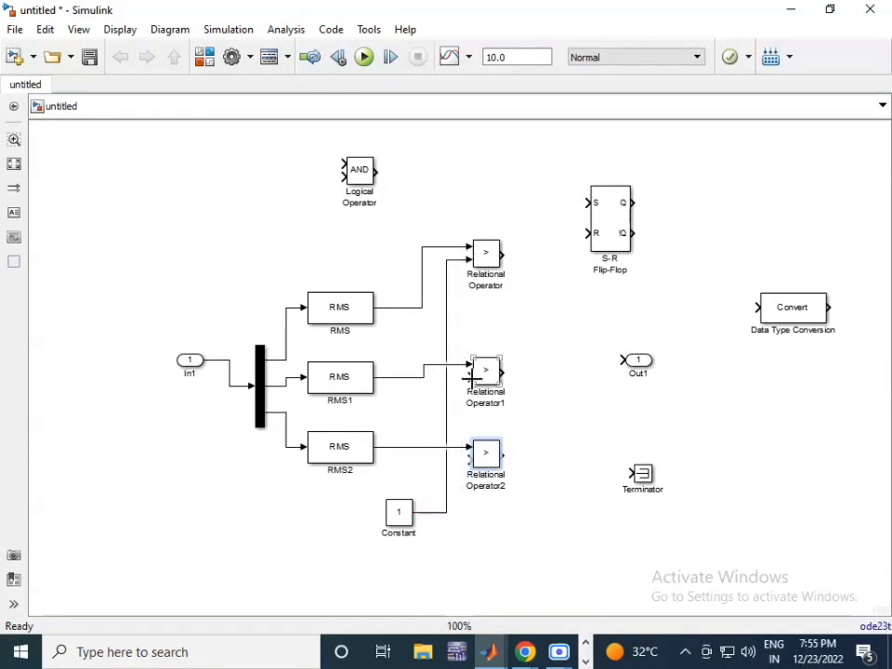
{"action": "left_click_drag", "start_coordinate": [470, 378], "coordinate": [460, 377]}
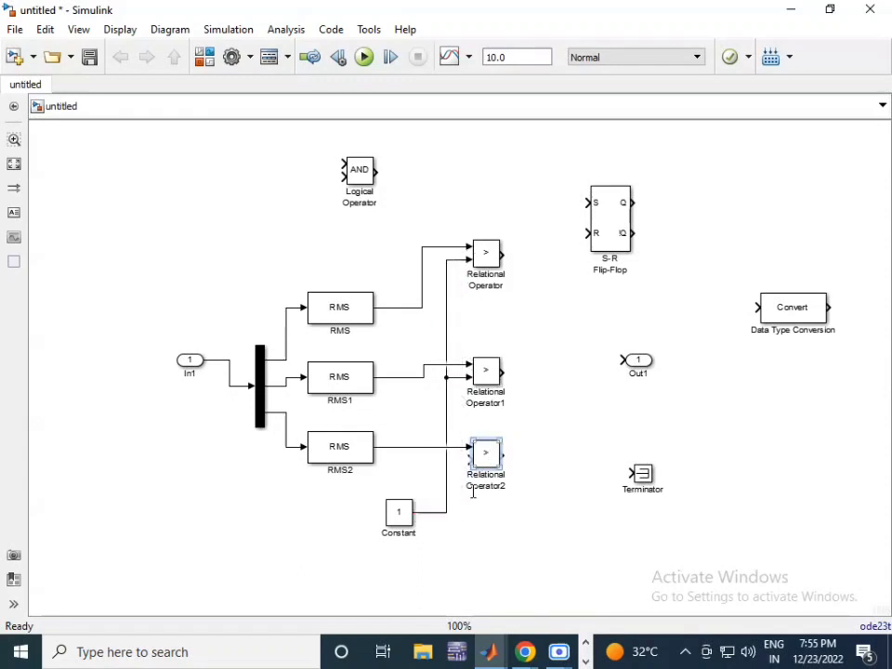
{"action": "left_click_drag", "start_coordinate": [465, 460], "coordinate": [452, 461]}
Step: Set the Constant block's value to 11000
{"action": "double_click", "coordinate": [399, 516]}
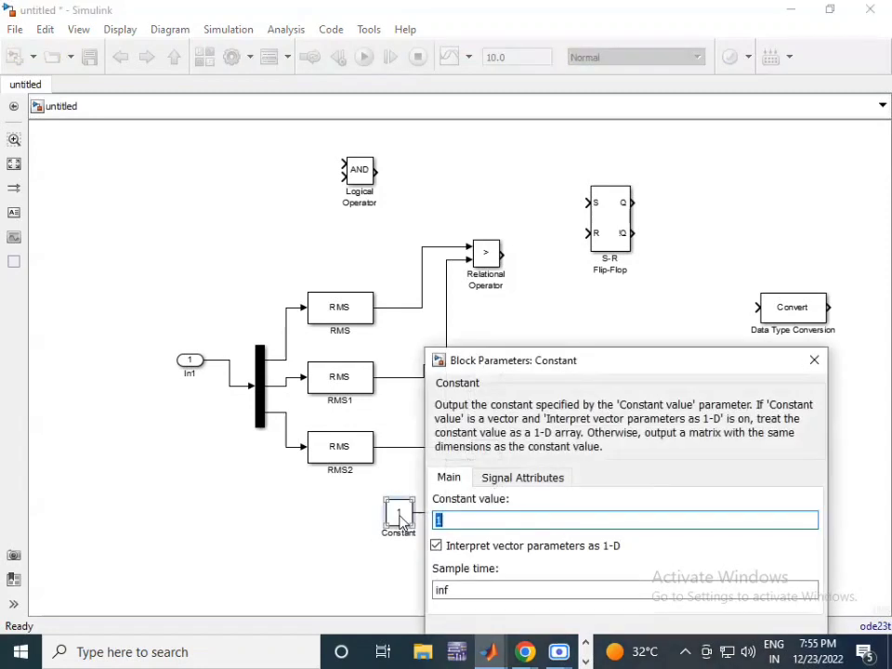
{"action": "type", "text": "1100"}
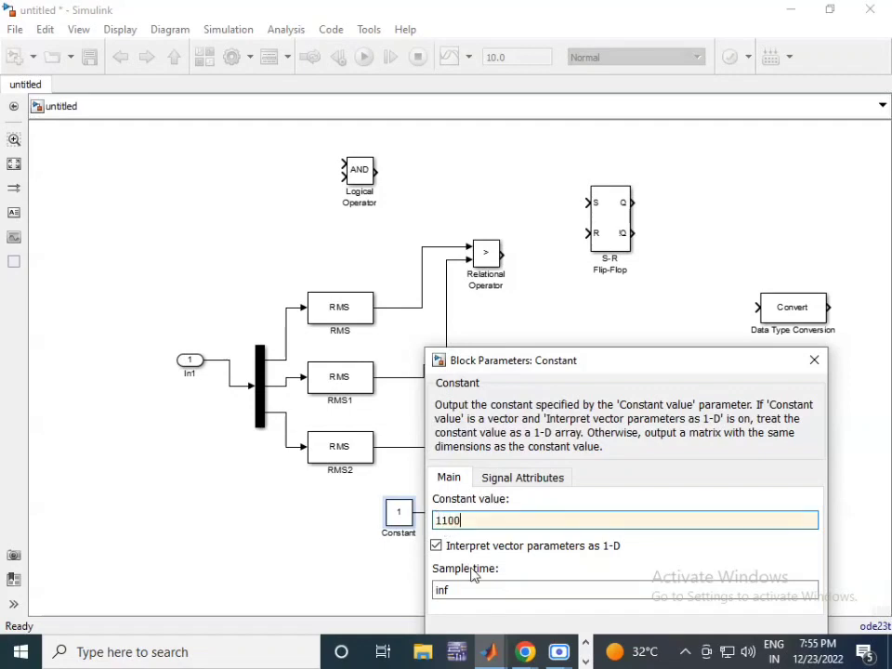
{"action": "type", "text": "0"}
{"action": "left_click_drag", "start_coordinate": [598, 371], "coordinate": [506, 236]}
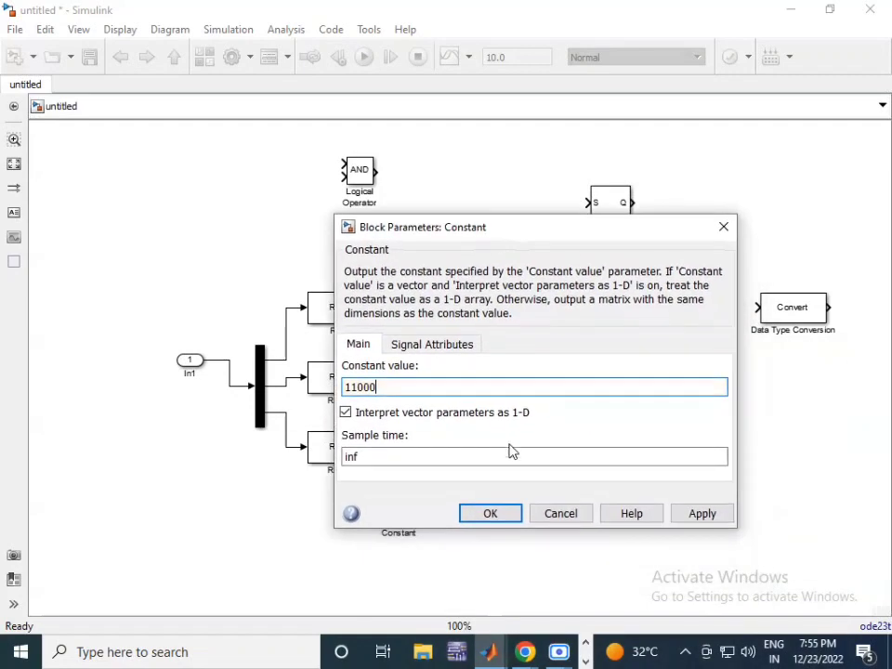
{"action": "left_click", "coordinate": [495, 520]}
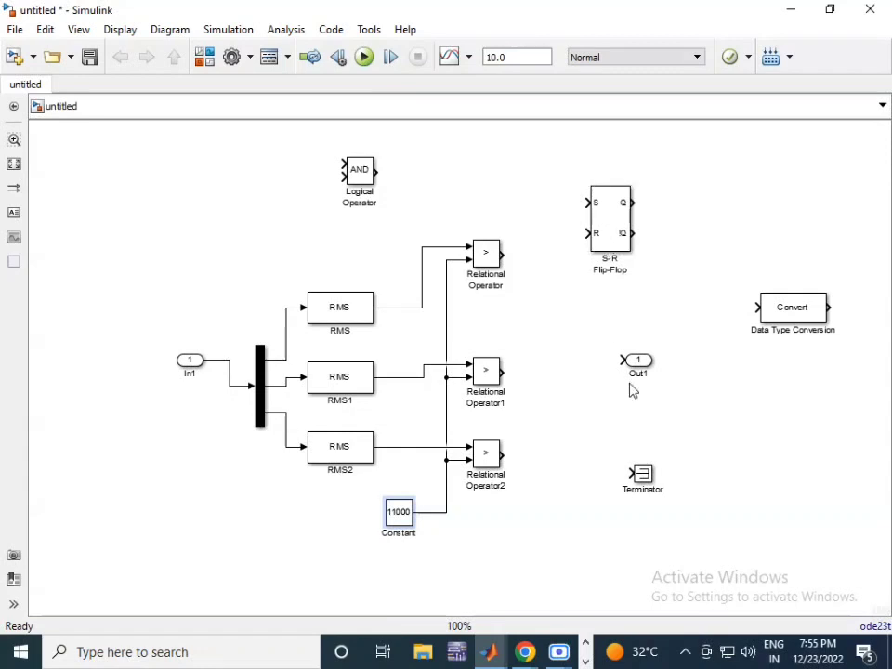
Step: Move Out1 and Terminator clear of the wiring area and place the S-R Flip-Flop plus two copies beside the three Relational Operators
{"action": "left_click_drag", "start_coordinate": [642, 367], "coordinate": [811, 497]}
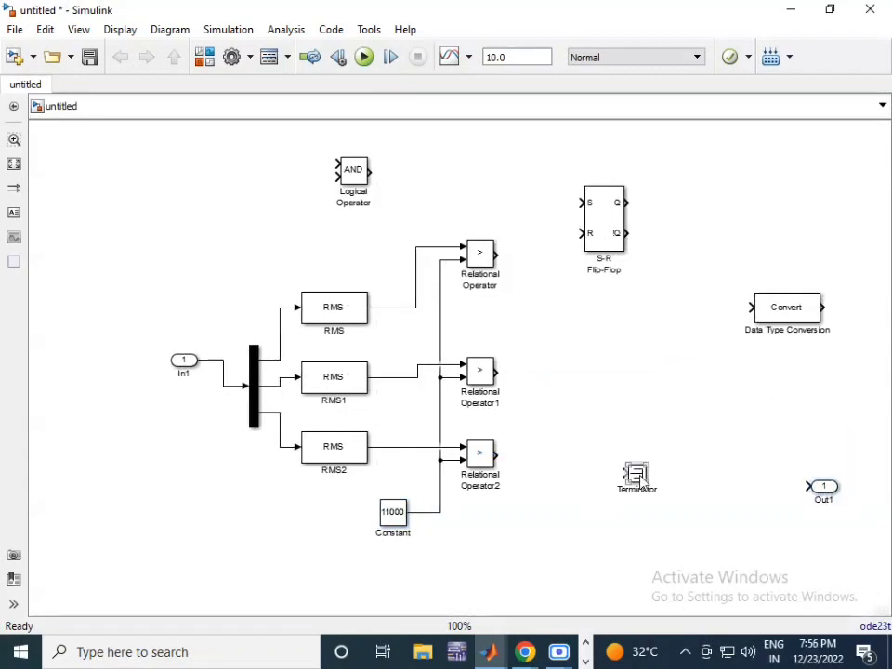
{"action": "left_click_drag", "start_coordinate": [642, 478], "coordinate": [846, 432]}
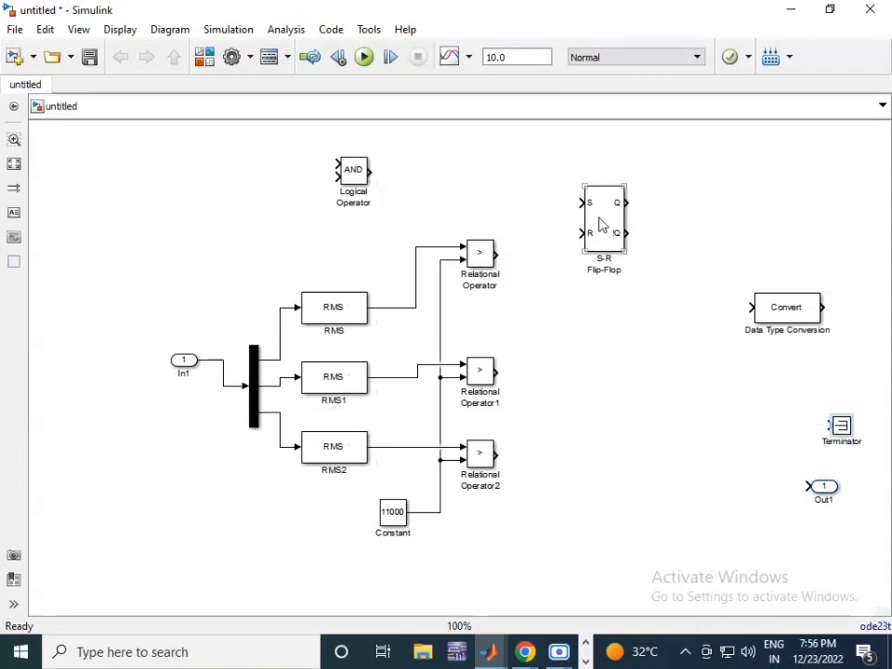
{"action": "left_click_drag", "start_coordinate": [598, 223], "coordinate": [567, 518]}
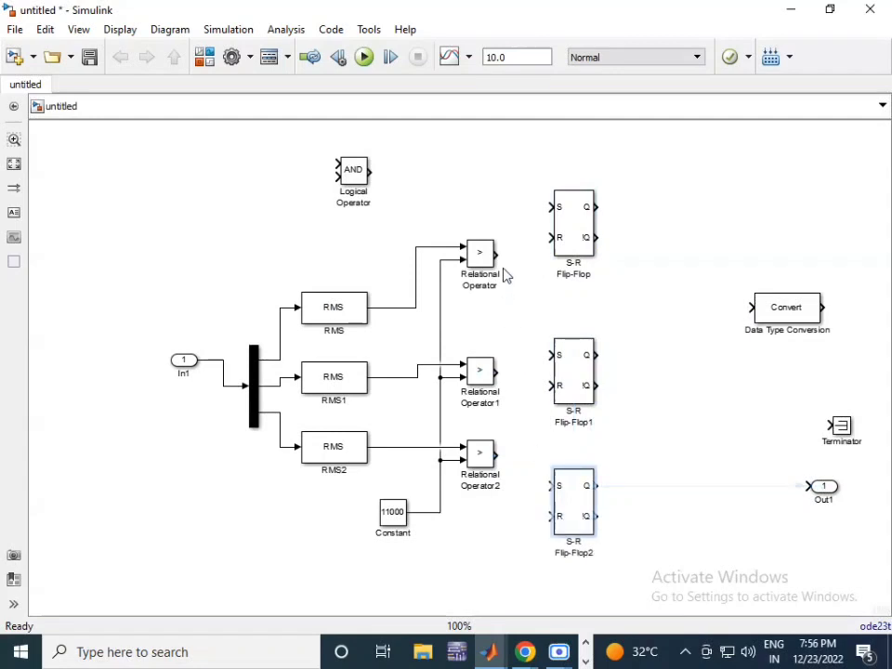
Step: Connect each Relational Operator's output to the S input of its adjacent S-R Flip-Flop
{"action": "left_click_drag", "start_coordinate": [501, 257], "coordinate": [551, 206]}
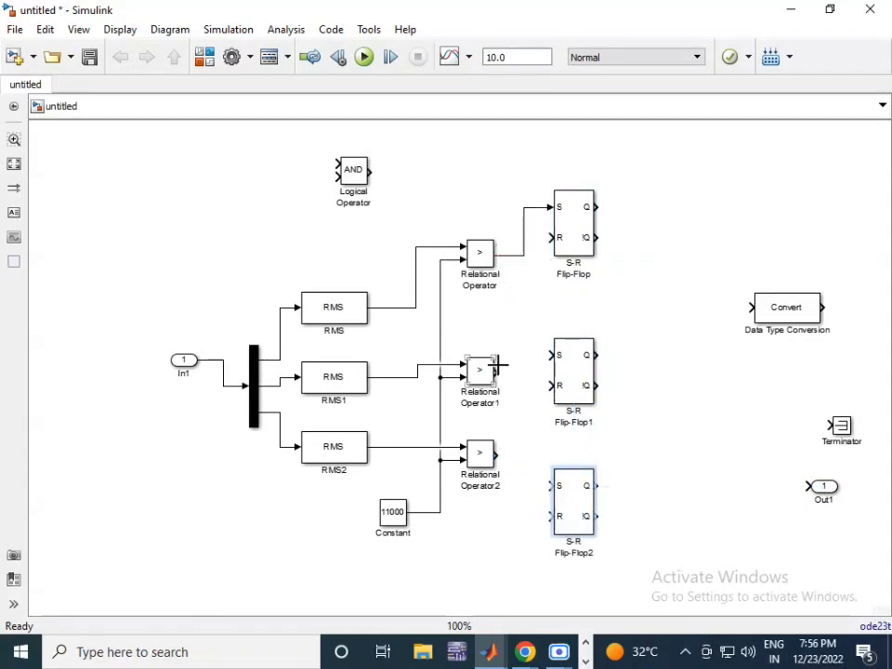
{"action": "left_click_drag", "start_coordinate": [500, 370], "coordinate": [551, 355]}
{"action": "left_click_drag", "start_coordinate": [500, 455], "coordinate": [547, 487]}
{"action": "scroll", "coordinate": [674, 419], "scroll_direction": "down", "scroll_amount": 1}
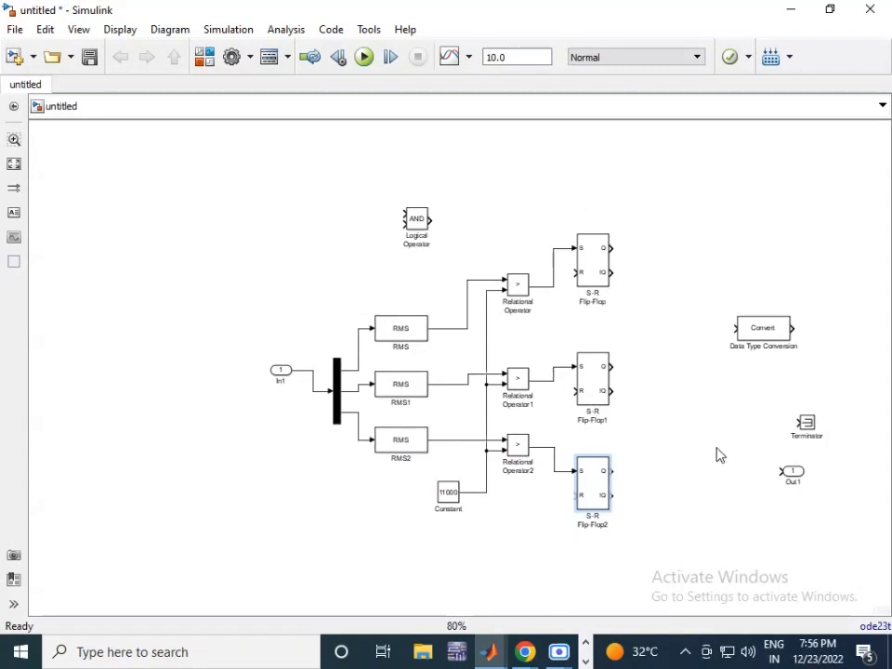
{"action": "scroll", "coordinate": [718, 454], "scroll_direction": "up", "scroll_amount": 1}
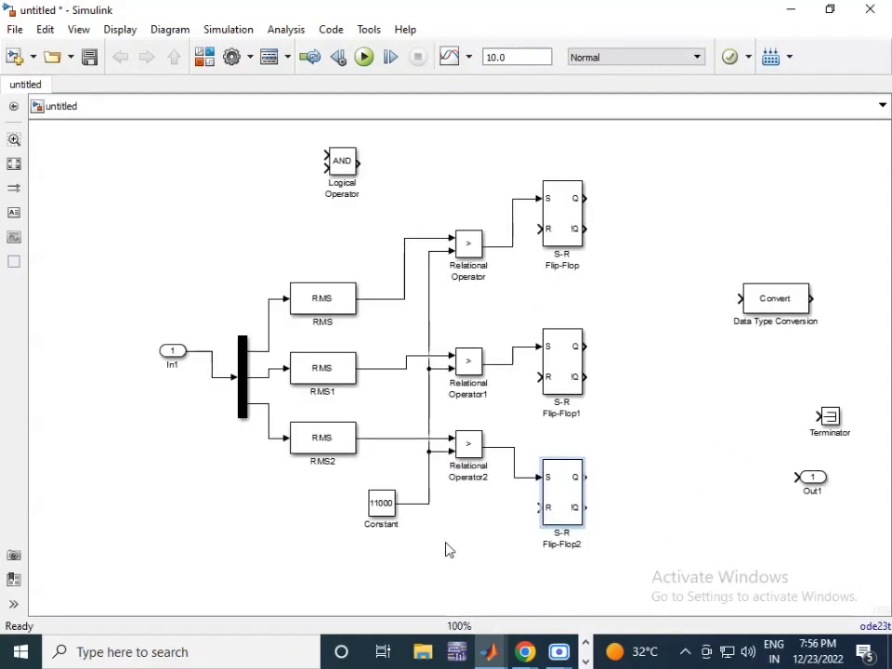
Step: Duplicate the Constant block near the lowest S-R Flip-Flop and set the copy's value to 0 with boolean output data type
{"action": "left_click", "coordinate": [364, 489]}
{"action": "left_click_drag", "start_coordinate": [380, 510], "coordinate": [477, 530]}
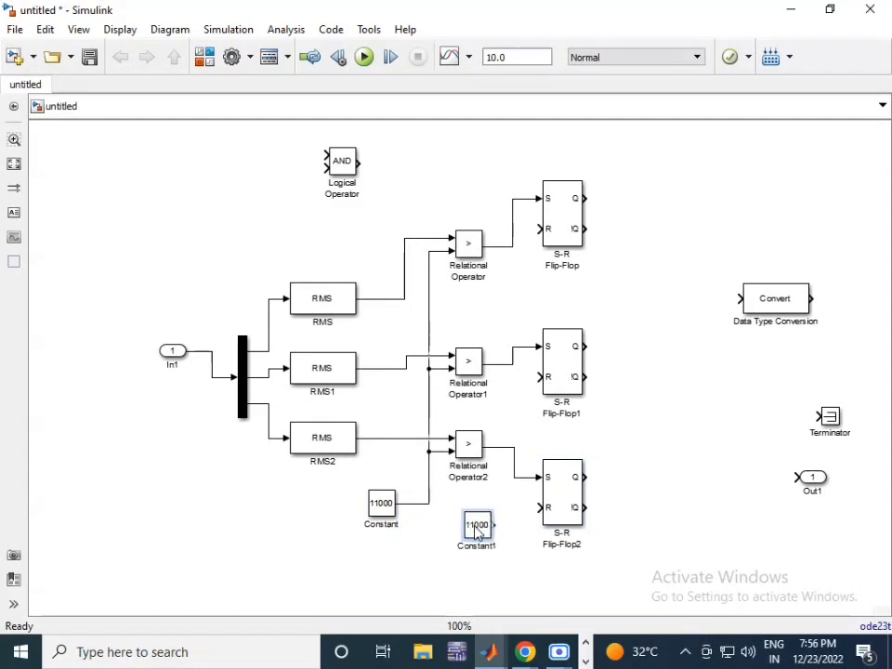
{"action": "double_click", "coordinate": [477, 529]}
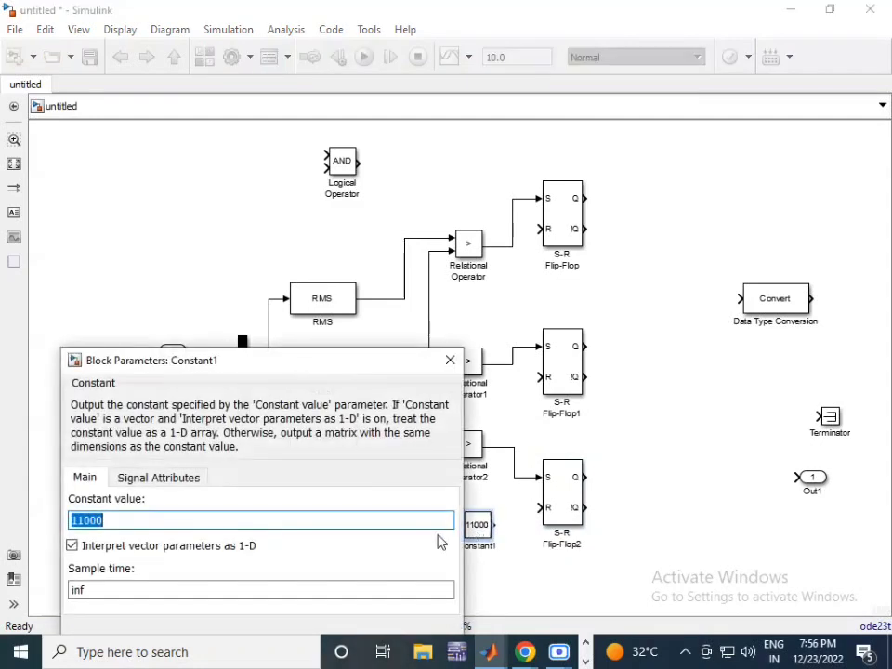
{"action": "type", "text": "0"}
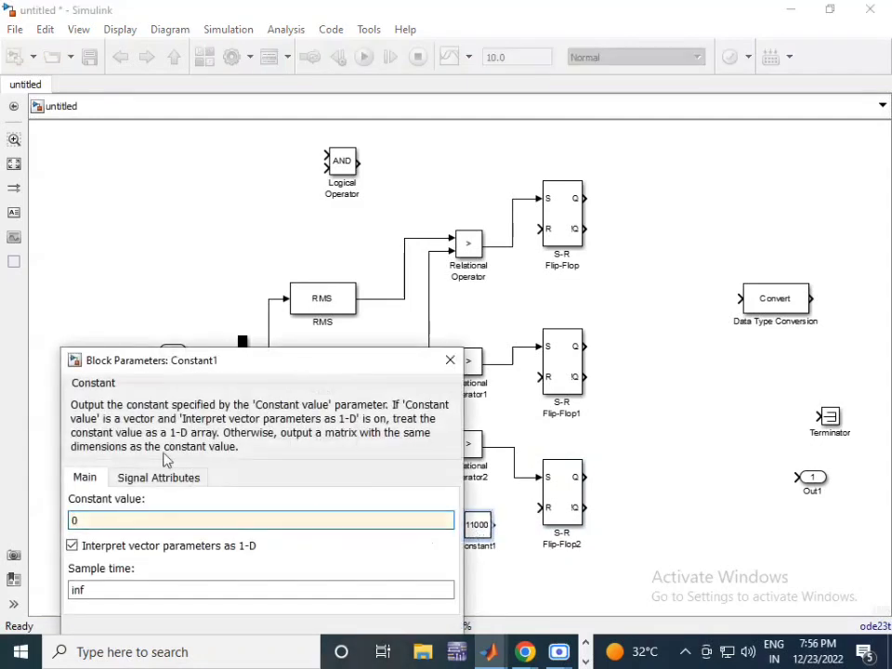
{"action": "left_click", "coordinate": [162, 478]}
{"action": "left_click_drag", "start_coordinate": [240, 372], "coordinate": [274, 184]}
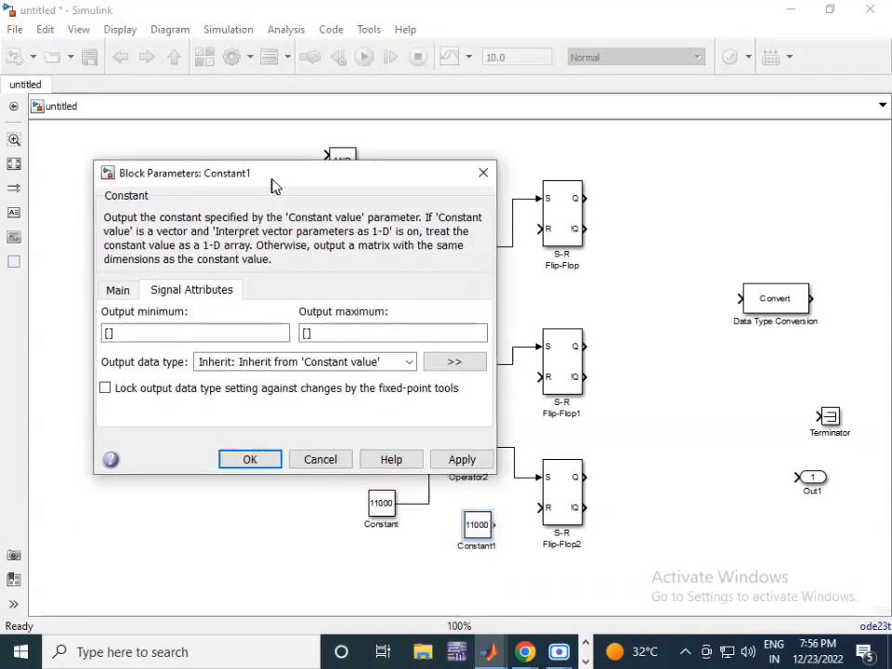
{"action": "left_click", "coordinate": [409, 363]}
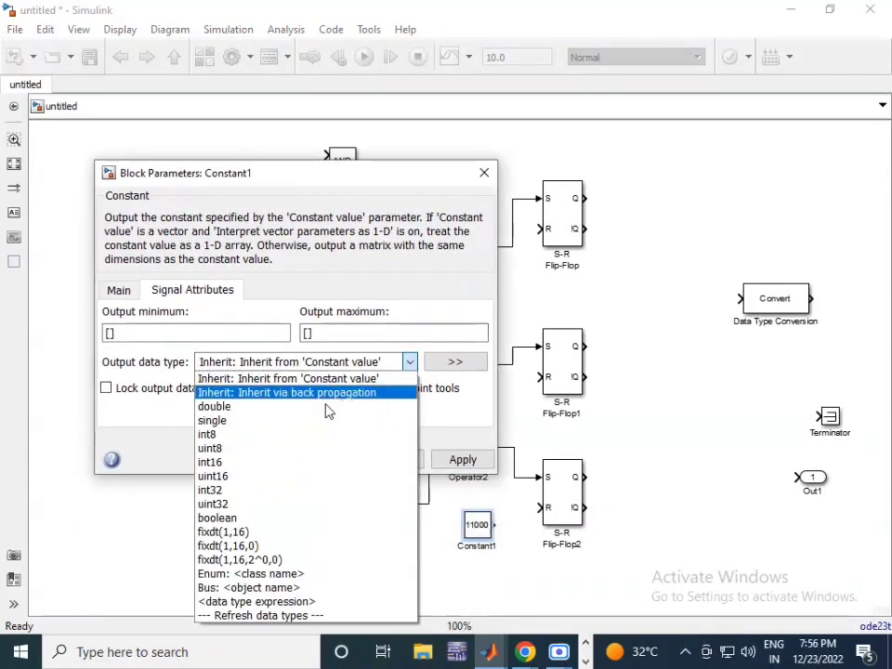
{"action": "left_click", "coordinate": [289, 526]}
{"action": "left_click", "coordinate": [251, 461]}
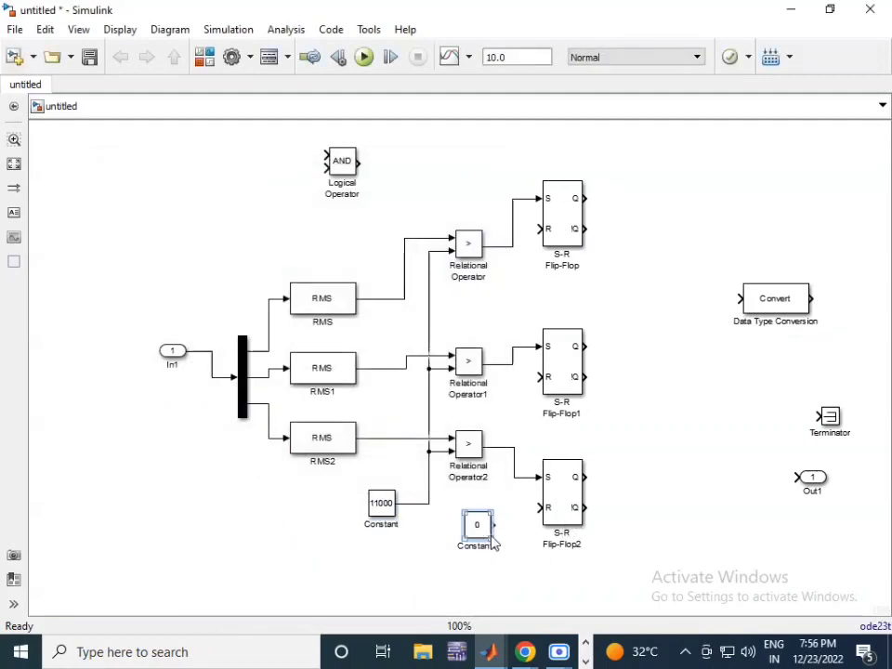
Step: Connect the 0 Constant's output to the R inputs of all three S-R Flip-Flops, routing the line close to them
{"action": "mouse_move", "coordinate": [493, 525]}
{"action": "left_mouse_down"}
{"action": "mouse_move", "coordinate": [510, 312]}
{"action": "mouse_move", "coordinate": [526, 228]}
{"action": "mouse_move", "coordinate": [538, 229]}
{"action": "left_mouse_up"}
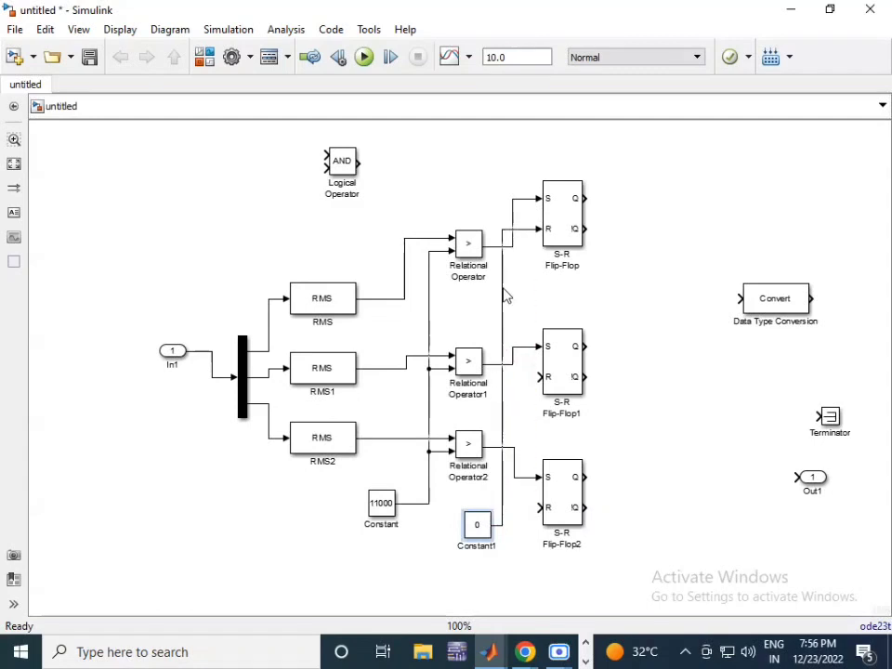
{"action": "left_click_drag", "start_coordinate": [503, 296], "coordinate": [526, 300]}
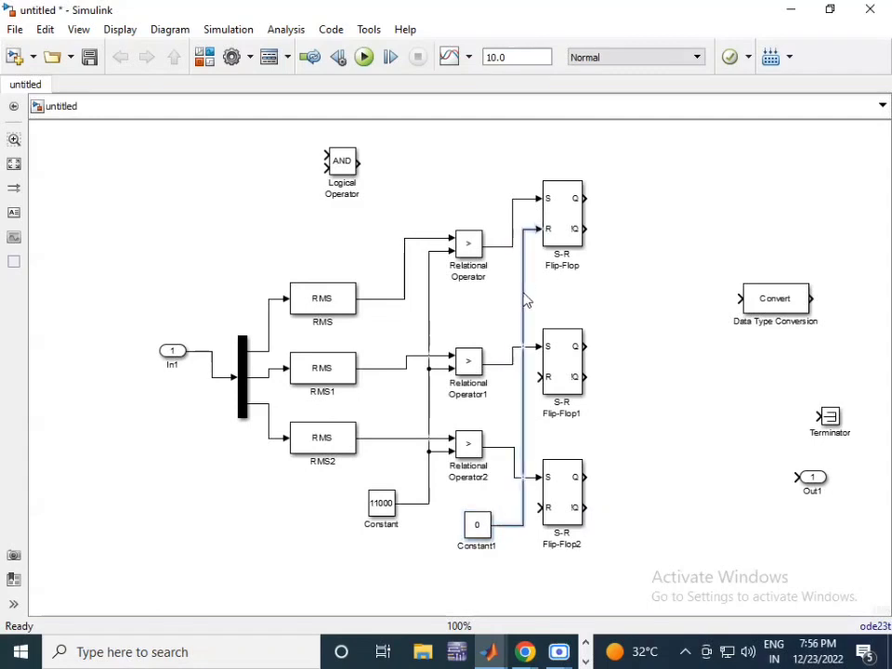
{"action": "left_click_drag", "start_coordinate": [540, 377], "coordinate": [531, 376]}
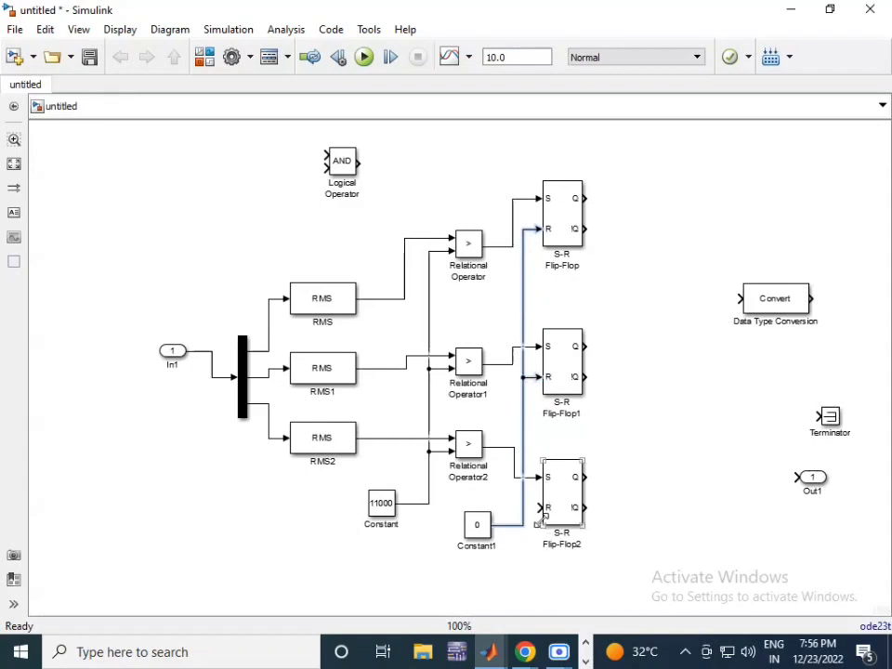
{"action": "left_click_drag", "start_coordinate": [539, 508], "coordinate": [528, 507]}
{"action": "left_click_drag", "start_coordinate": [523, 506], "coordinate": [525, 507]}
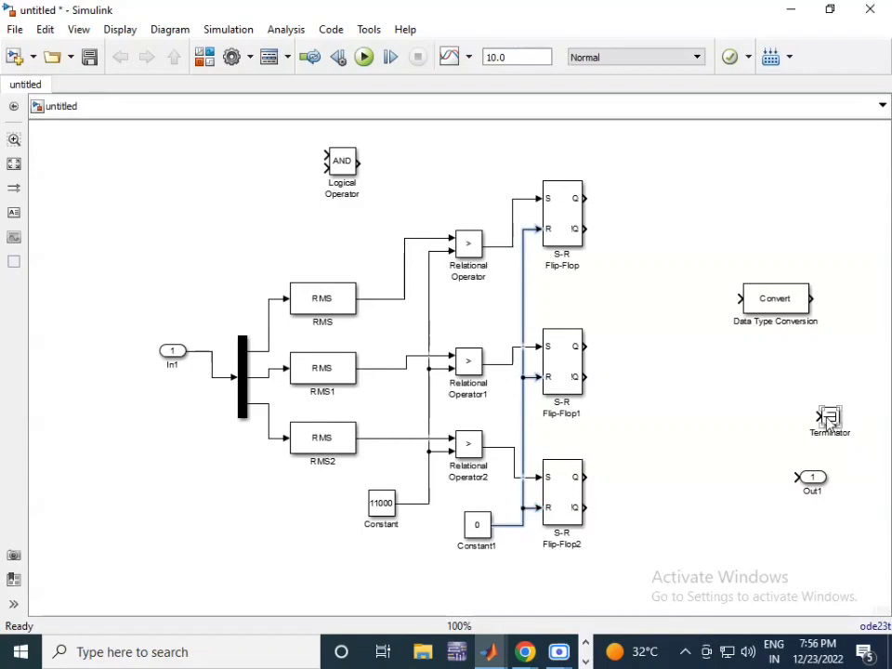
Step: Attach the Terminator to the first S-R Flip-Flop's !Q output and copies of it to the other two !Q outputs
{"action": "left_click_drag", "start_coordinate": [825, 419], "coordinate": [607, 508]}
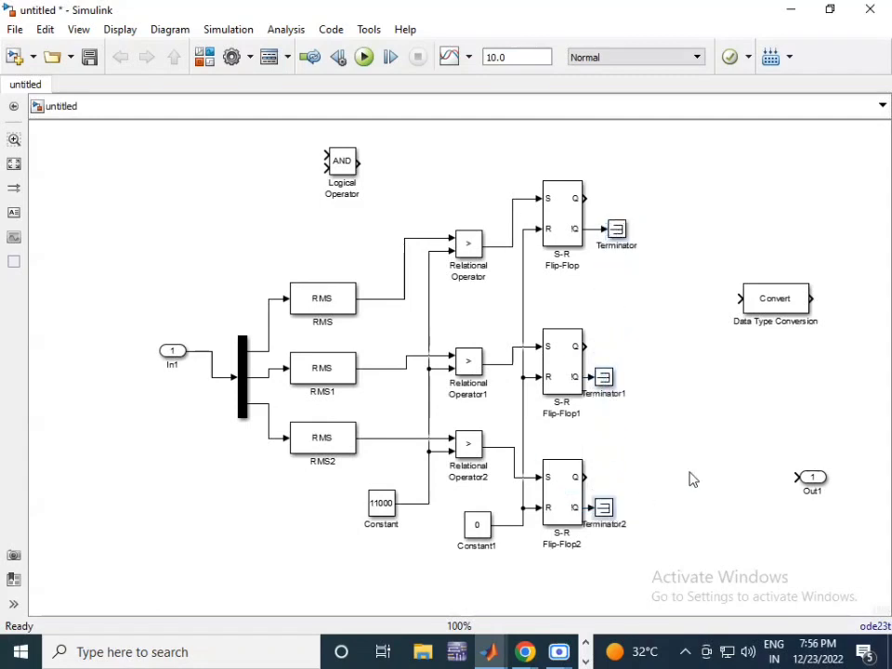
Step: Move the Logical Operator to the right of the flip-flops and the Data Type Conversion block below Out1
{"action": "left_click_drag", "start_coordinate": [776, 298], "coordinate": [809, 299]}
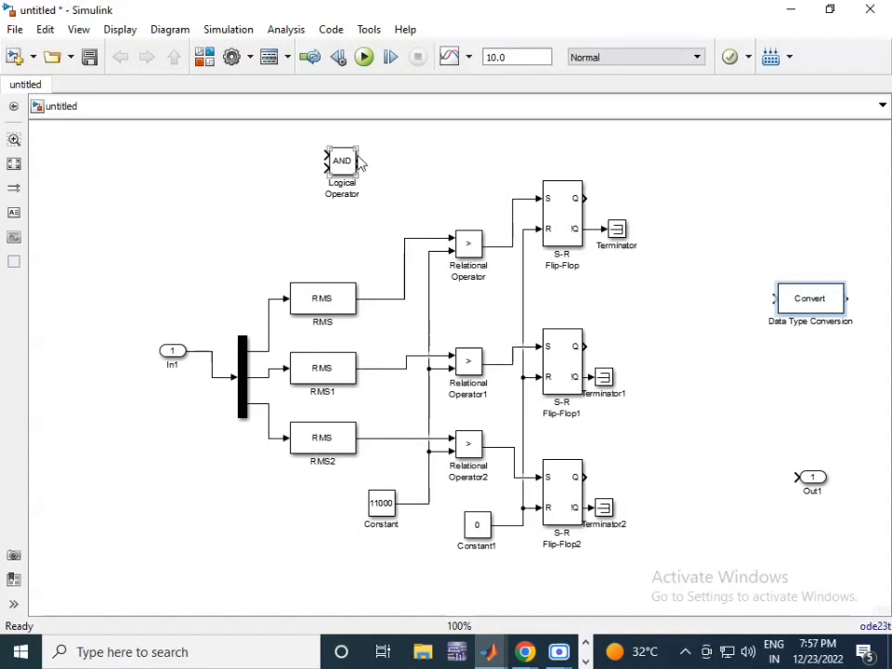
{"action": "left_click", "coordinate": [489, 651]}
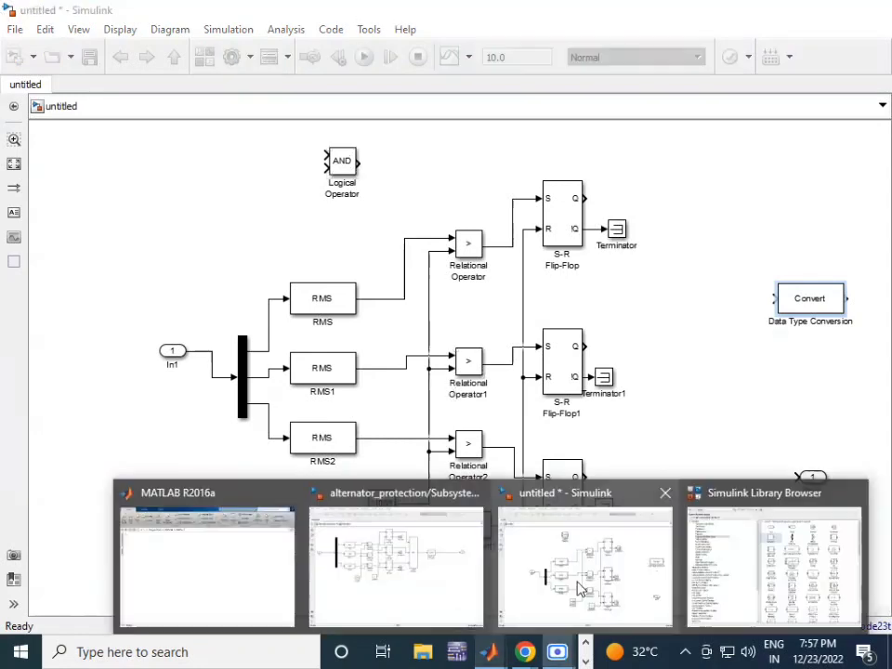
{"action": "left_click", "coordinate": [579, 587]}
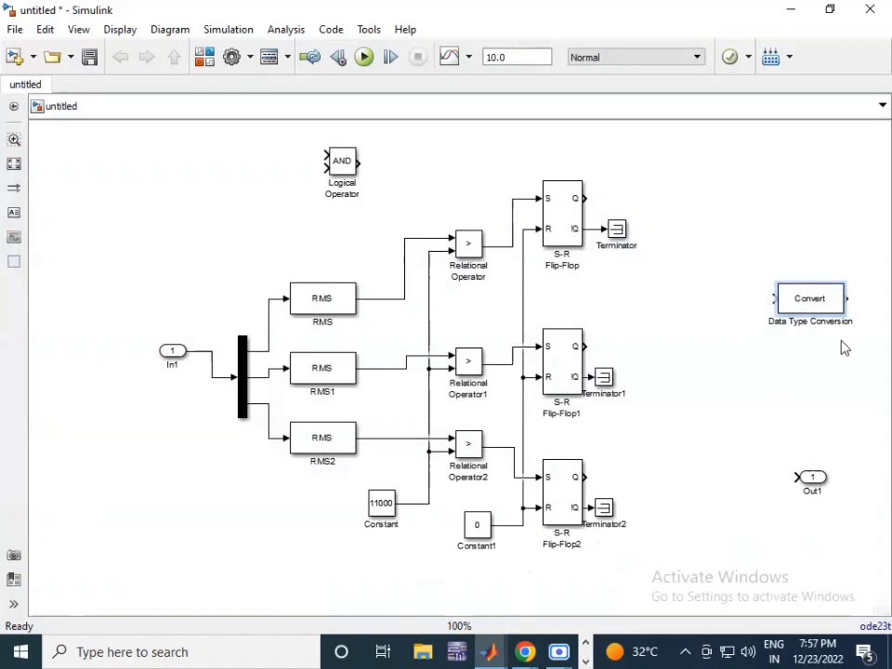
{"action": "left_click", "coordinate": [811, 294]}
{"action": "left_click_drag", "start_coordinate": [342, 160], "coordinate": [712, 353]}
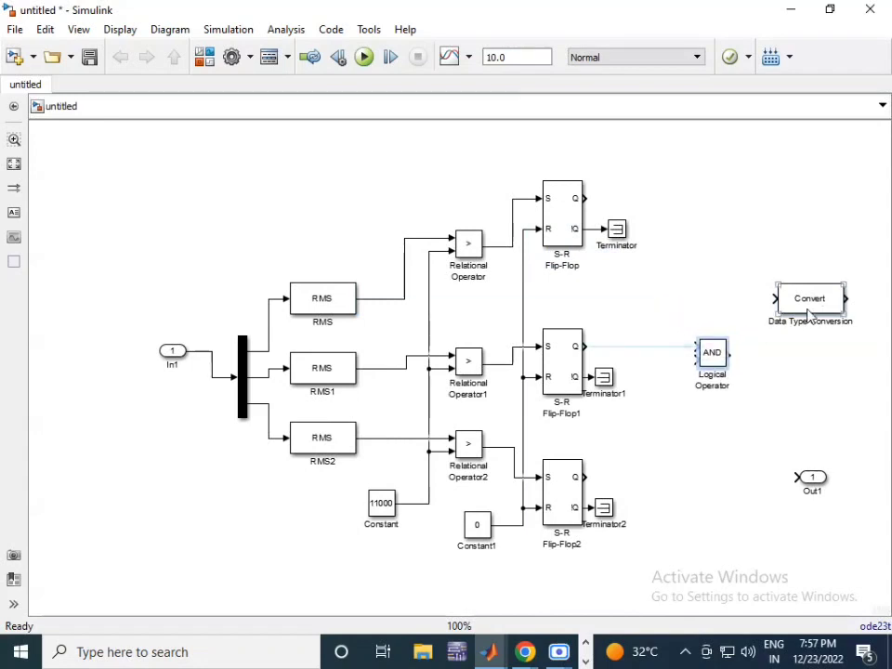
{"action": "left_click_drag", "start_coordinate": [809, 314], "coordinate": [809, 550]}
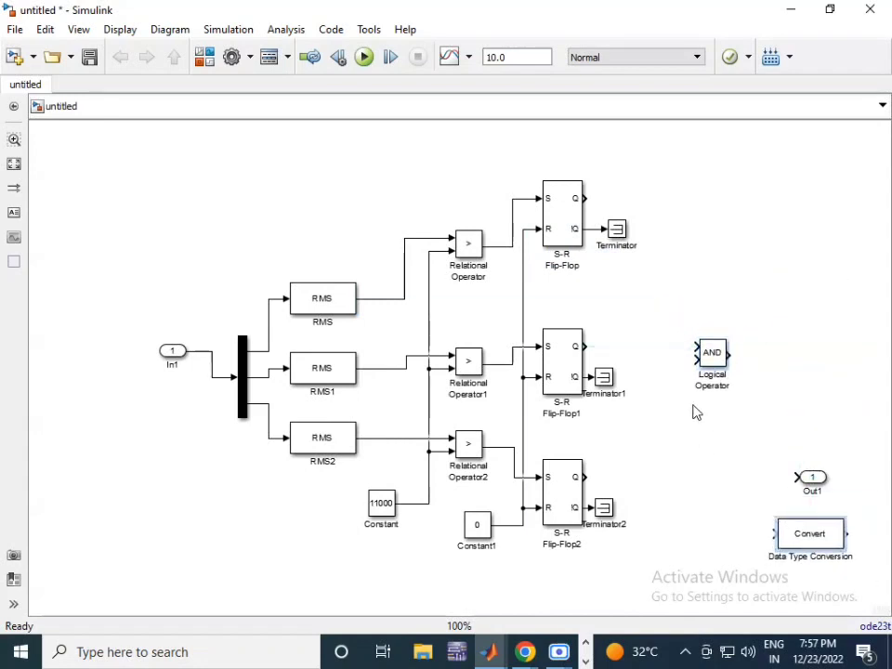
Step: Set the Logical Operator's number of input ports to 3 and check its output data type setting
{"action": "left_click", "coordinate": [716, 355]}
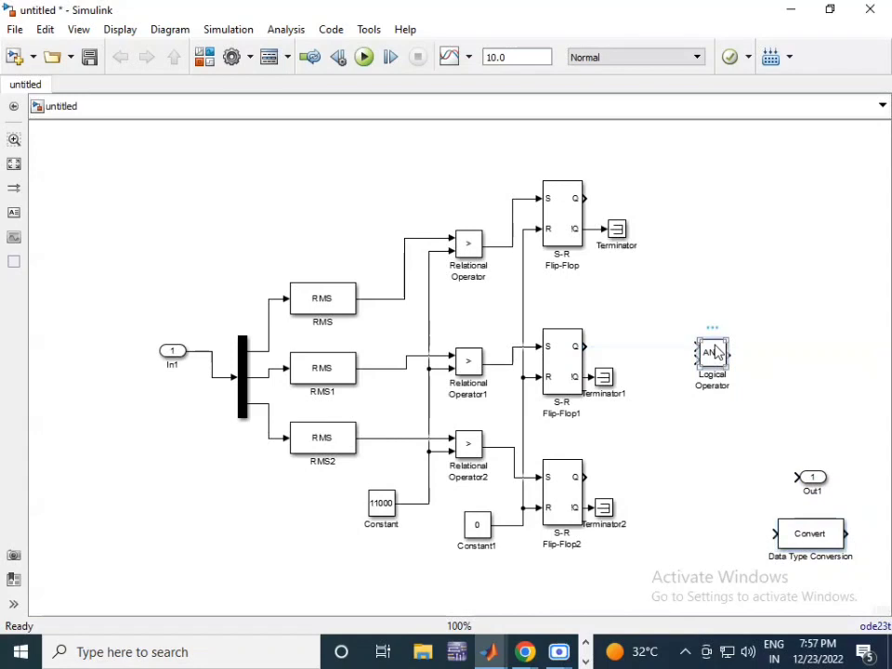
{"action": "double_click", "coordinate": [716, 353]}
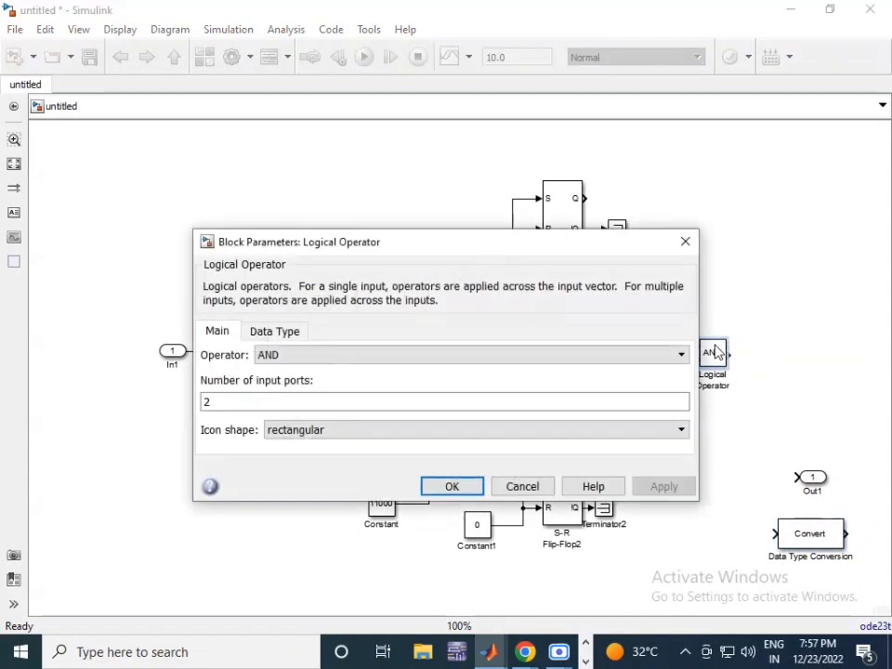
{"action": "double_click", "coordinate": [337, 409]}
{"action": "type", "text": "3"}
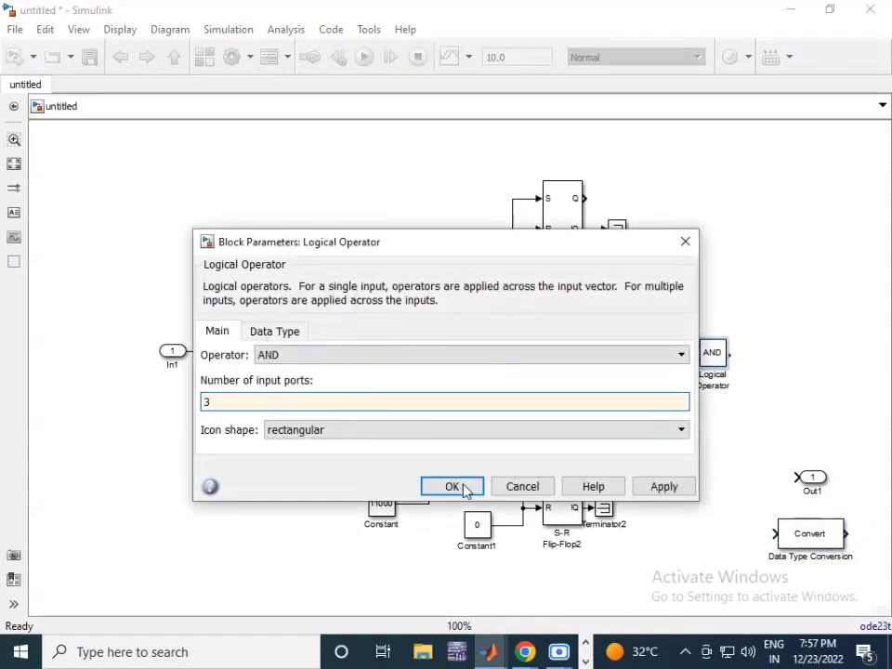
{"action": "left_click", "coordinate": [453, 488]}
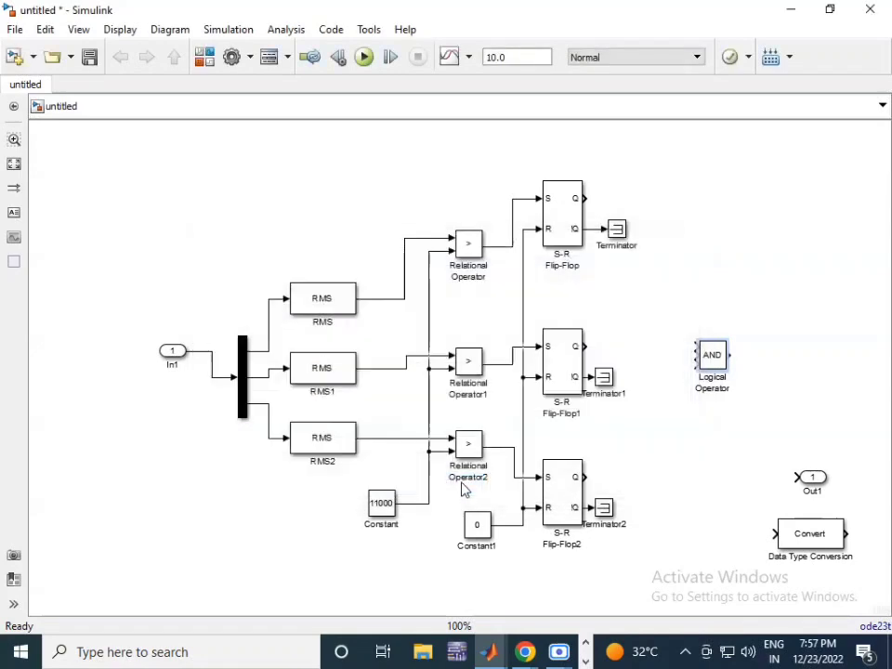
{"action": "double_click", "coordinate": [714, 357]}
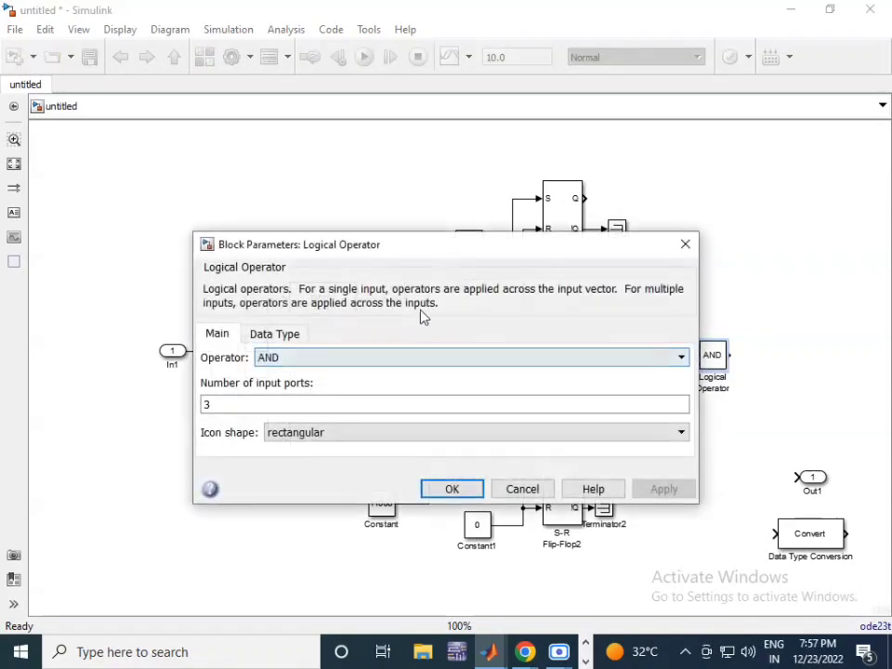
{"action": "left_click", "coordinate": [288, 336]}
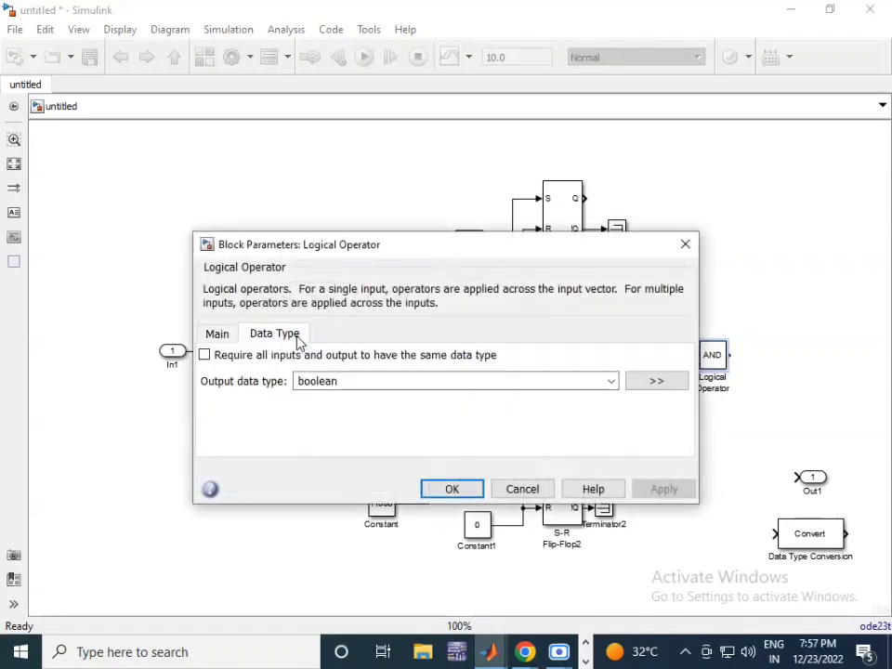
{"action": "left_click", "coordinate": [454, 489]}
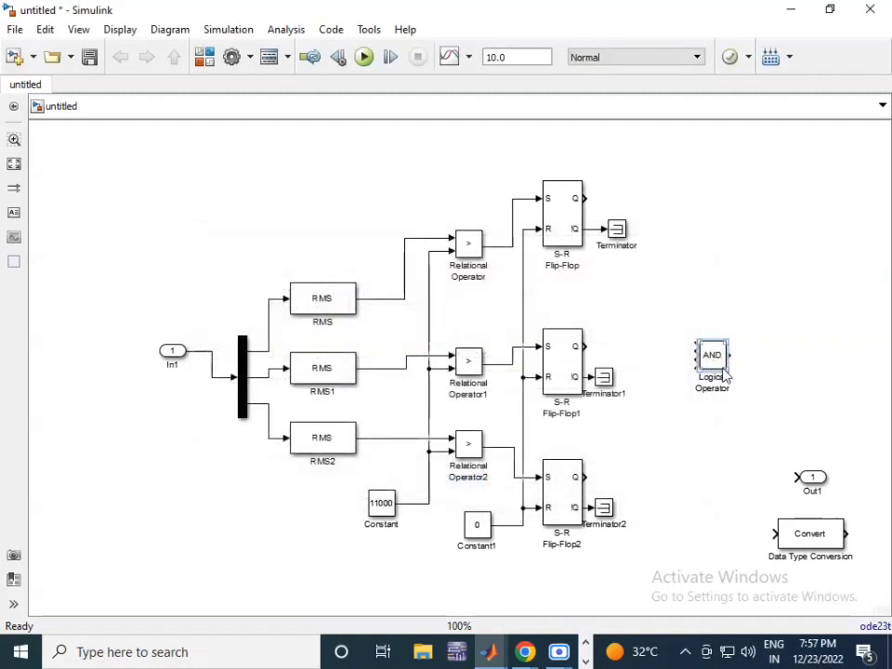
Step: Stretch the Logical Operator block taller and connect the Q outputs of the three S-R Flip-Flops to its inputs in order
{"action": "left_click_drag", "start_coordinate": [726, 374], "coordinate": [728, 464]}
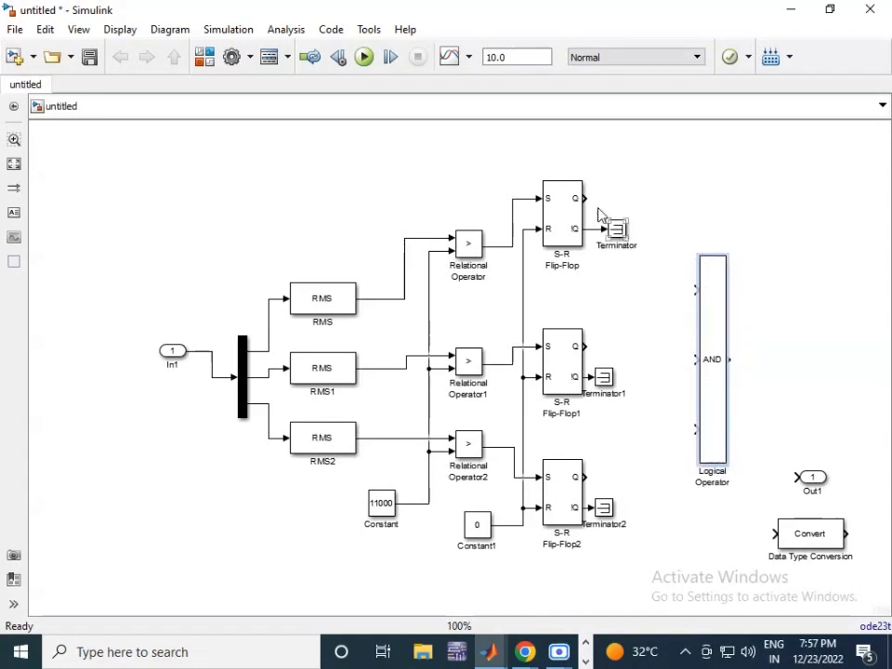
{"action": "mouse_move", "coordinate": [584, 199]}
{"action": "left_mouse_down"}
{"action": "mouse_move", "coordinate": [596, 193]}
{"action": "mouse_move", "coordinate": [696, 291]}
{"action": "left_mouse_up"}
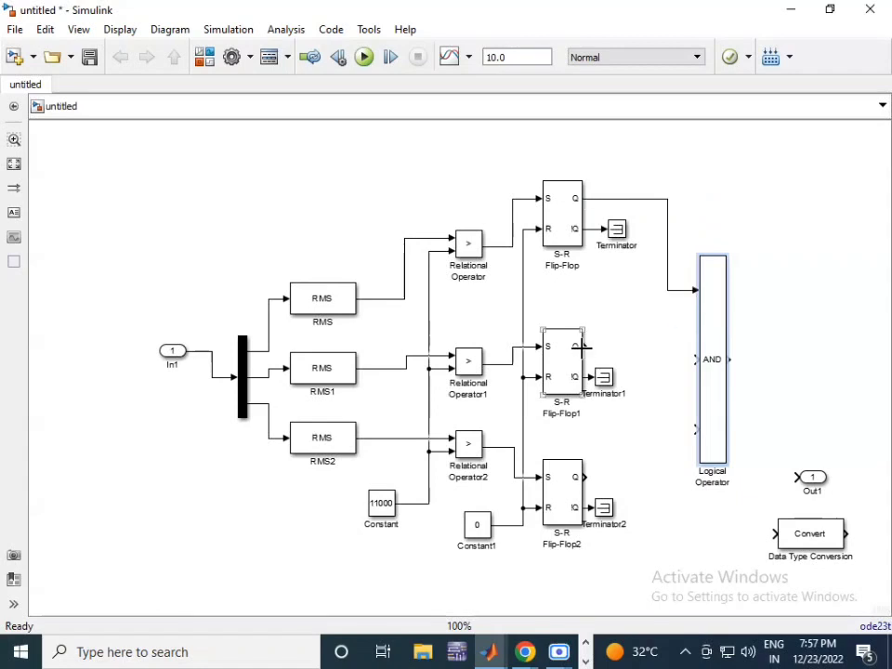
{"action": "left_click_drag", "start_coordinate": [586, 346], "coordinate": [696, 359]}
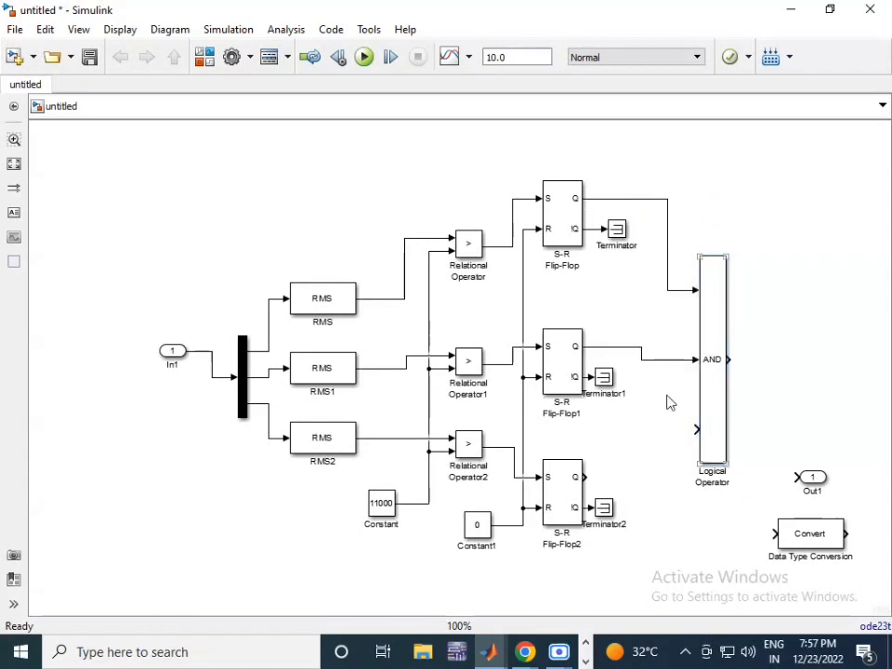
{"action": "left_click_drag", "start_coordinate": [586, 478], "coordinate": [695, 430]}
Step: Attach the Data Type Conversion block to the Logical Operator's output and set its output data type to double
{"action": "left_click", "coordinate": [807, 534]}
{"action": "left_click_drag", "start_coordinate": [807, 530], "coordinate": [789, 356]}
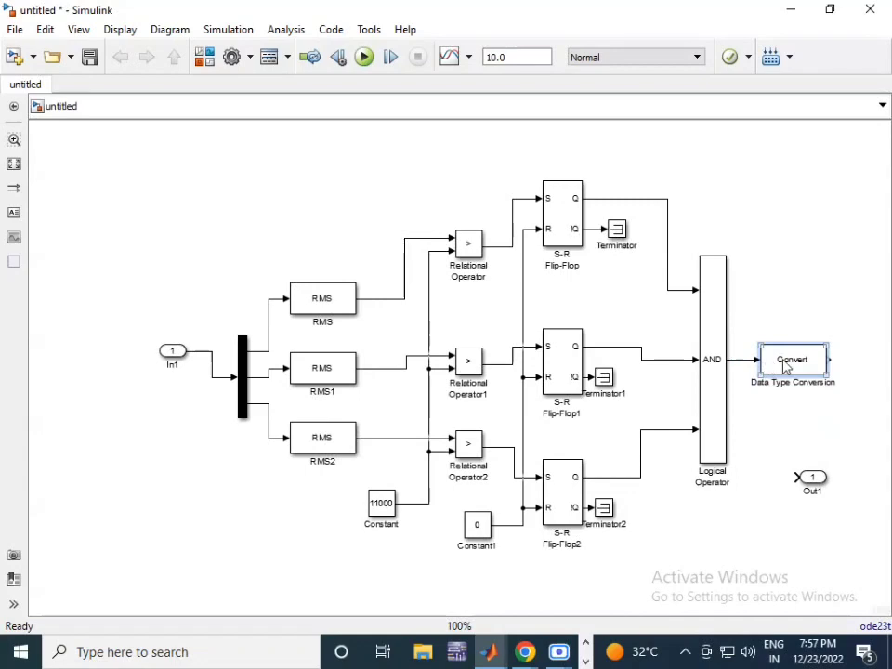
{"action": "double_click", "coordinate": [787, 364]}
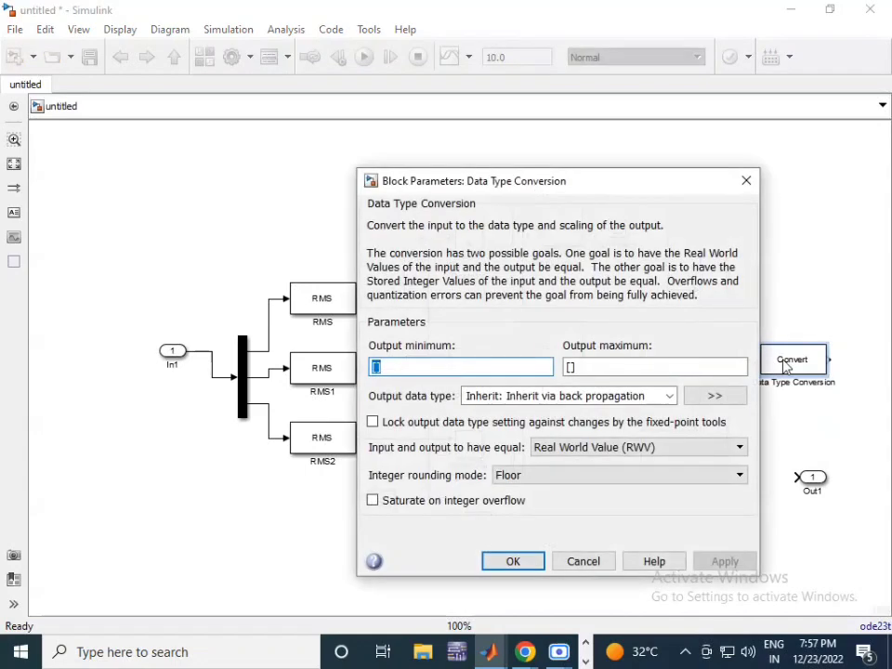
{"action": "left_click", "coordinate": [669, 396]}
{"action": "left_click", "coordinate": [570, 431]}
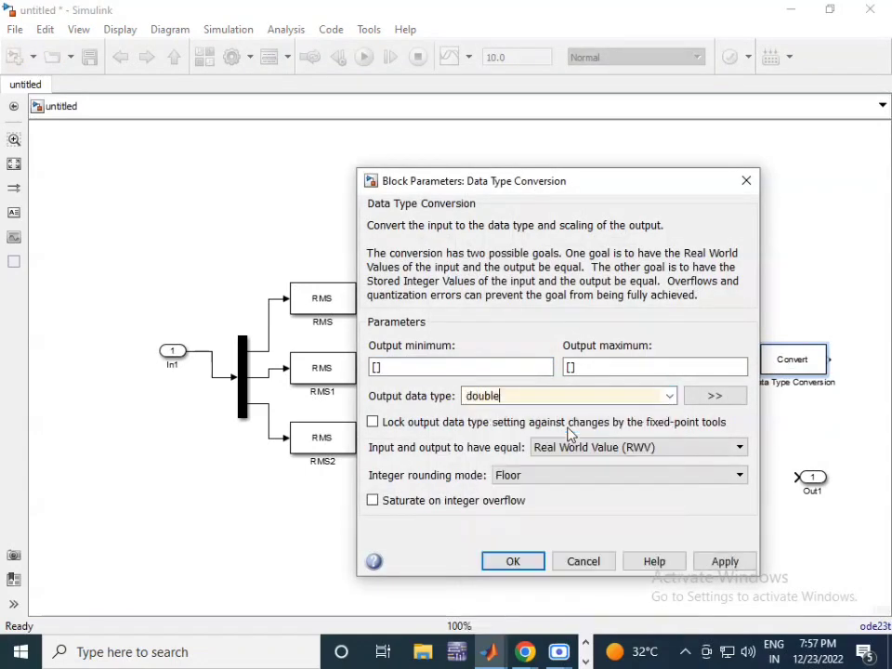
{"action": "left_click", "coordinate": [533, 567]}
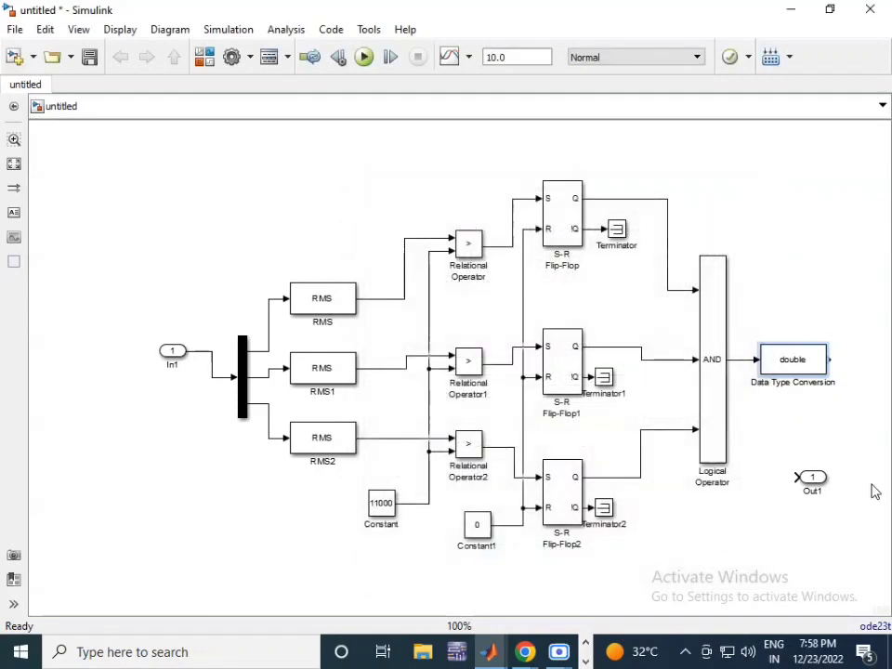
Step: Attach Out1 to the Data Type Conversion output and group the whole diagram into a subsystem
{"action": "left_click_drag", "start_coordinate": [814, 482], "coordinate": [863, 364]}
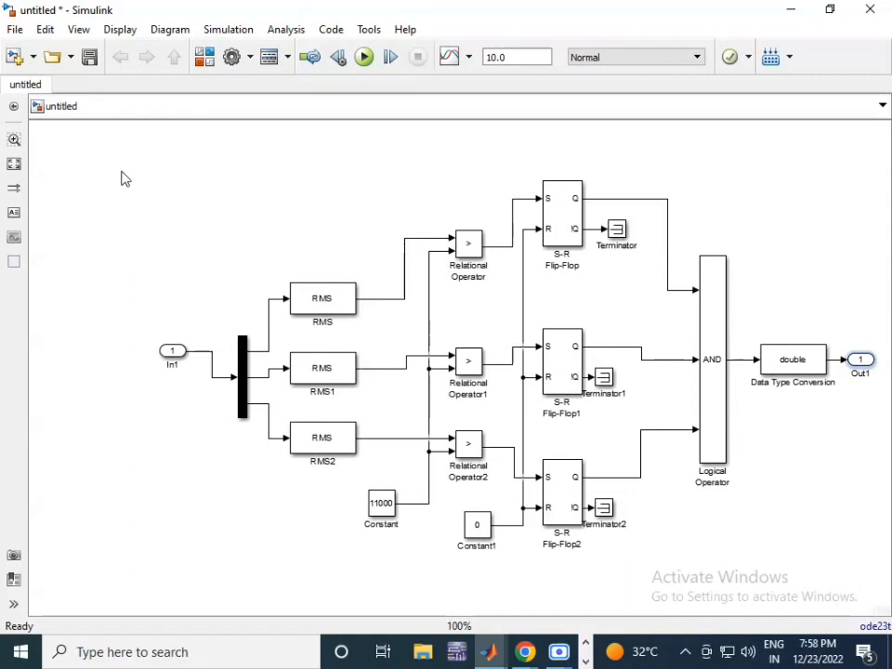
{"action": "left_click_drag", "start_coordinate": [122, 172], "coordinate": [851, 572]}
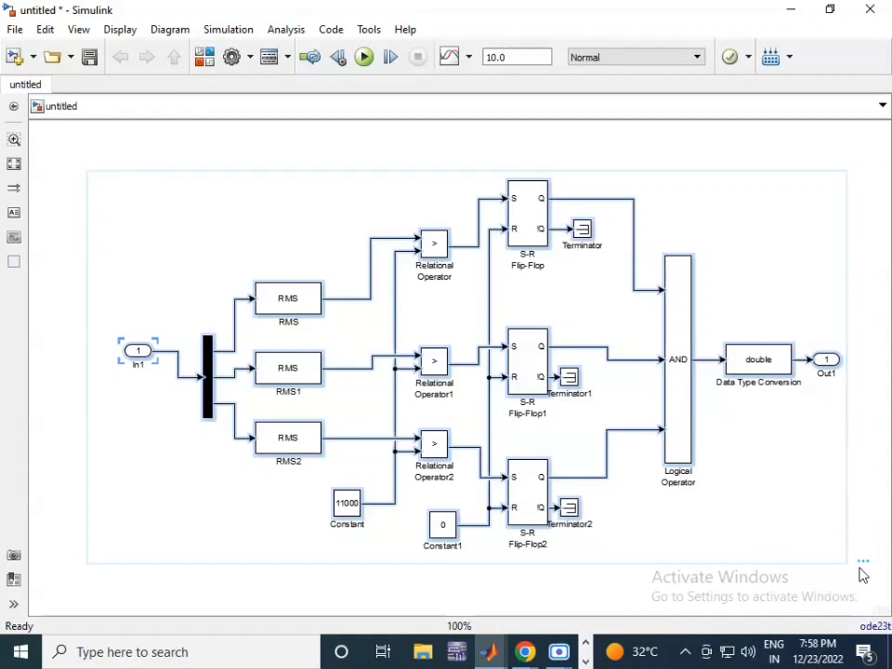
{"action": "mouse_move", "coordinate": [867, 566]}
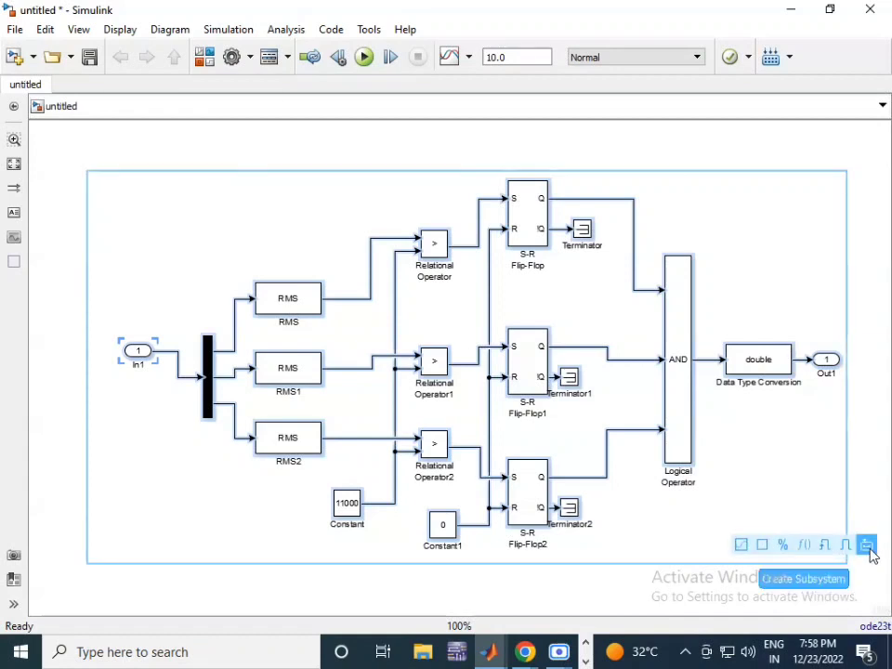
{"action": "left_click", "coordinate": [868, 546]}
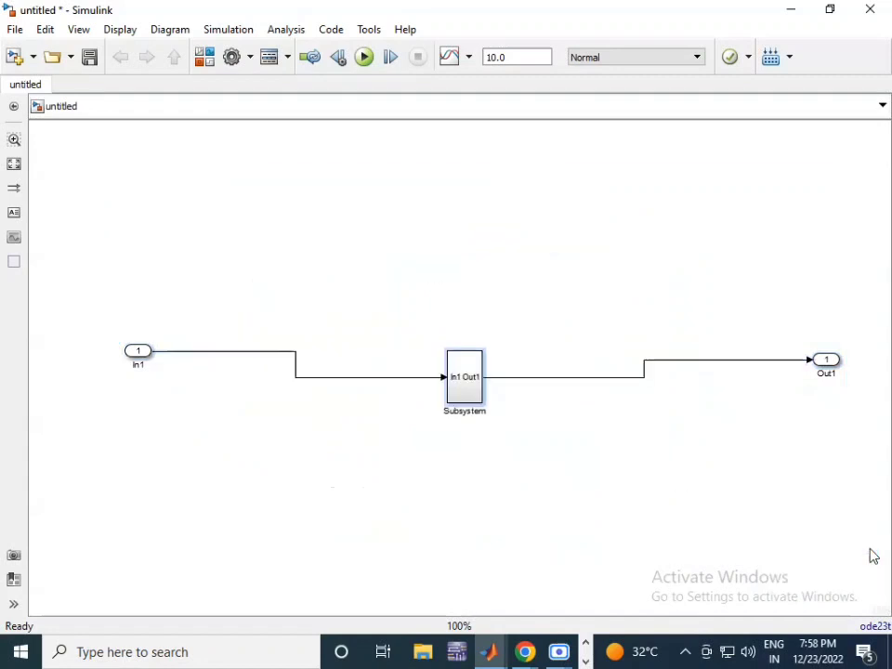
Step: Delete the In1 and Out1 ports outside the Subsystem with their lines, and move the Subsystem to the upper part of the canvas
{"action": "left_click_drag", "start_coordinate": [97, 294], "coordinate": [319, 444]}
{"action": "key", "text": "Delete"}
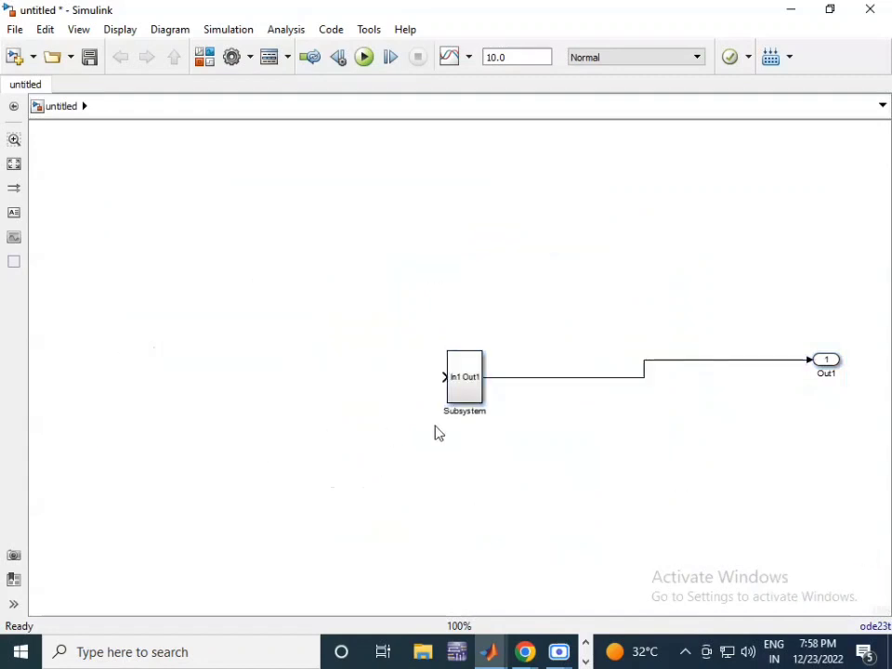
{"action": "left_click_drag", "start_coordinate": [541, 318], "coordinate": [787, 432]}
{"action": "key", "text": "Delete"}
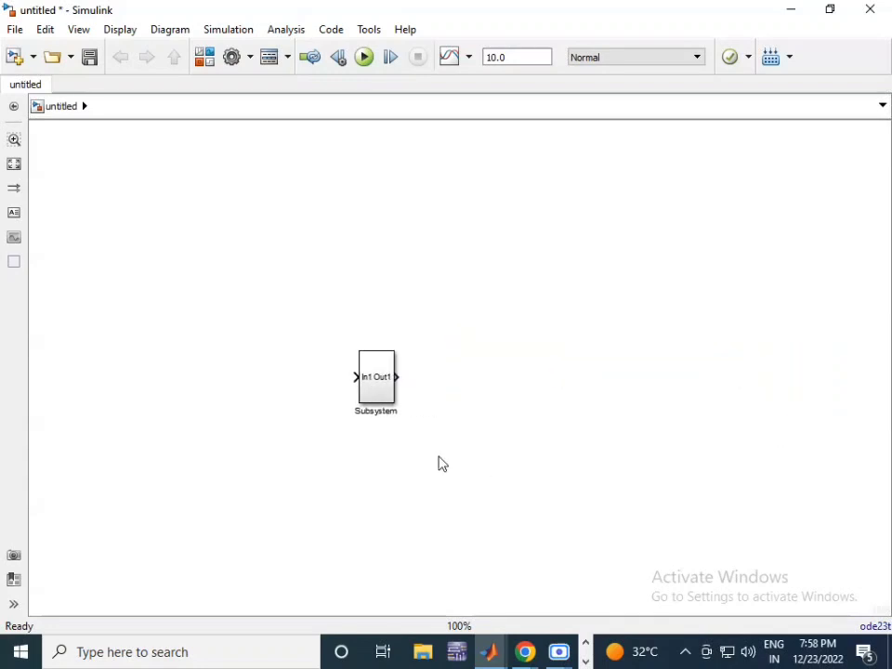
{"action": "left_click", "coordinate": [374, 377]}
{"action": "left_click_drag", "start_coordinate": [376, 376], "coordinate": [554, 191]}
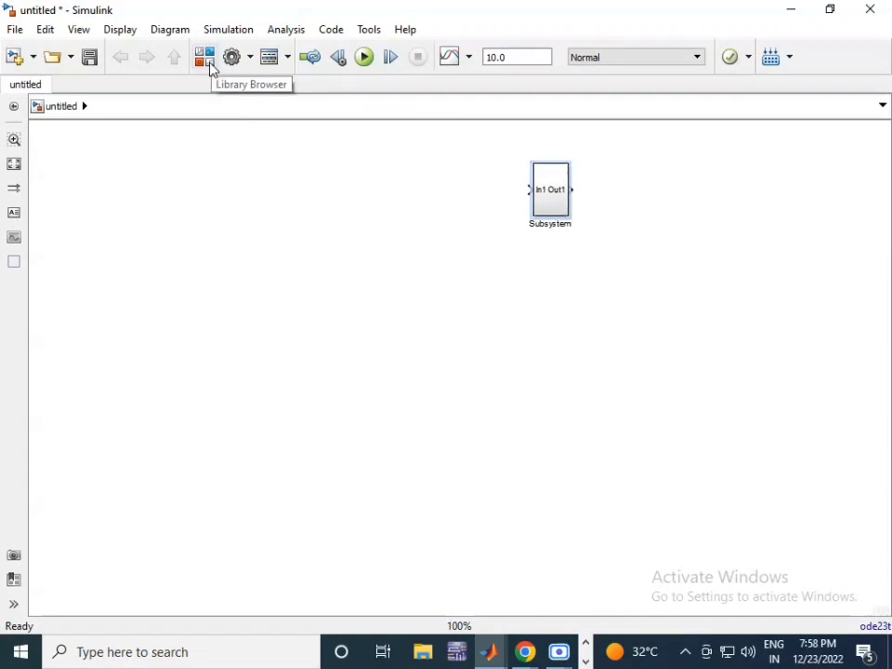
Step: Search the block library for "simplified synchronous machine" and add the Simplified Synchronous Machine SI Units block to the model
{"action": "left_click", "coordinate": [209, 64]}
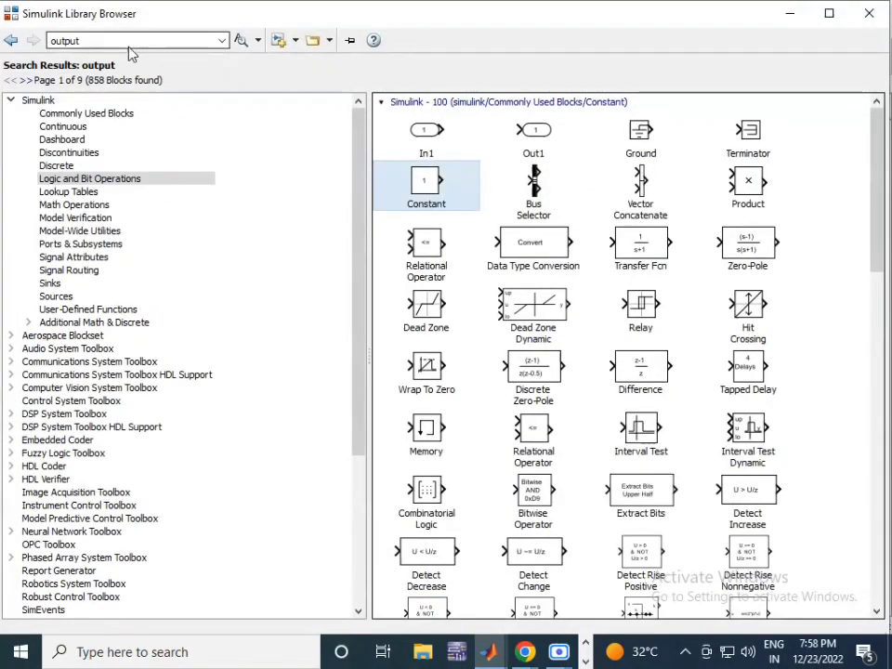
{"action": "left_click", "coordinate": [131, 38]}
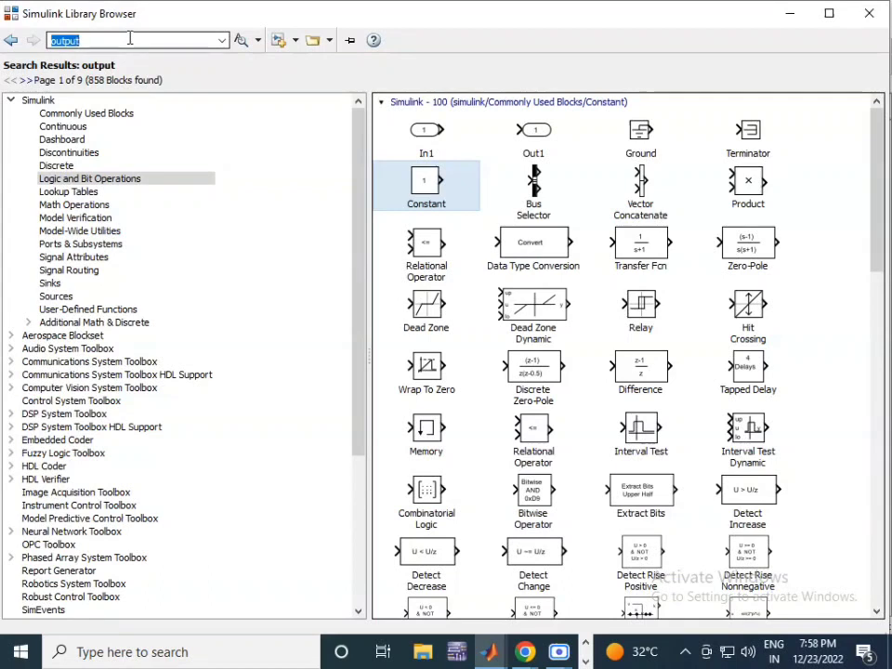
{"action": "type", "text": "simplif"}
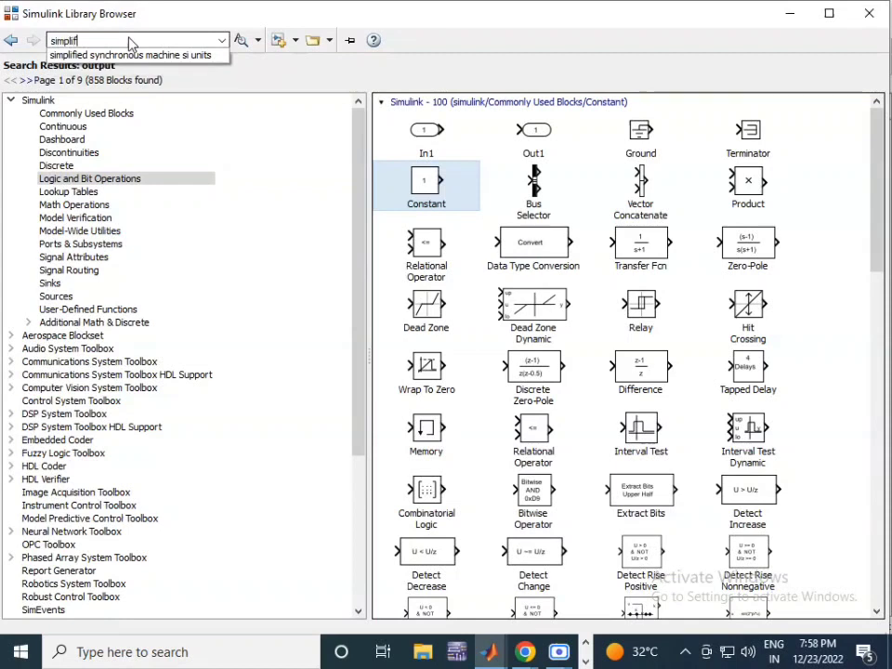
{"action": "type", "text": "ied synchronous machine"}
{"action": "left_click", "coordinate": [240, 41]}
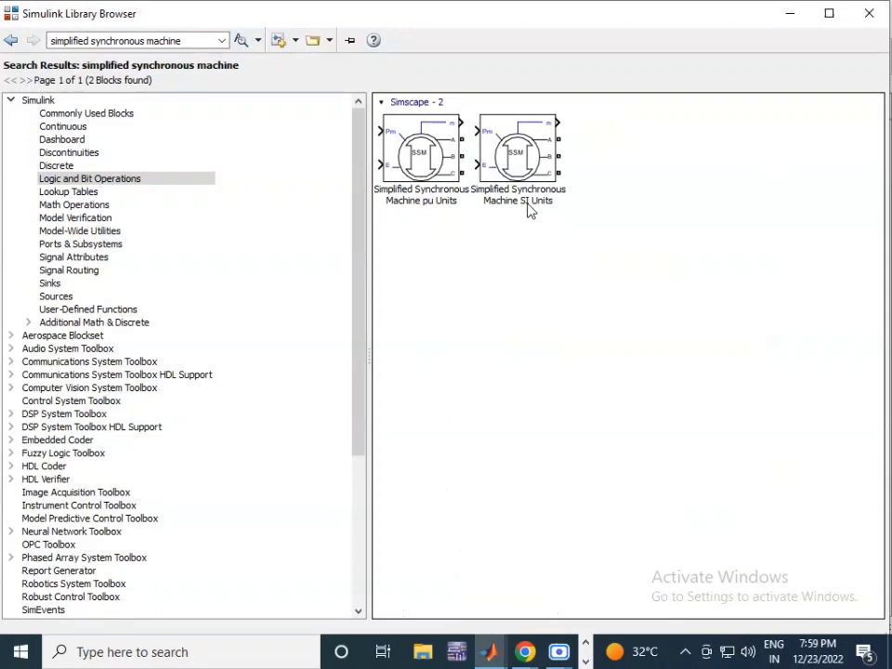
{"action": "left_click", "coordinate": [528, 176]}
{"action": "right_click", "coordinate": [530, 165]}
{"action": "left_click", "coordinate": [558, 173]}
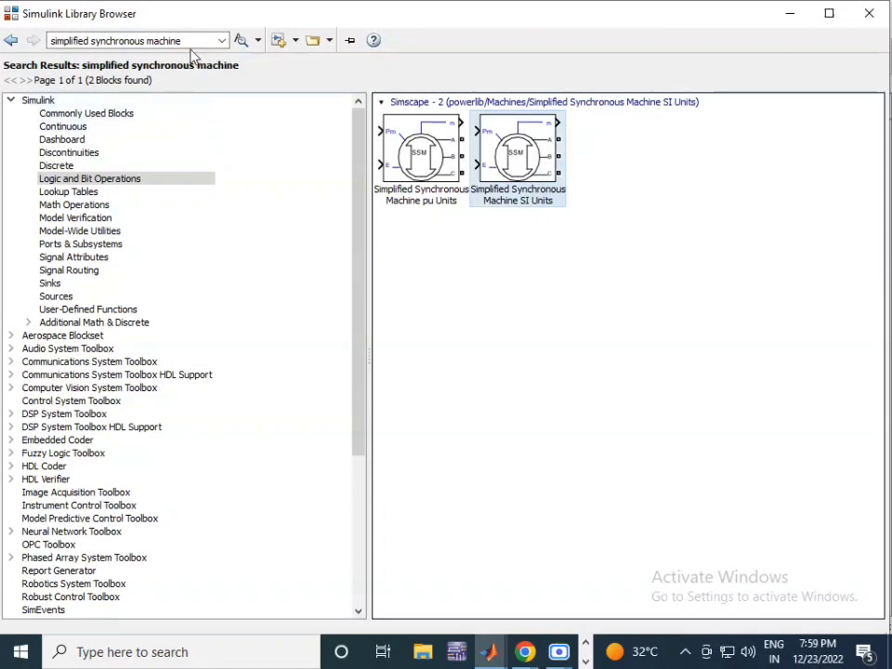
Step: Search the block library for "constant" and add the Constant block from Commonly Used Blocks to the model
{"action": "left_click", "coordinate": [216, 37]}
{"action": "type", "text": "co"}
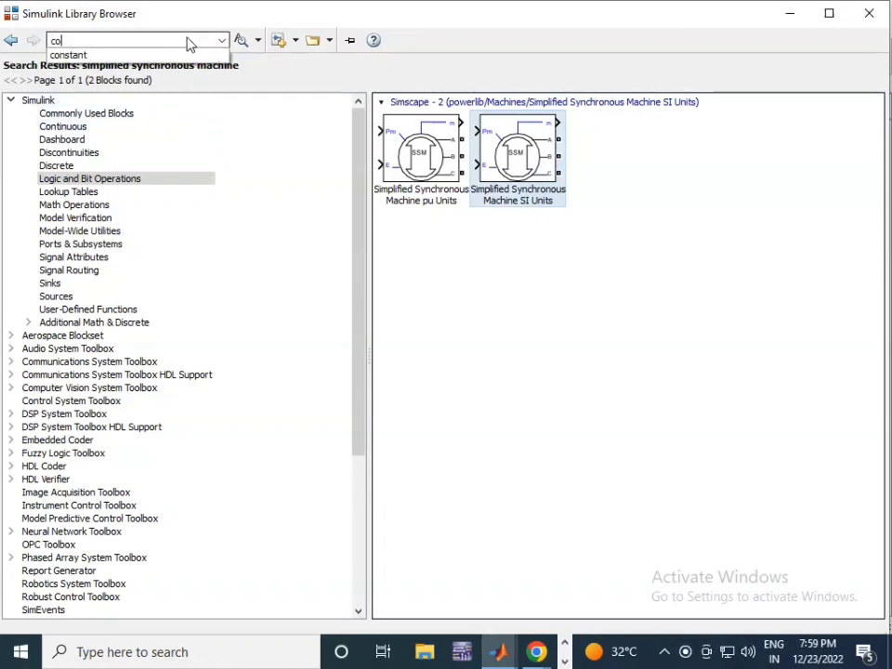
{"action": "type", "text": "nstant"}
{"action": "left_click", "coordinate": [242, 39]}
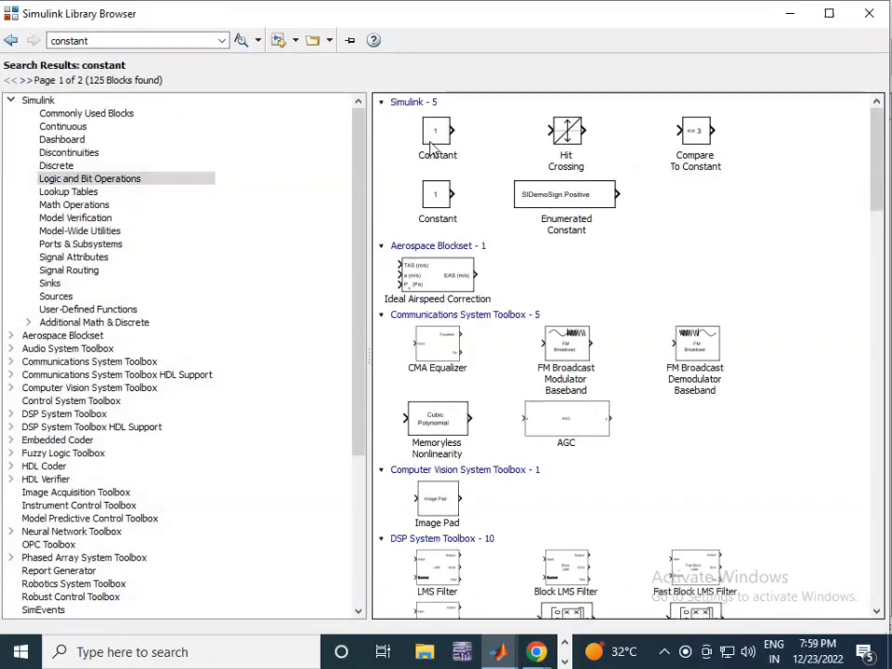
{"action": "right_click", "coordinate": [440, 147]}
{"action": "left_click", "coordinate": [462, 156]}
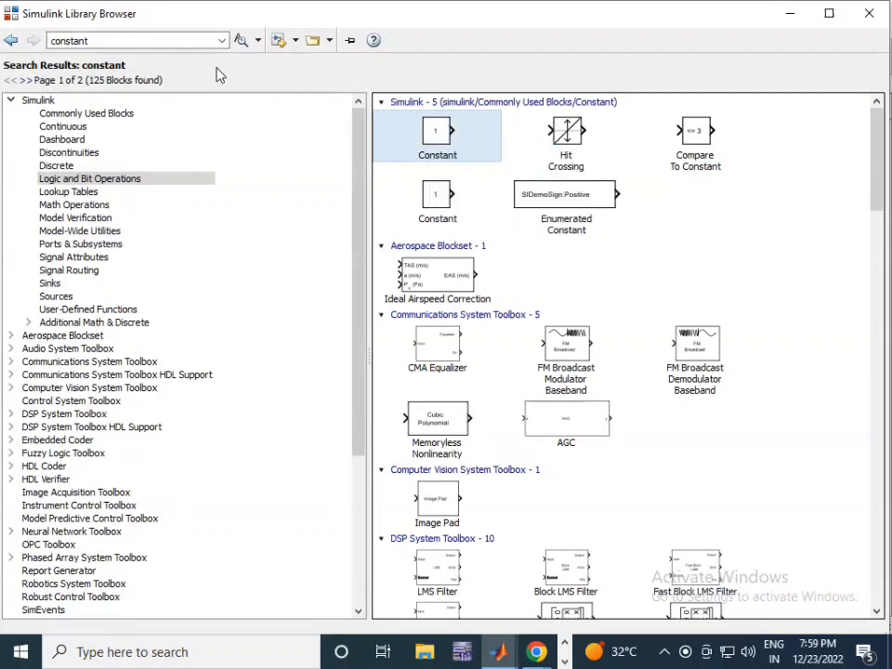
Step: Search the block library for "scope" and add the Scope block from Commonly Used Blocks to the model
{"action": "double_click", "coordinate": [153, 40]}
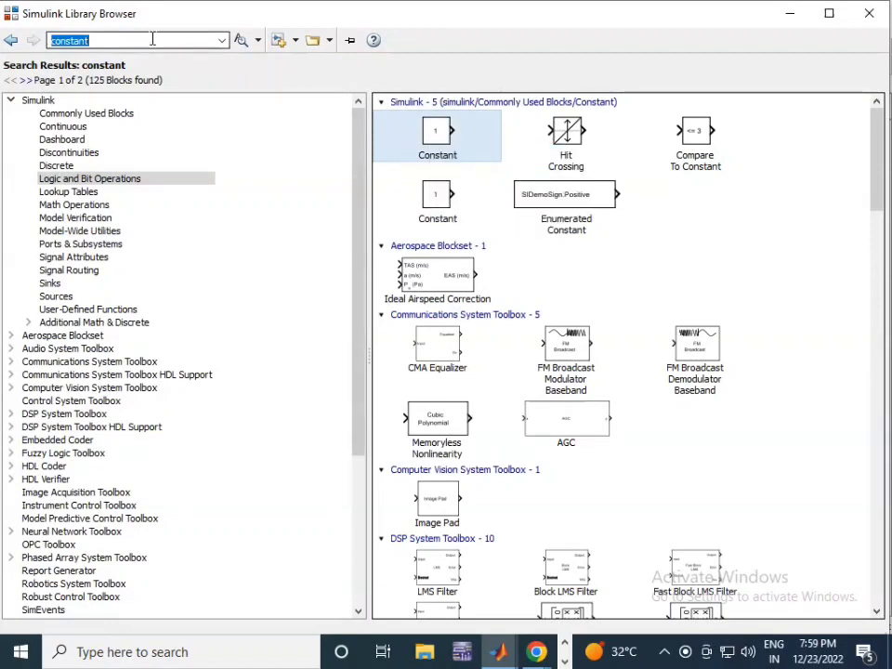
{"action": "type", "text": "scop"}
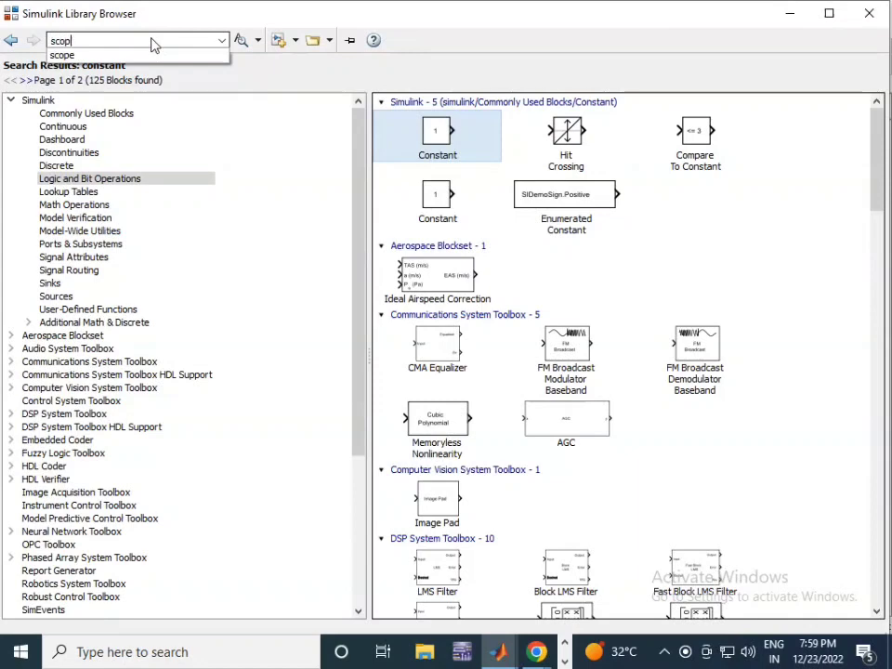
{"action": "type", "text": "e"}
{"action": "left_click", "coordinate": [240, 41]}
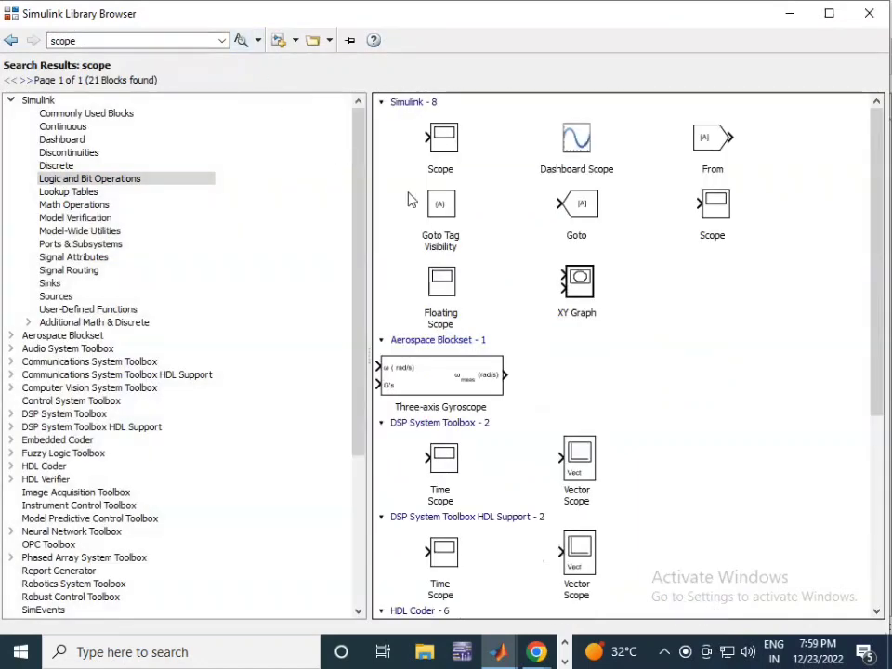
{"action": "left_click", "coordinate": [432, 139]}
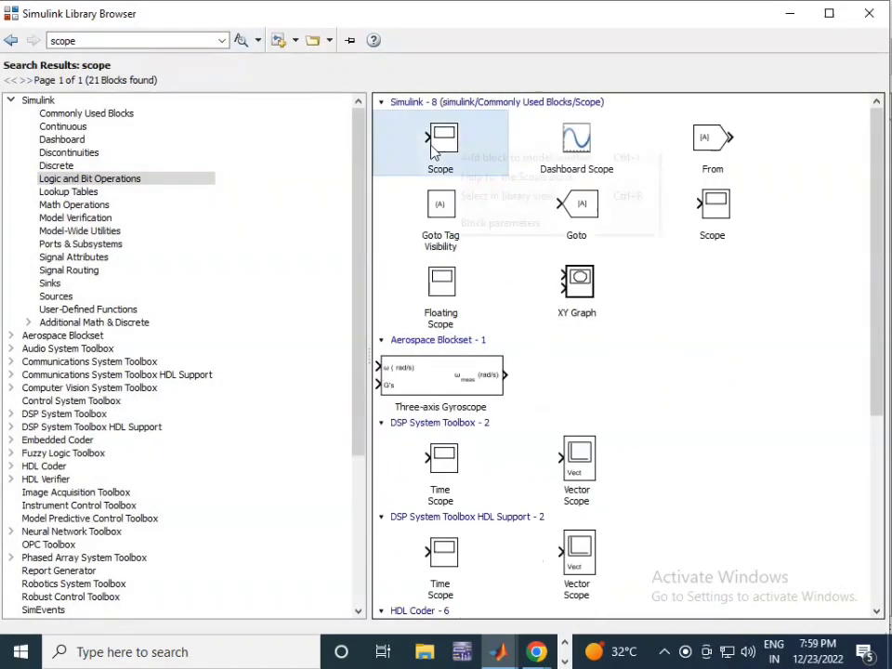
{"action": "right_click", "coordinate": [463, 165]}
{"action": "left_click", "coordinate": [463, 163]}
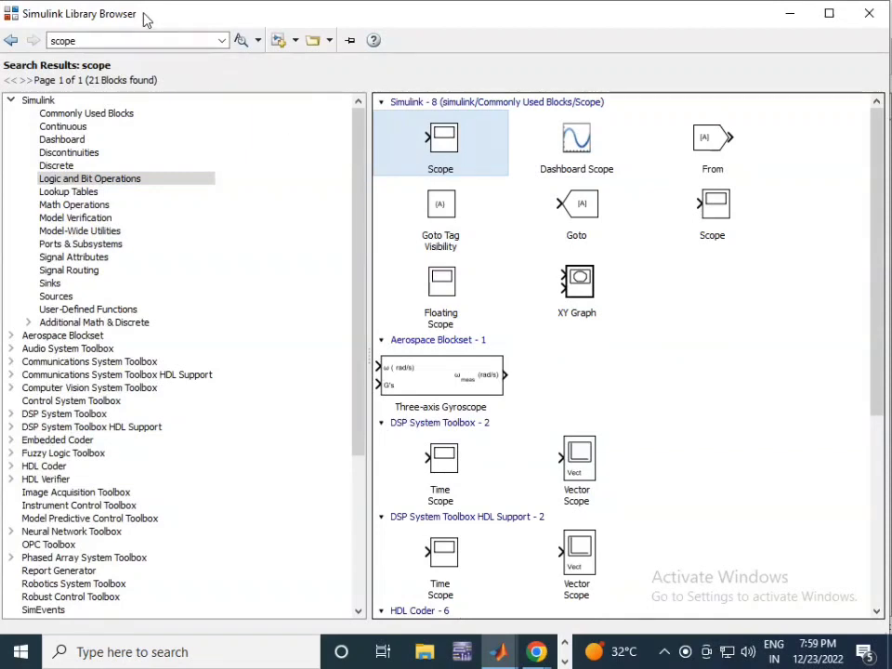
Step: Search the block library for "three-phase breaker" and add the Three-Phase Breaker block to the model
{"action": "double_click", "coordinate": [127, 40]}
{"action": "type", "text": "three"}
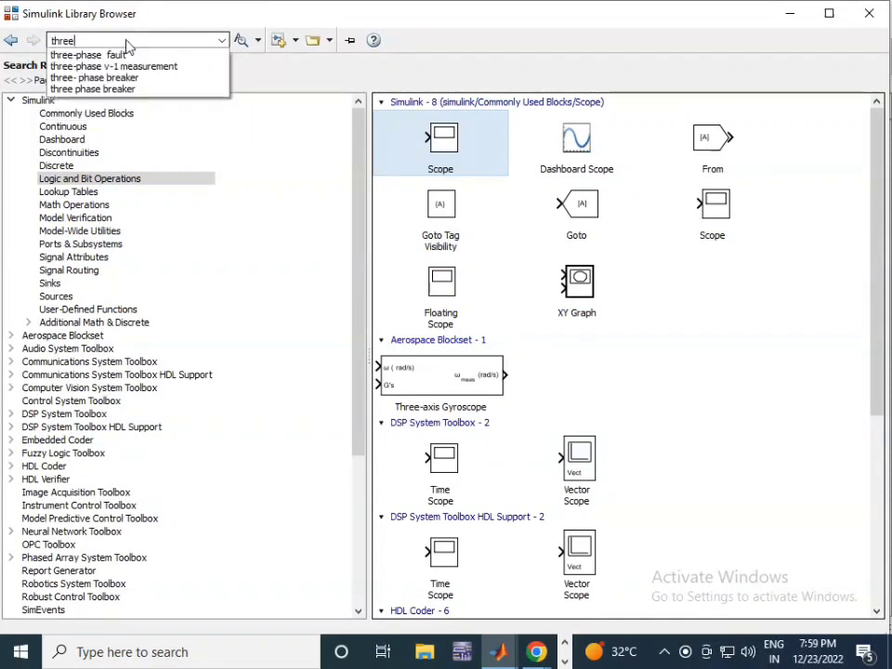
{"action": "type", "text": "-p"}
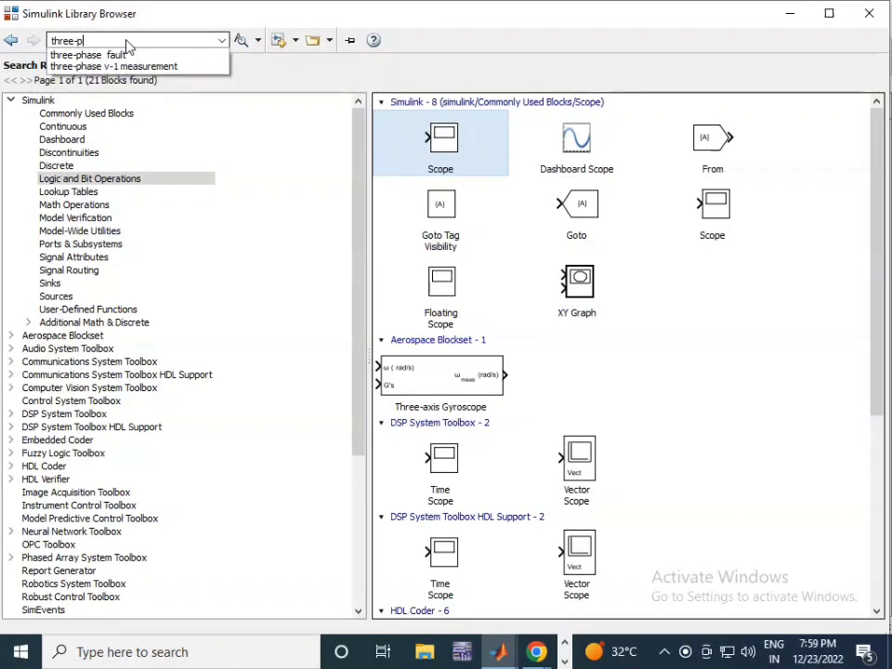
{"action": "type", "text": "hase breaker"}
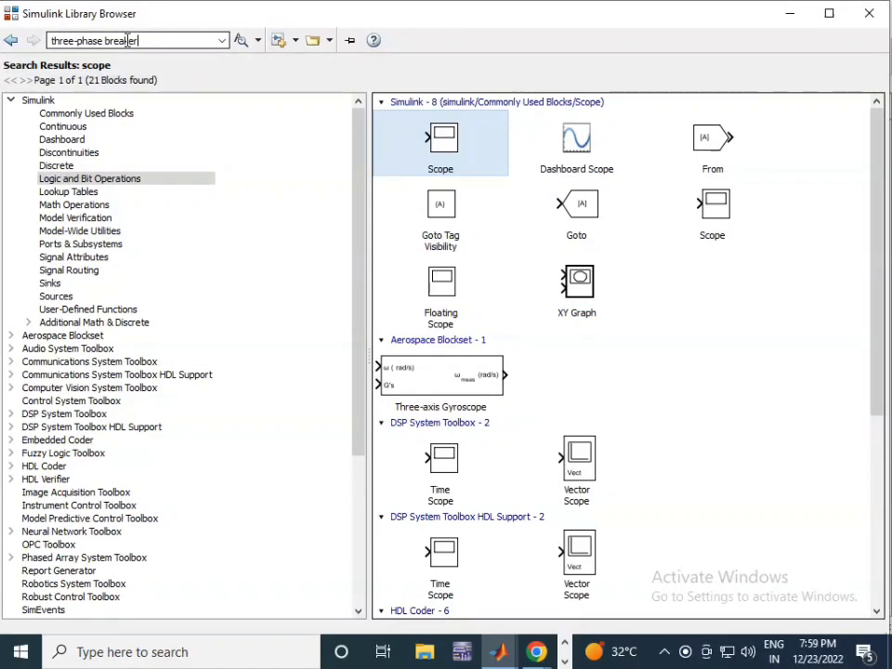
{"action": "key", "text": "Return"}
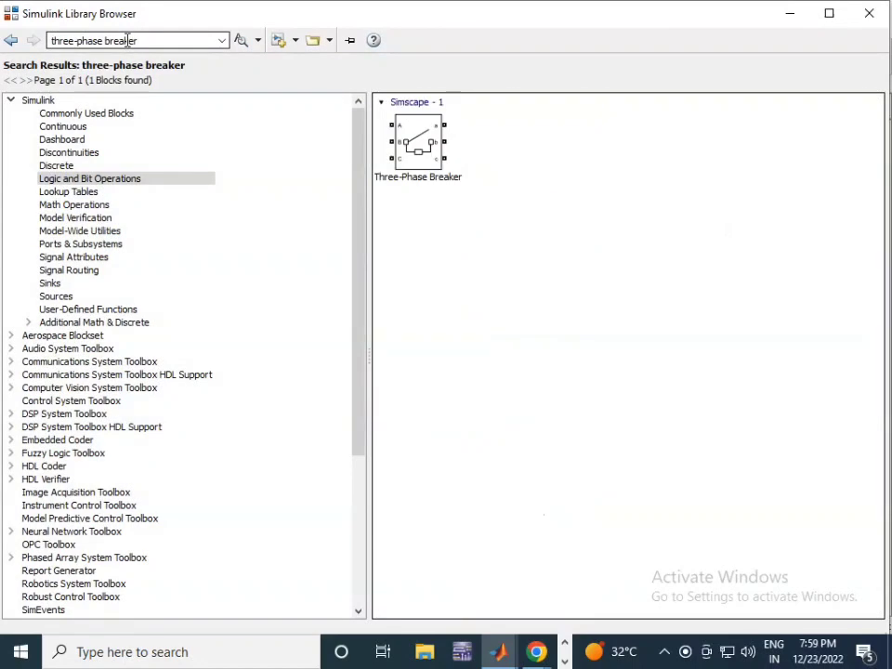
{"action": "left_click", "coordinate": [429, 176]}
{"action": "right_click", "coordinate": [424, 171]}
{"action": "left_click", "coordinate": [488, 179]}
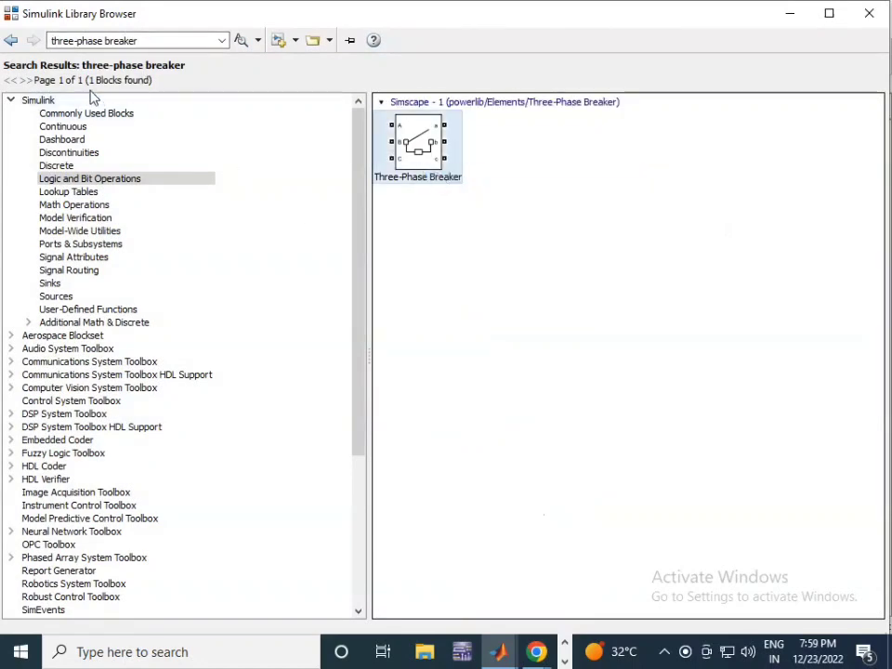
Step: Search the block library for "three-phase v-i measurement" and add the Three-Phase V-I Measurement block to the model
{"action": "left_click", "coordinate": [142, 41]}
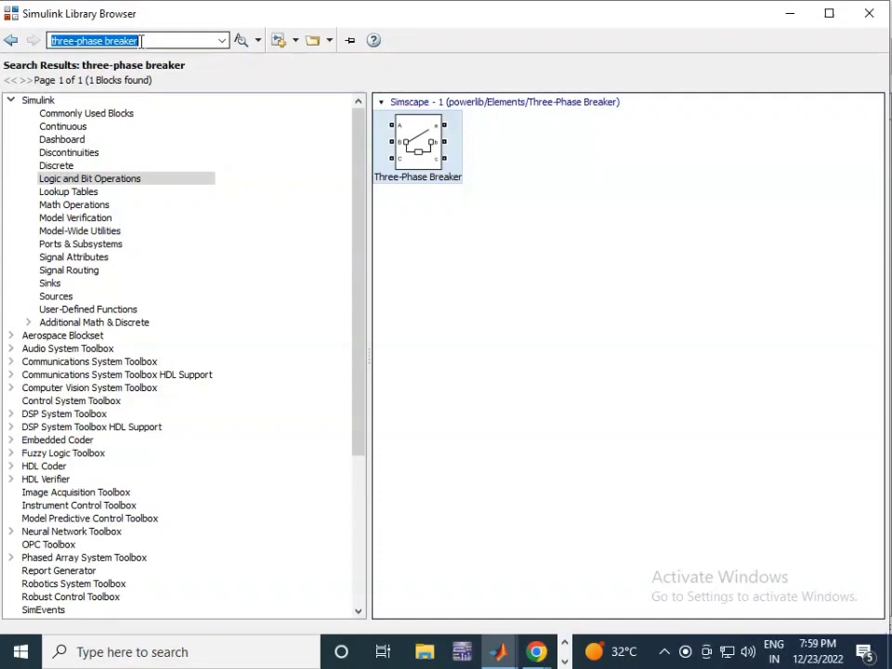
{"action": "type", "text": "t"}
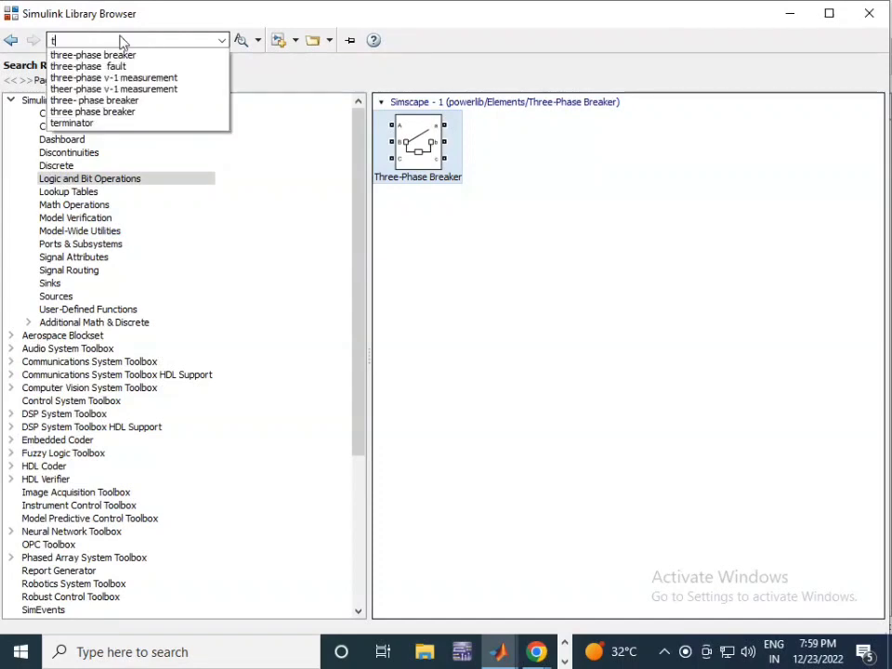
{"action": "left_click", "coordinate": [130, 78]}
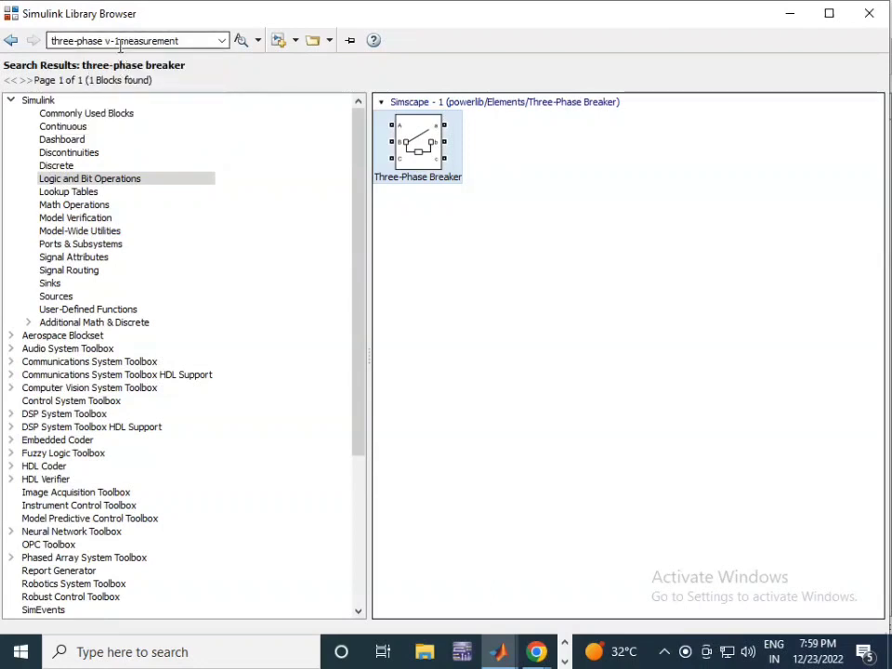
{"action": "left_click", "coordinate": [115, 40]}
{"action": "left_click", "coordinate": [118, 40]}
{"action": "key", "text": "BackSpace"}
{"action": "type", "text": "i"}
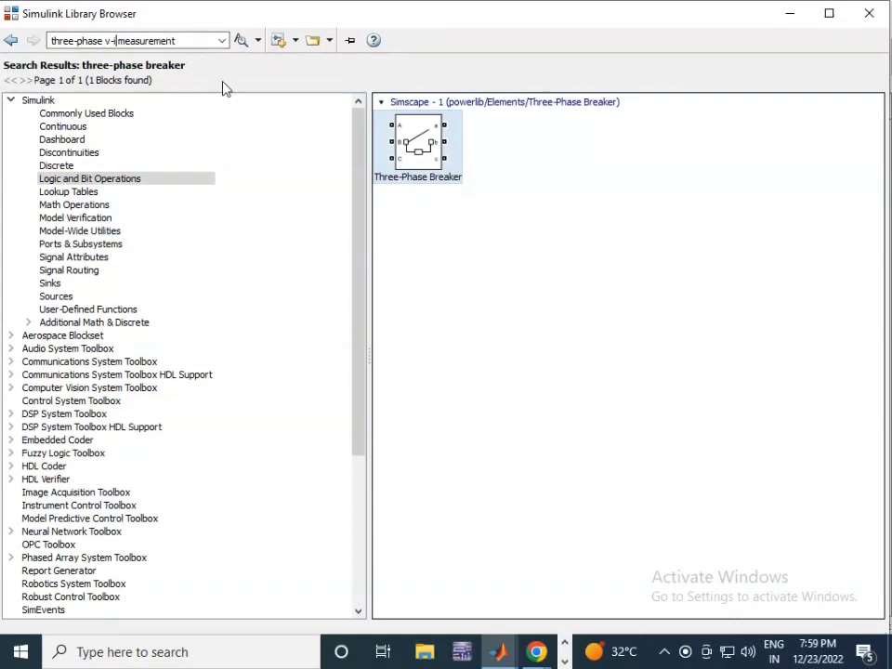
{"action": "left_click", "coordinate": [243, 41]}
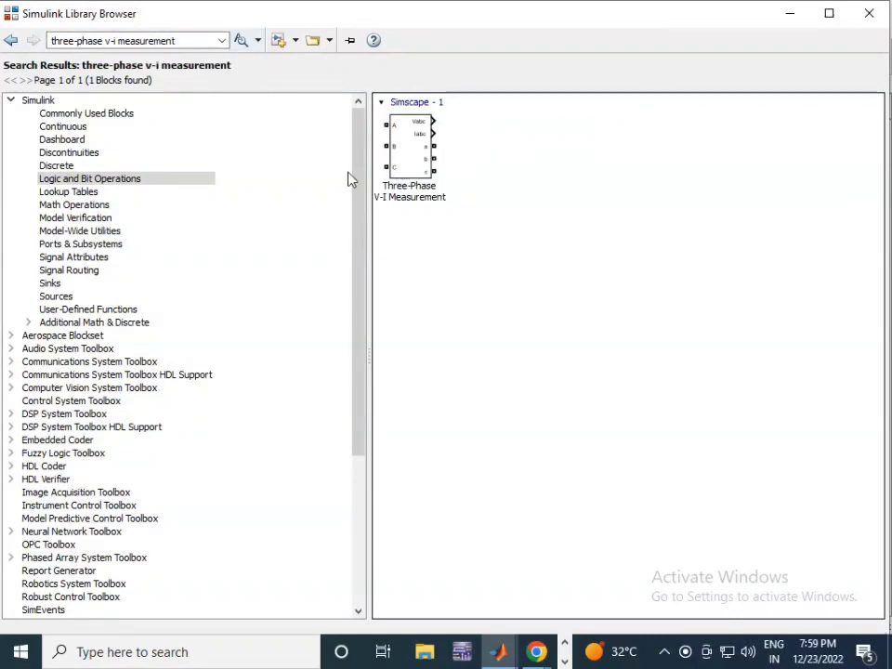
{"action": "left_click", "coordinate": [398, 174]}
{"action": "right_click", "coordinate": [409, 175]}
{"action": "left_click", "coordinate": [441, 183]}
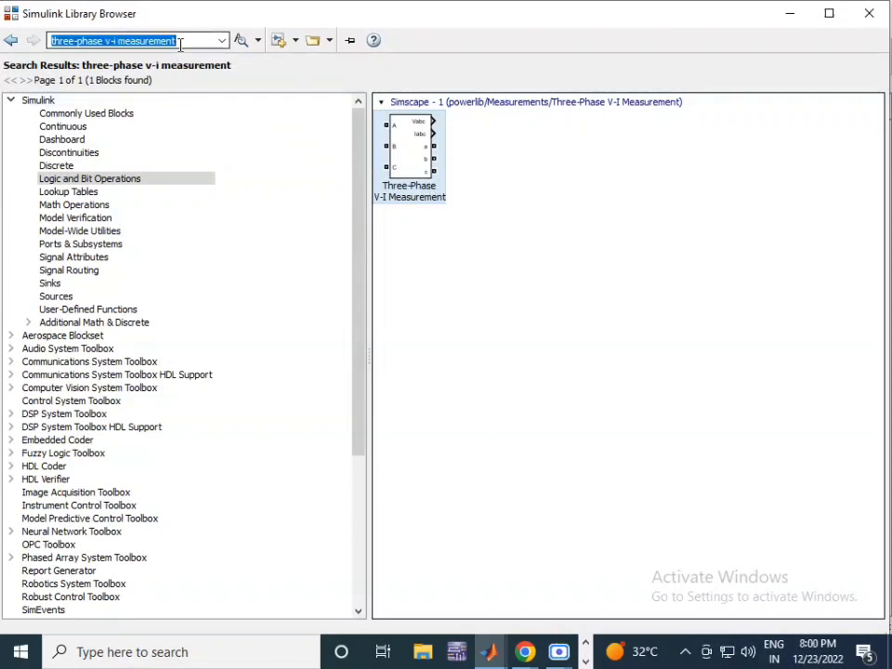
Step: Search the block library for "three-phase series rlc load" and add the Three-Phase Series RLC Load block to the model
{"action": "type", "text": "three"}
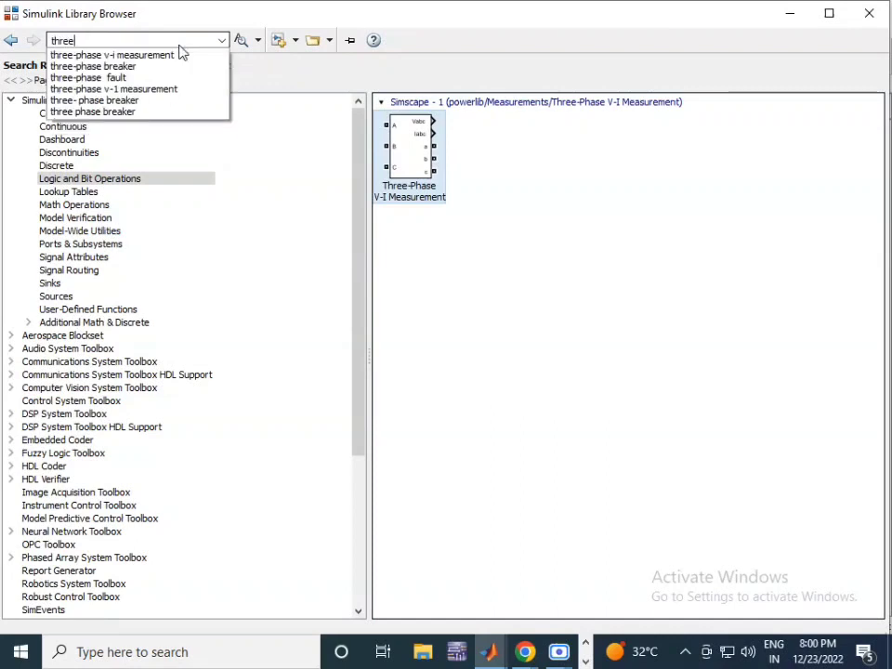
{"action": "type", "text": " pha"}
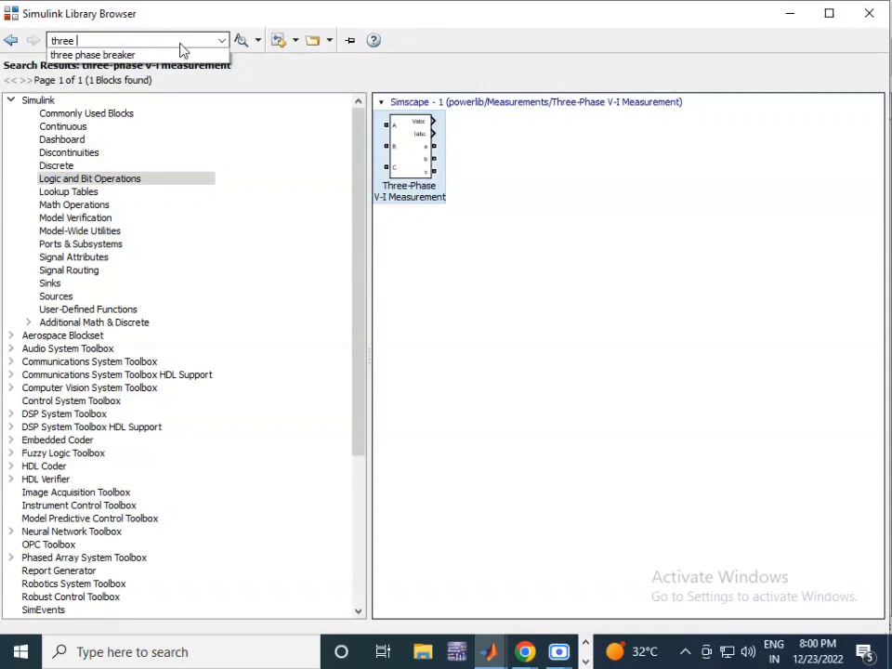
{"action": "key", "text": "BackSpace"}
{"action": "type", "text": "-p"}
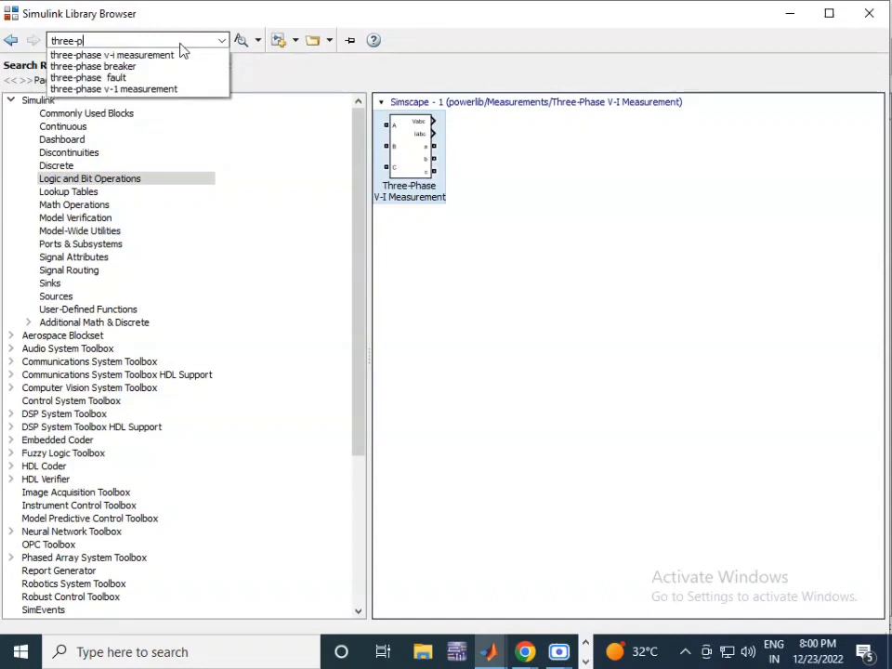
{"action": "type", "text": "hase series"}
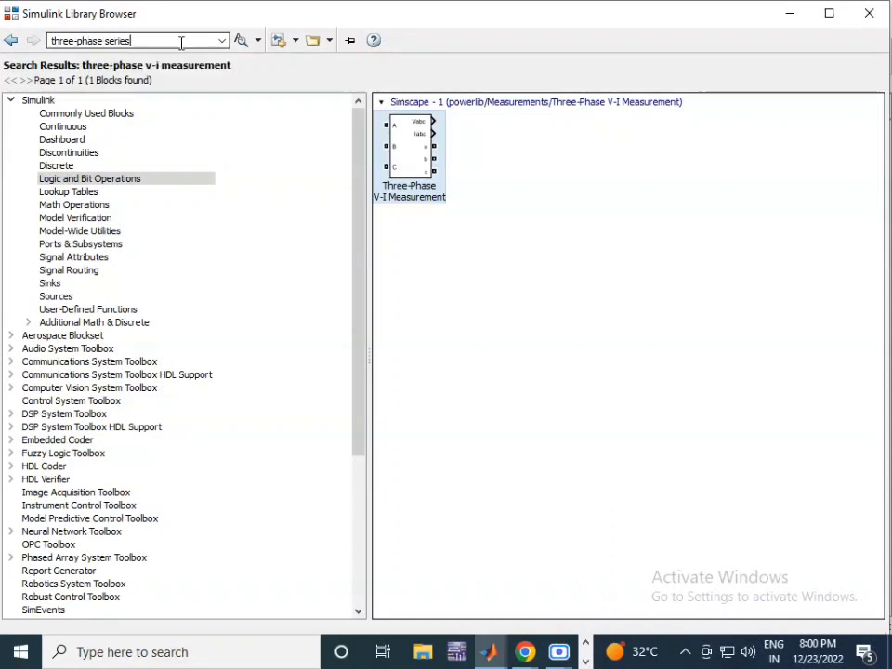
{"action": "type", "text": " rlc l"}
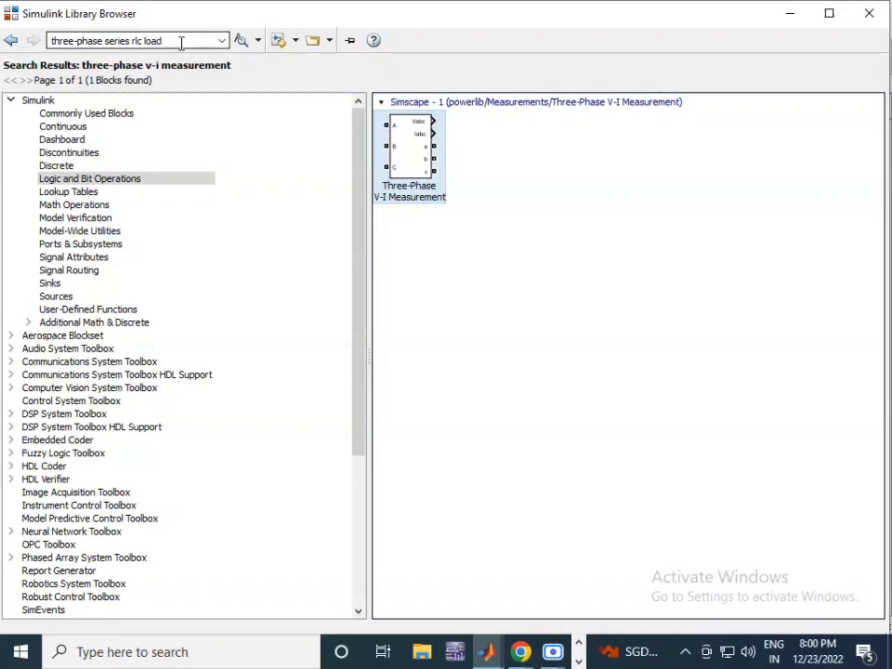
{"action": "type", "text": "oad"}
{"action": "left_click", "coordinate": [242, 40]}
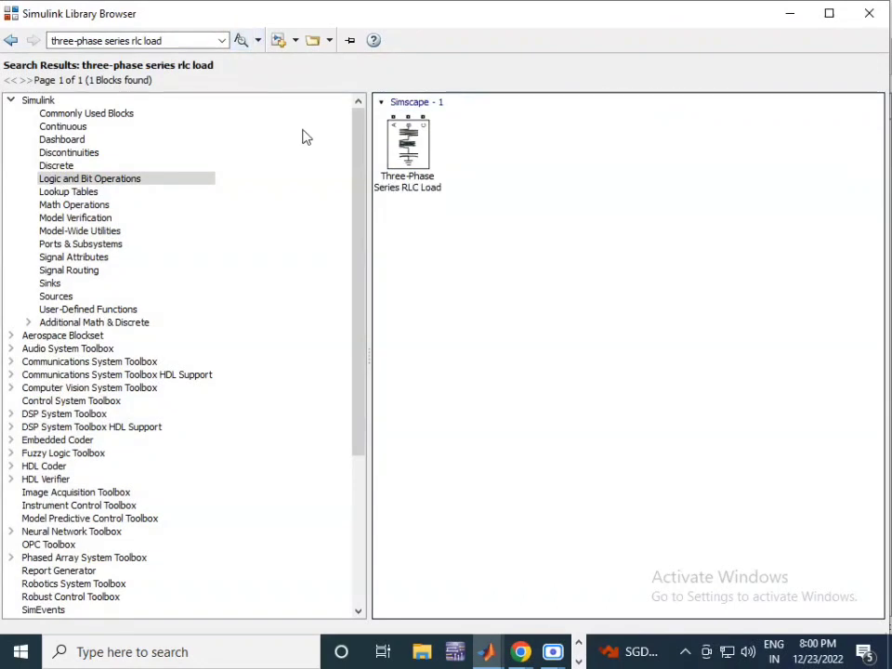
{"action": "left_click", "coordinate": [408, 159]}
{"action": "right_click", "coordinate": [408, 159]}
{"action": "left_click", "coordinate": [461, 169]}
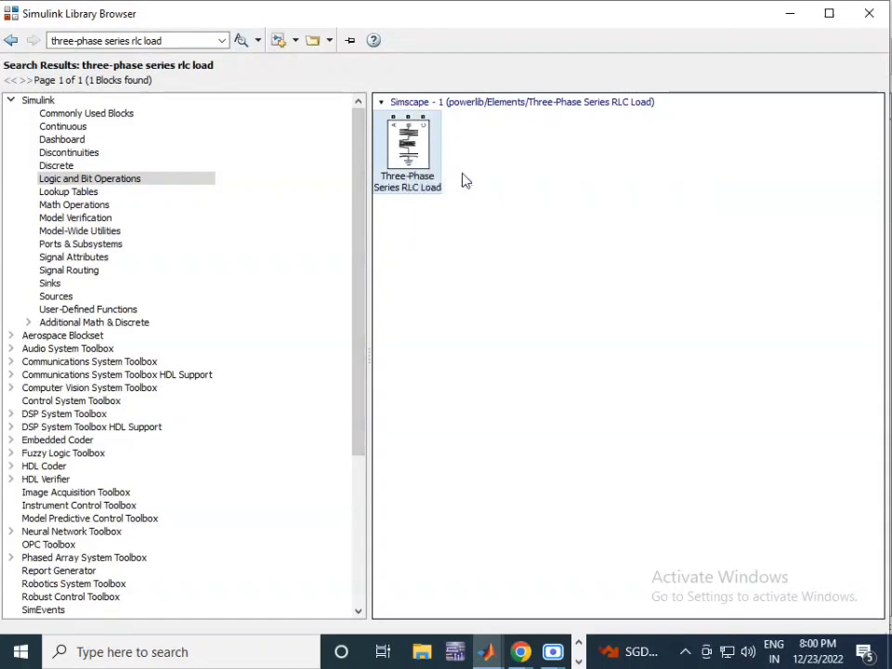
Step: Search the block library for "stair generator" and add the Stair Generator block to the model
{"action": "left_click", "coordinate": [179, 42]}
{"action": "type", "text": "st"}
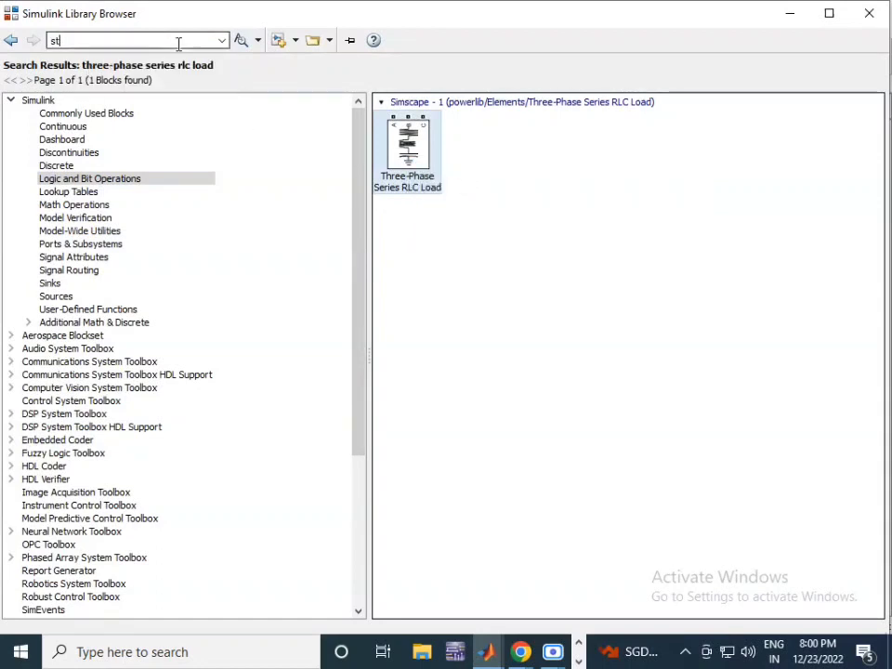
{"action": "type", "text": "air generator"}
{"action": "left_click", "coordinate": [241, 40]}
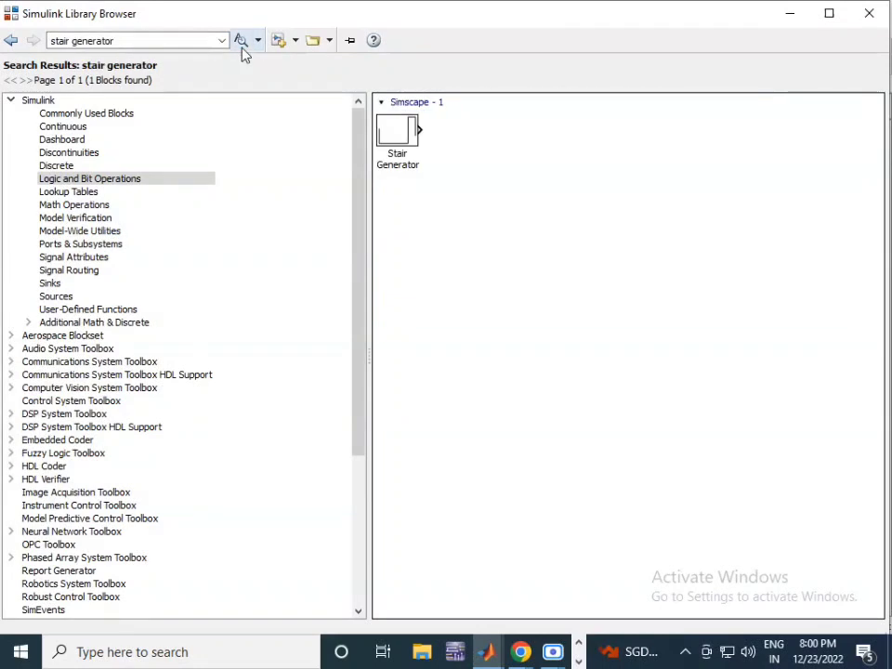
{"action": "right_click", "coordinate": [397, 137]}
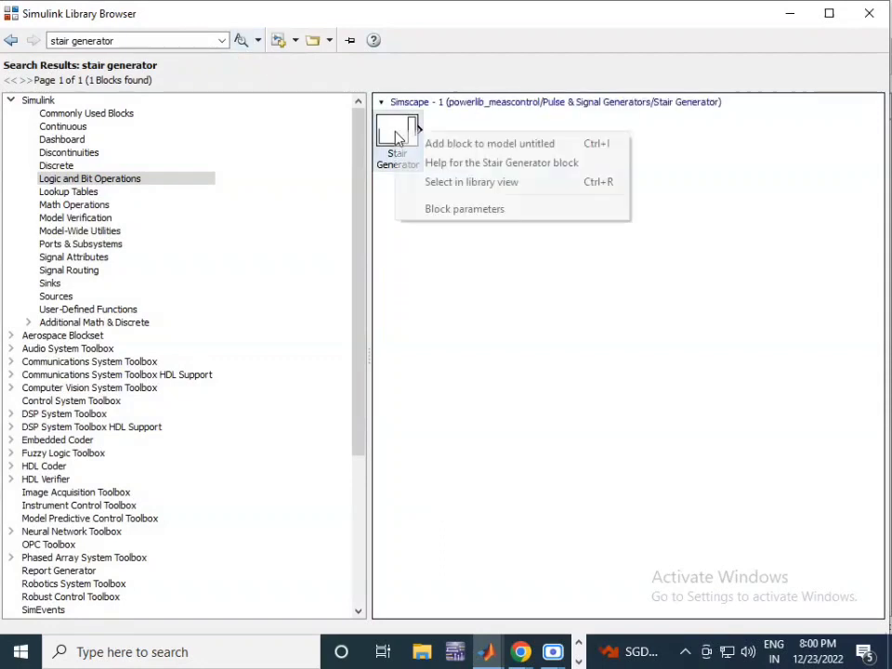
{"action": "left_click", "coordinate": [448, 146]}
Step: Search the block library for "three-phase fault" and add the Three-Phase Fault block to the model
{"action": "left_click", "coordinate": [115, 39]}
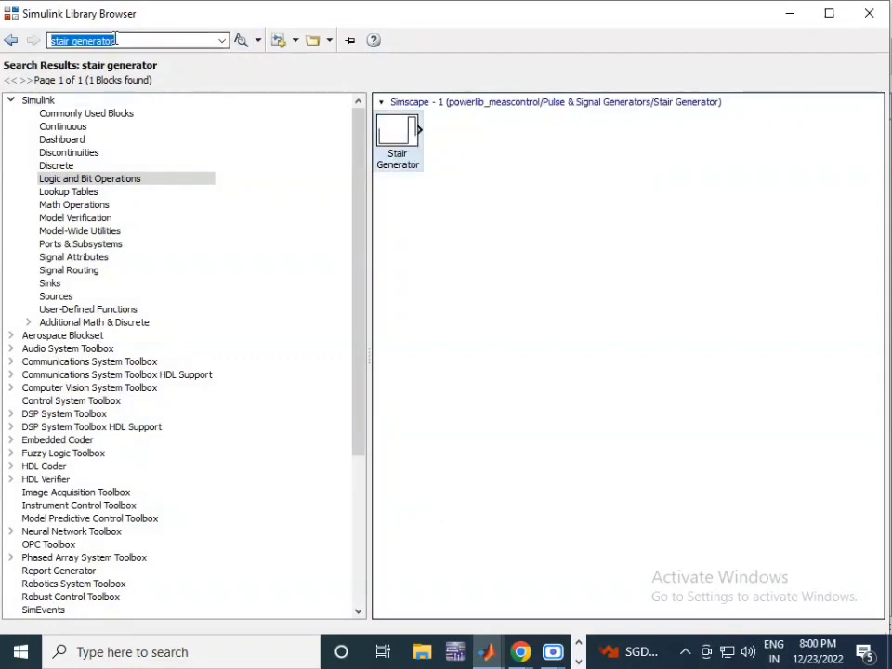
{"action": "type", "text": "three"}
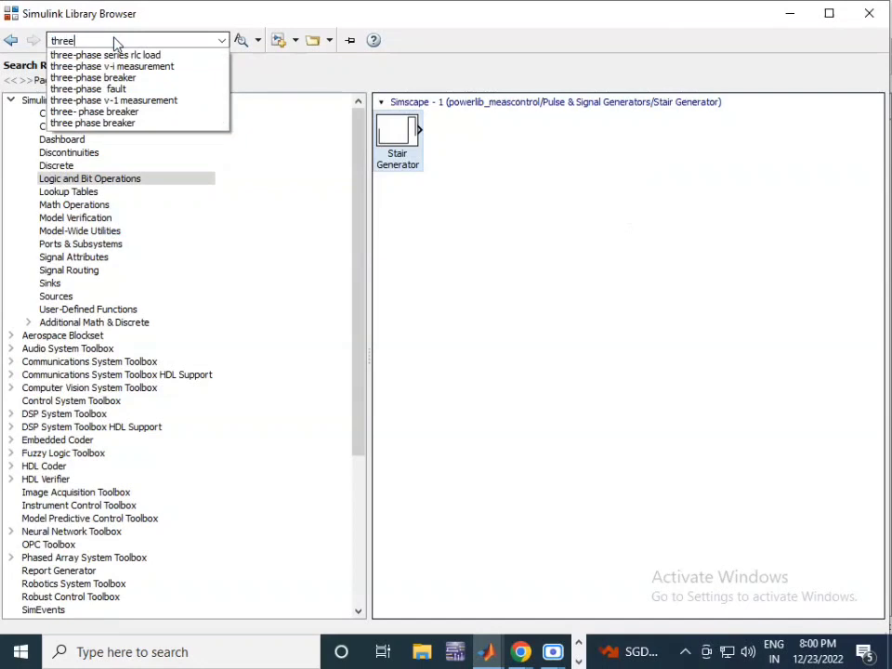
{"action": "type", "text": "-phas"}
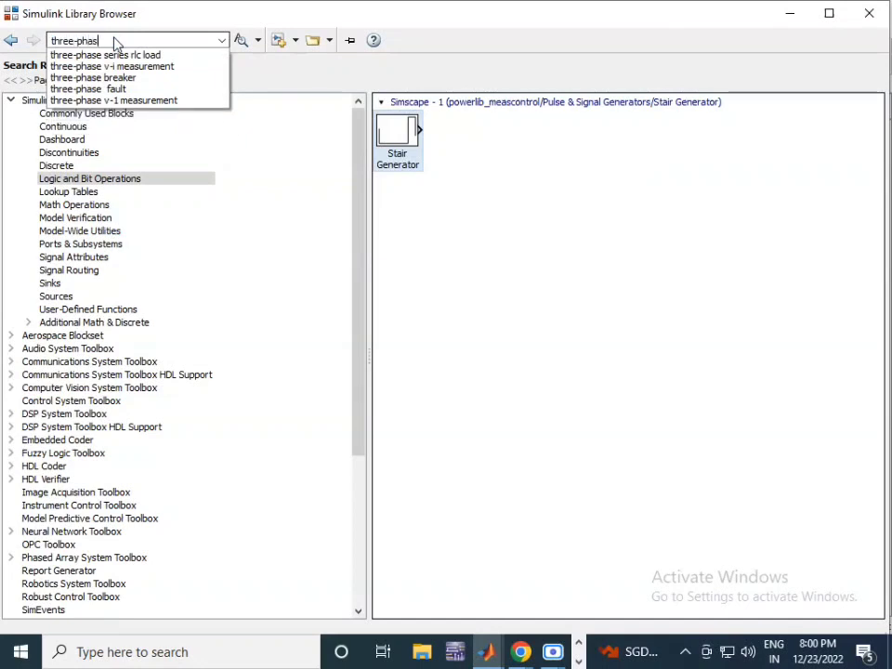
{"action": "type", "text": "e fault"}
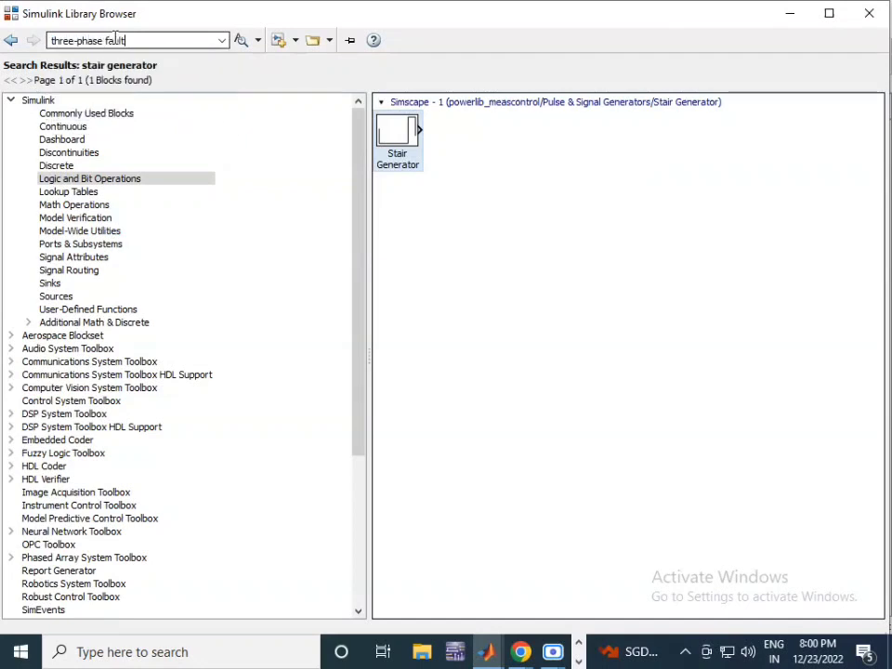
{"action": "key", "text": "Return"}
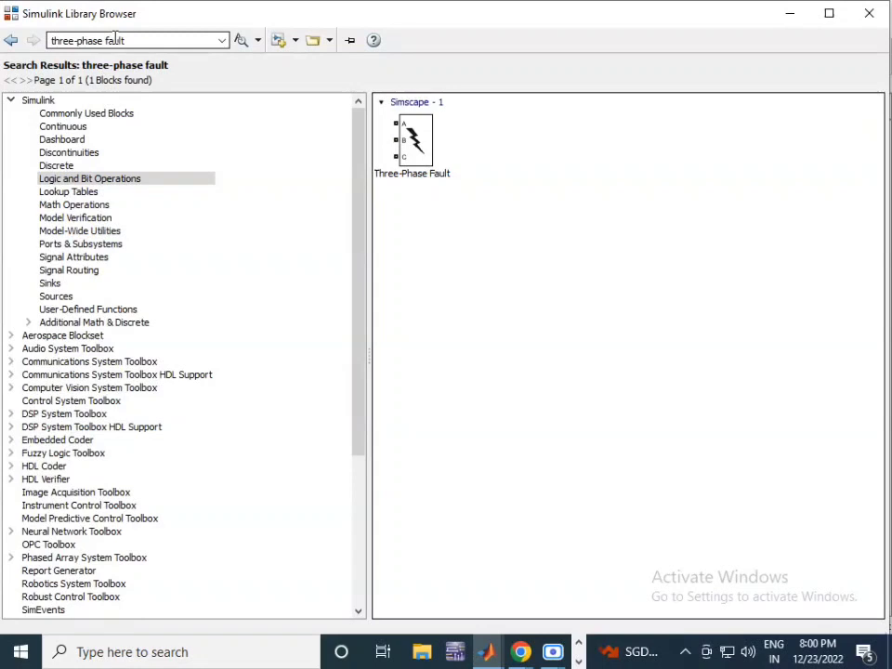
{"action": "left_click", "coordinate": [412, 135]}
{"action": "right_click", "coordinate": [412, 131]}
{"action": "left_click", "coordinate": [437, 138]}
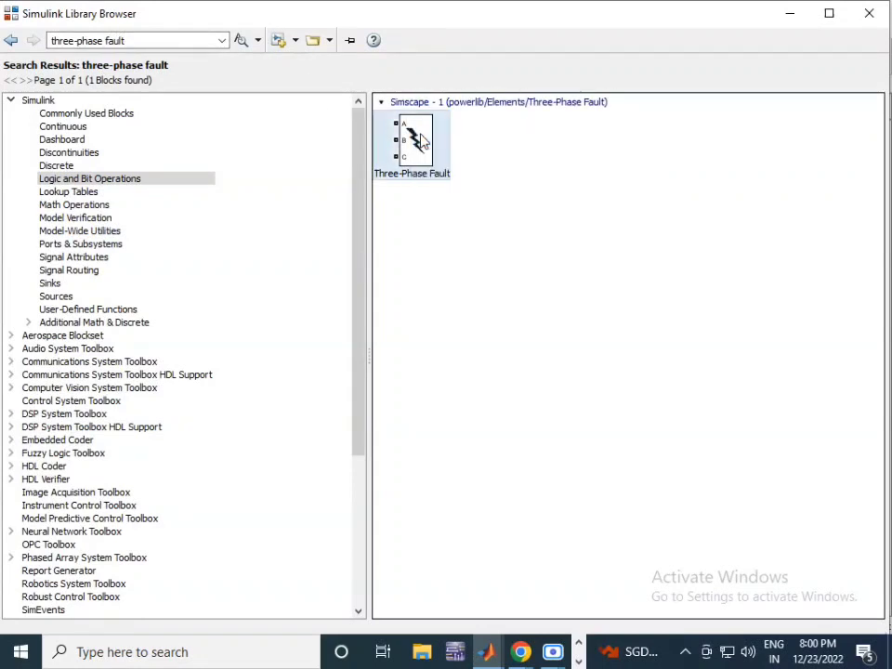
Step: Search the block library for "powergui" and add the powergui block to the model
{"action": "left_click", "coordinate": [156, 40]}
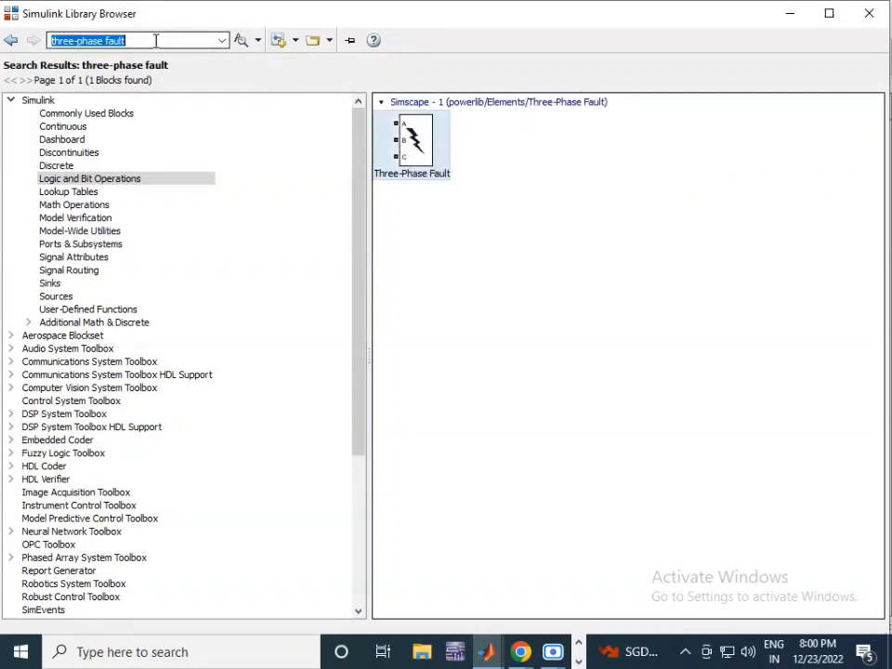
{"action": "type", "text": "p"}
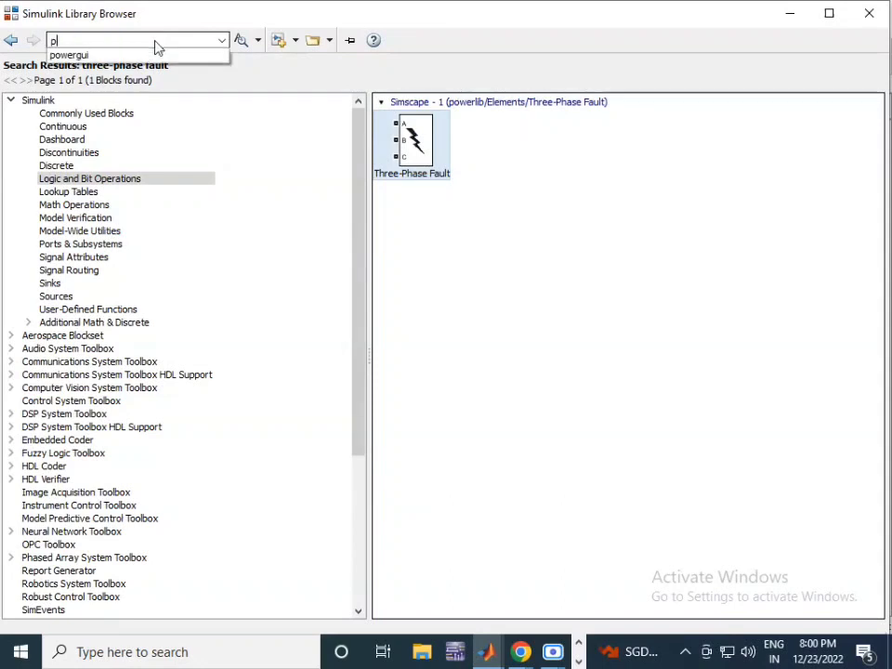
{"action": "type", "text": "owergui"}
{"action": "left_click", "coordinate": [155, 42]}
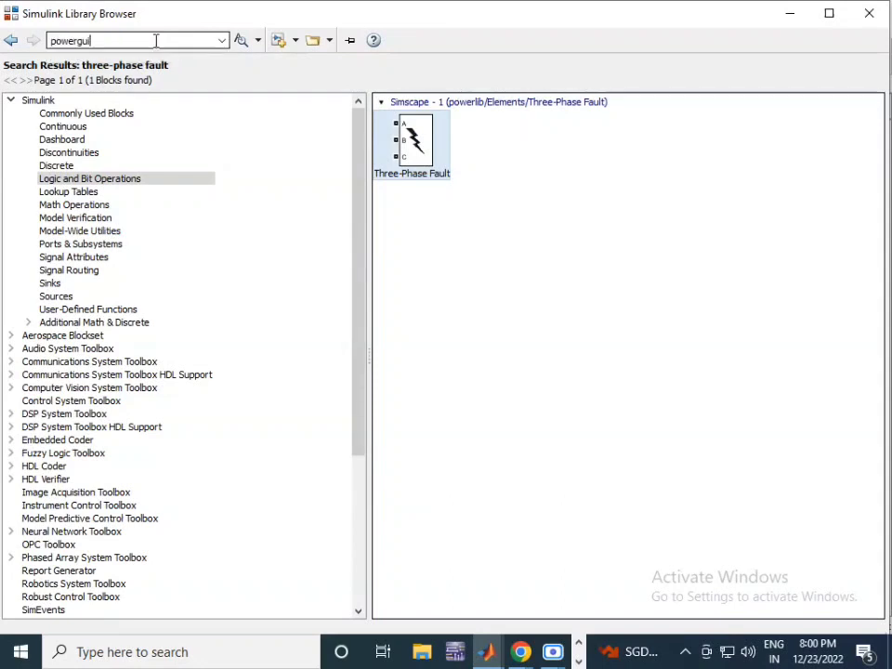
{"action": "left_click", "coordinate": [241, 42]}
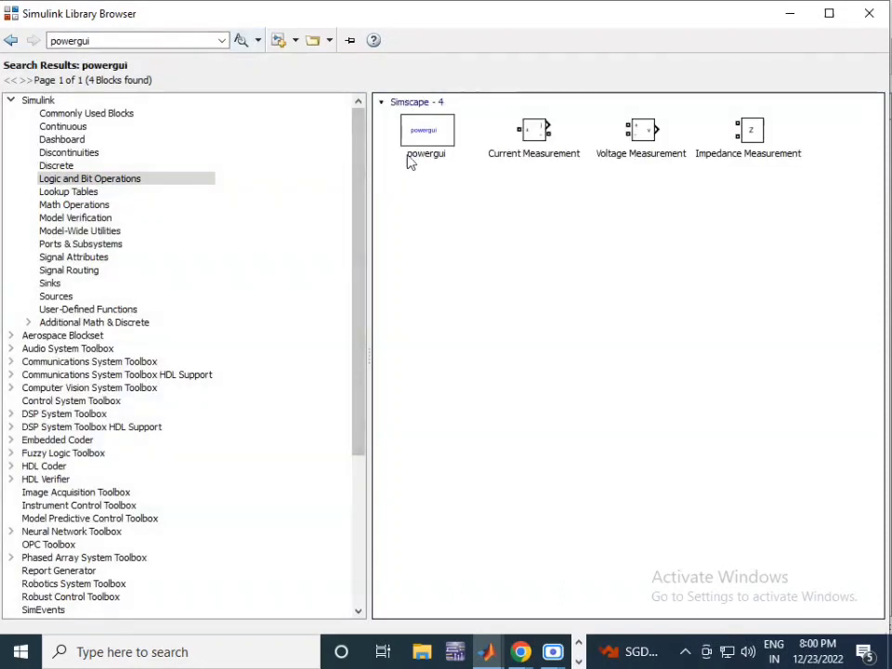
{"action": "left_click", "coordinate": [414, 149]}
{"action": "right_click", "coordinate": [411, 145]}
{"action": "key", "text": "Escape"}
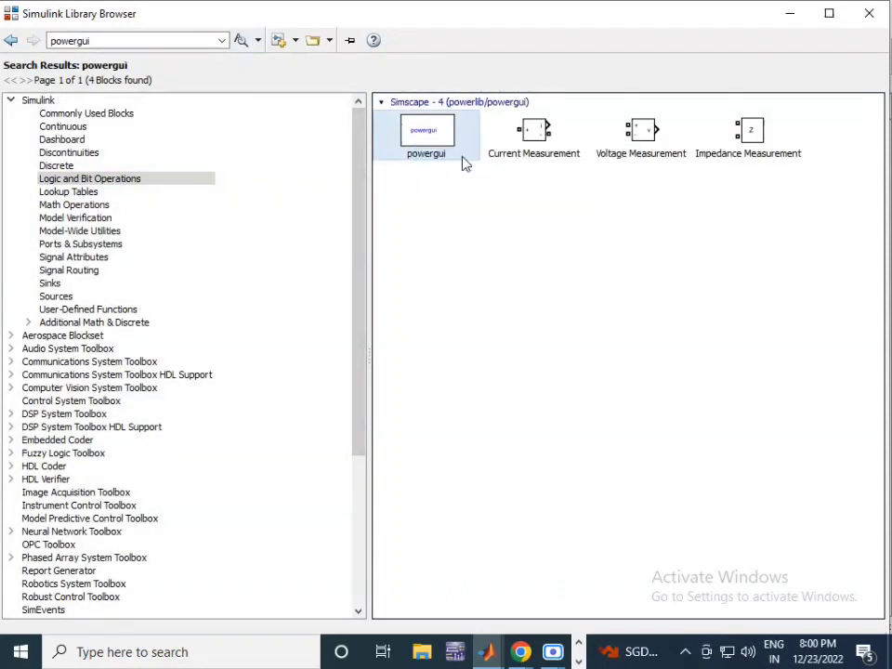
Step: In the model, move powergui to the canvas's upper-left area and place the Stair Generator and Three-Phase Fault side by side below the stacked blocks
{"action": "left_click", "coordinate": [790, 13]}
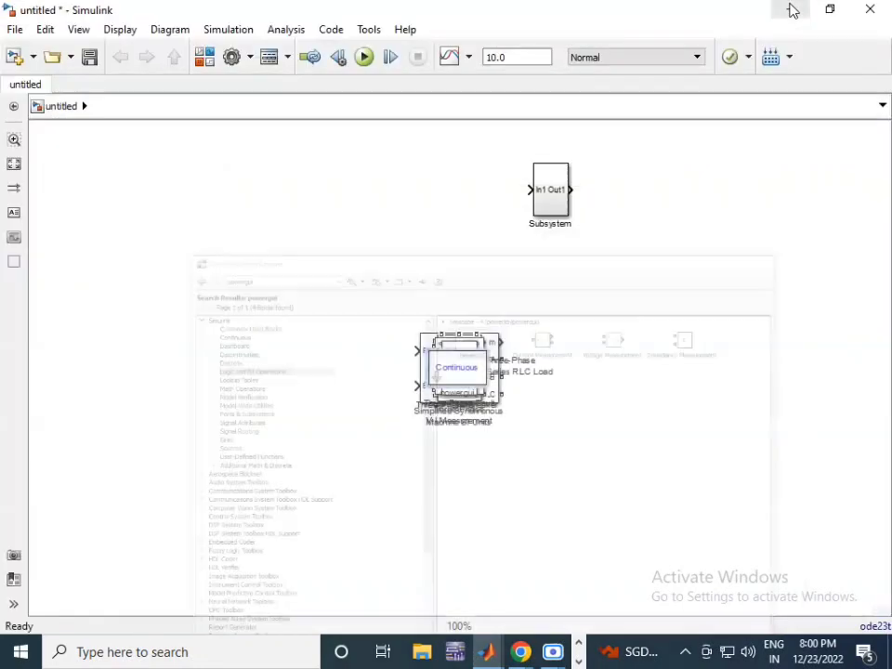
{"action": "left_click_drag", "start_coordinate": [457, 370], "coordinate": [187, 170]}
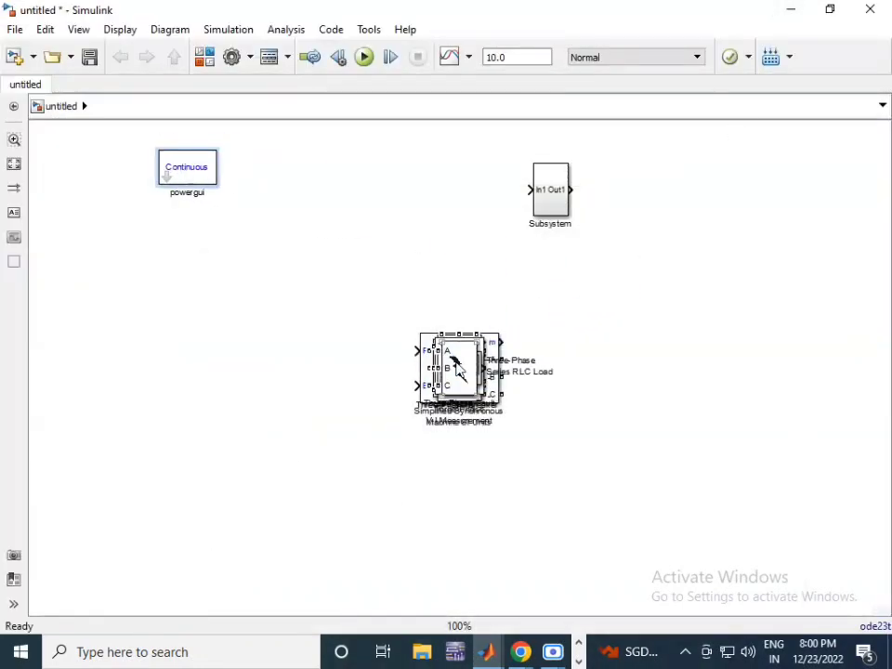
{"action": "left_click_drag", "start_coordinate": [454, 364], "coordinate": [397, 548]}
{"action": "left_click_drag", "start_coordinate": [518, 507], "coordinate": [512, 570]}
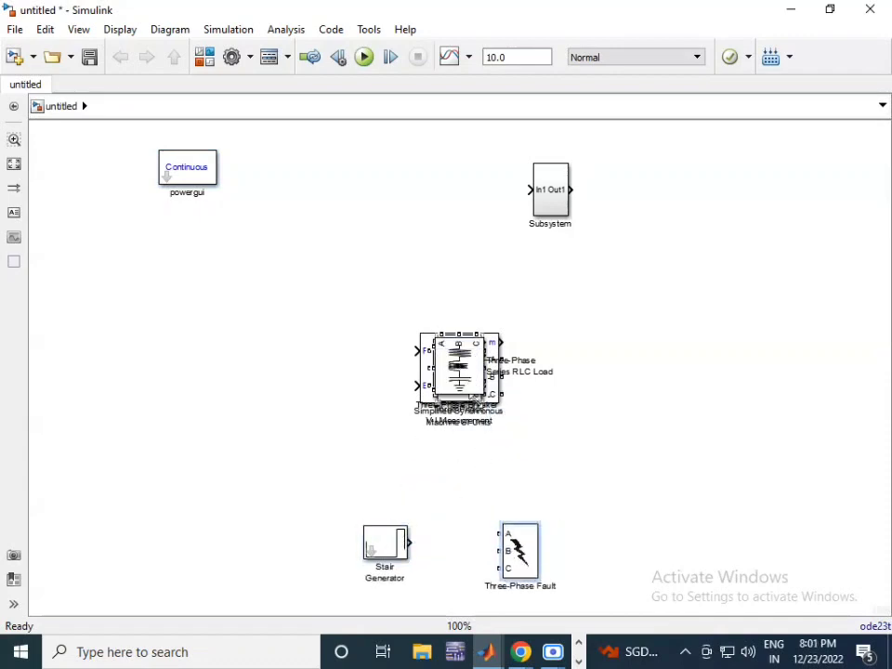
Step: Unstack the RLC Load, V-I Measurement and Three-Phase Breaker to the right of the synchronous machine, and place the Scope beside the Subsystem
{"action": "left_click_drag", "start_coordinate": [466, 367], "coordinate": [727, 367]}
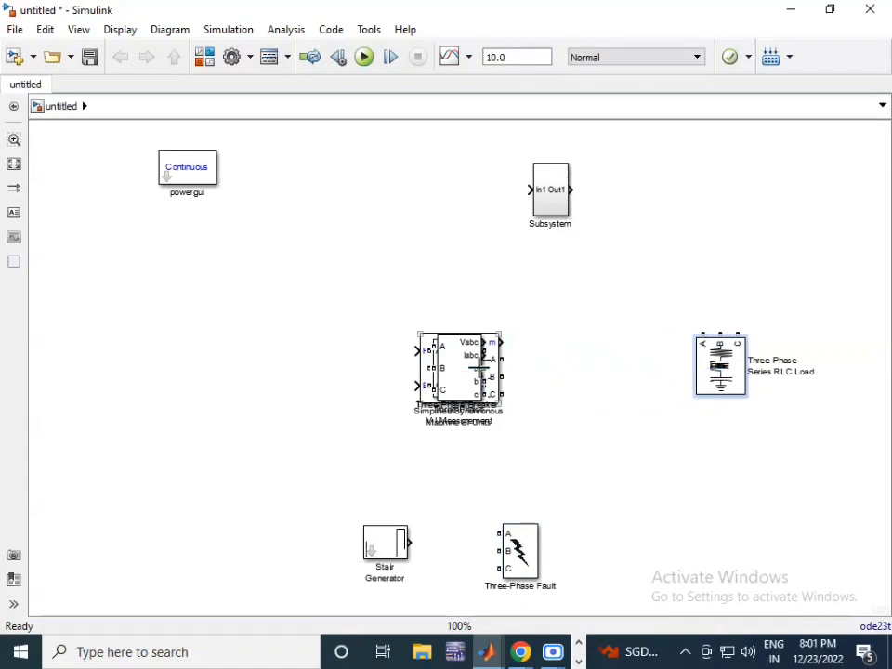
{"action": "left_click_drag", "start_coordinate": [465, 375], "coordinate": [642, 375]}
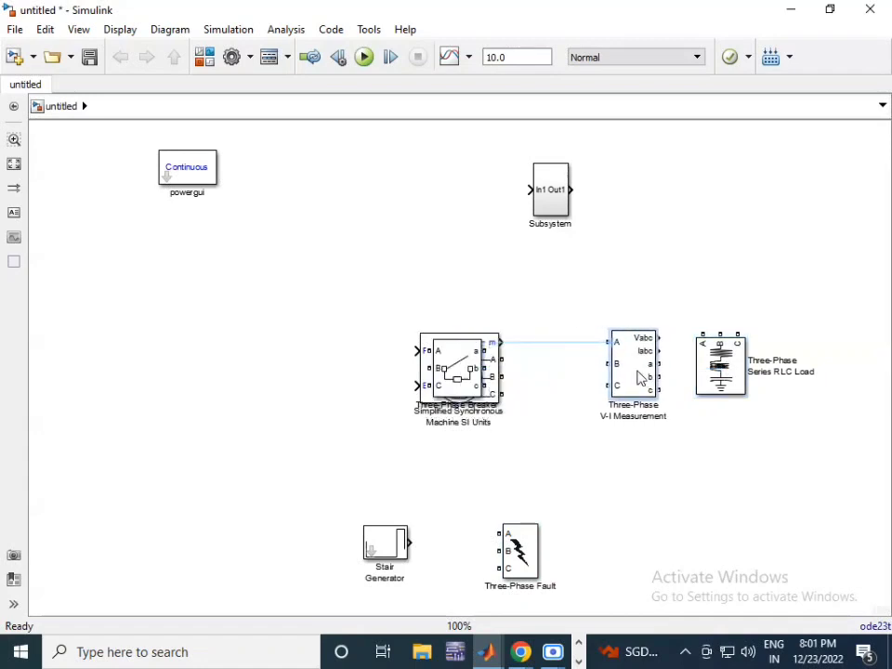
{"action": "left_click_drag", "start_coordinate": [459, 377], "coordinate": [550, 418]}
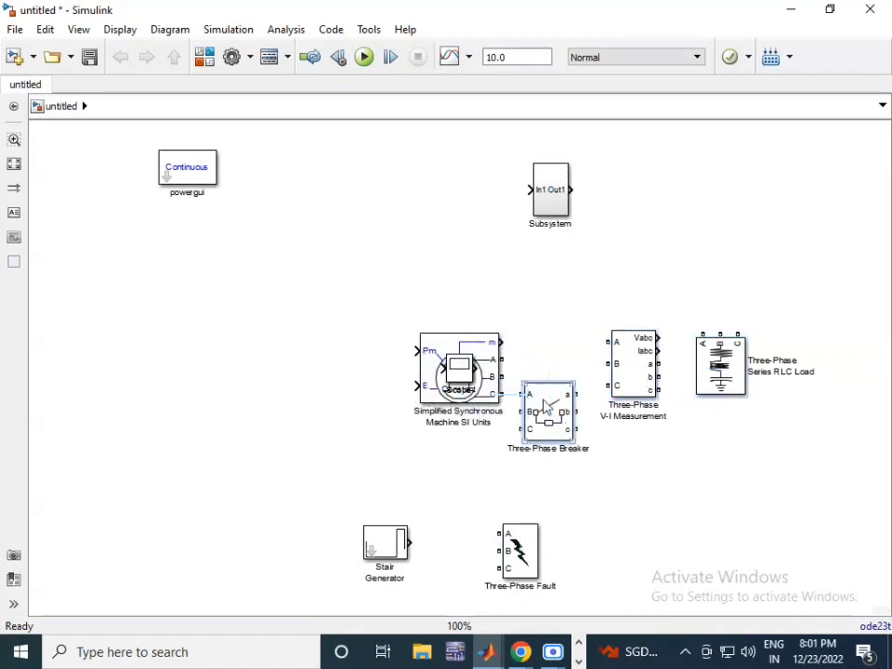
{"action": "left_click_drag", "start_coordinate": [459, 374], "coordinate": [417, 188]}
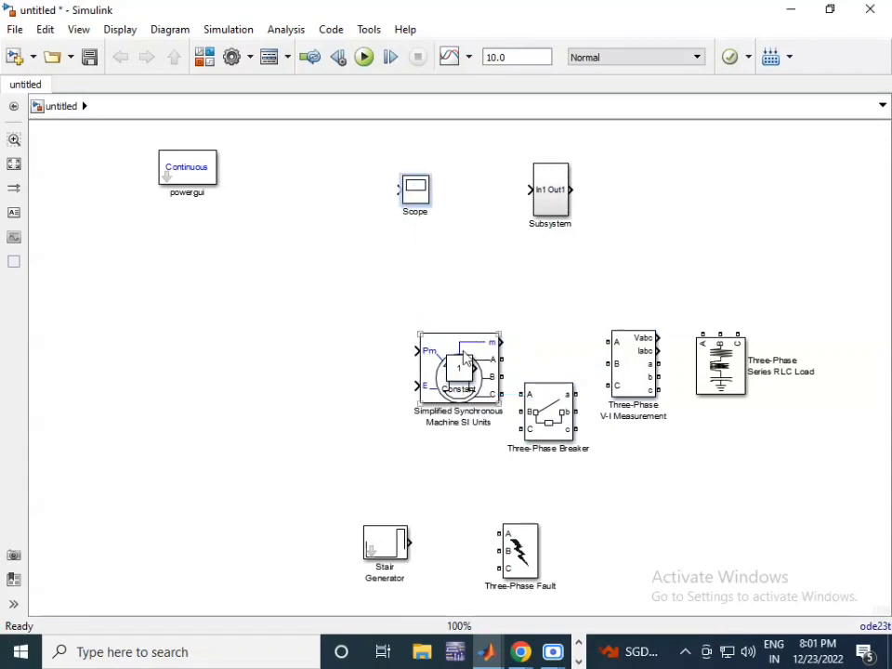
Step: Move the Constant and synchronous machine blocks leftward on the canvas, and align the Three-Phase Breaker with the machine's A, B and C ports
{"action": "left_click_drag", "start_coordinate": [459, 371], "coordinate": [194, 483]}
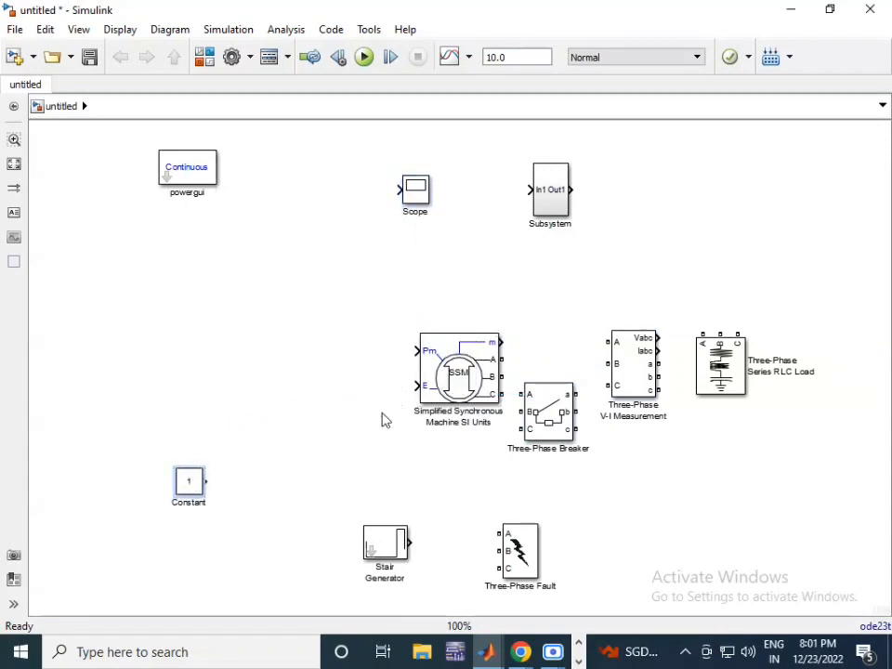
{"action": "left_click_drag", "start_coordinate": [457, 376], "coordinate": [305, 375]}
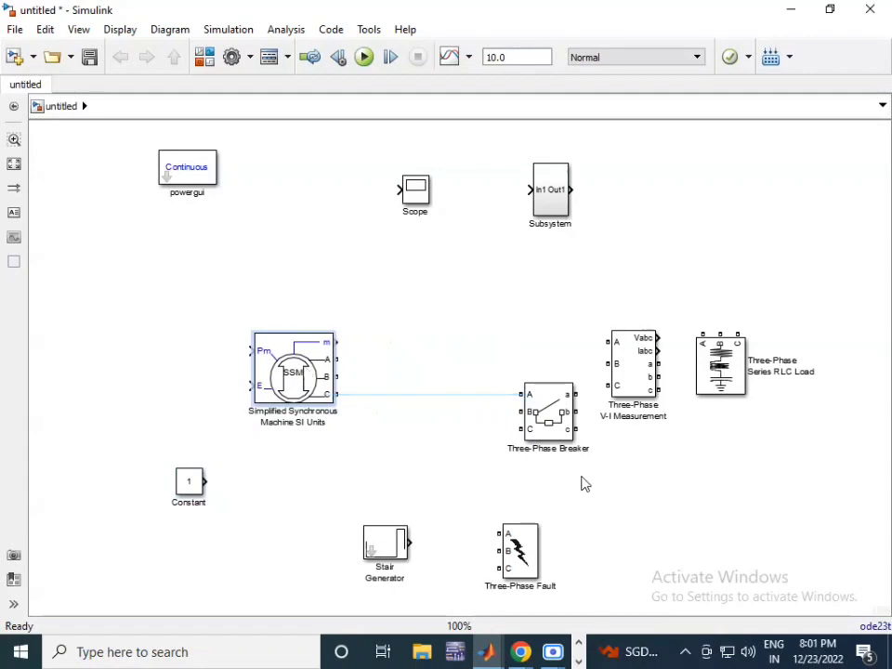
{"action": "left_click_drag", "start_coordinate": [546, 424], "coordinate": [406, 381]}
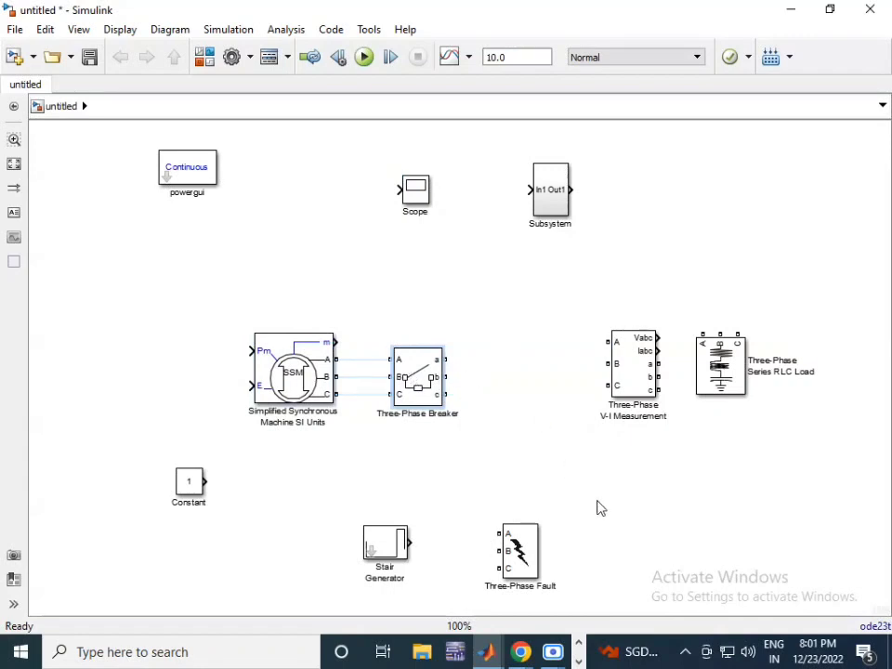
Step: Connect the Constant block to the synchronous machine's Pm input and a duplicate Constant to its E input
{"action": "left_click", "coordinate": [189, 481]}
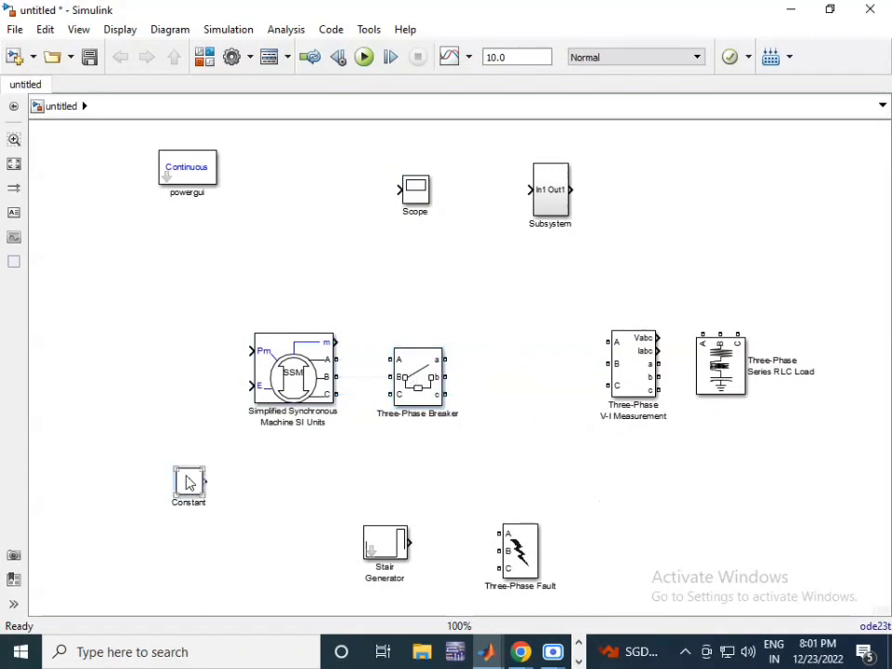
{"action": "left_click_drag", "start_coordinate": [189, 481], "coordinate": [213, 348]}
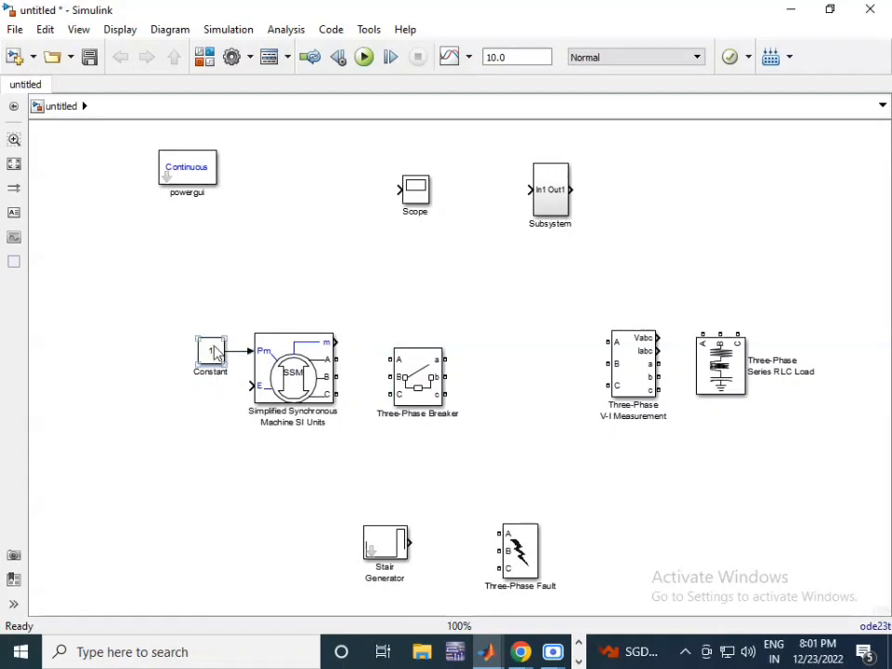
{"action": "mouse_move", "coordinate": [213, 350]}
{"action": "left_mouse_down"}
{"action": "mouse_move", "coordinate": [215, 409]}
{"action": "mouse_move", "coordinate": [209, 403]}
{"action": "mouse_move", "coordinate": [247, 385]}
{"action": "left_mouse_up"}
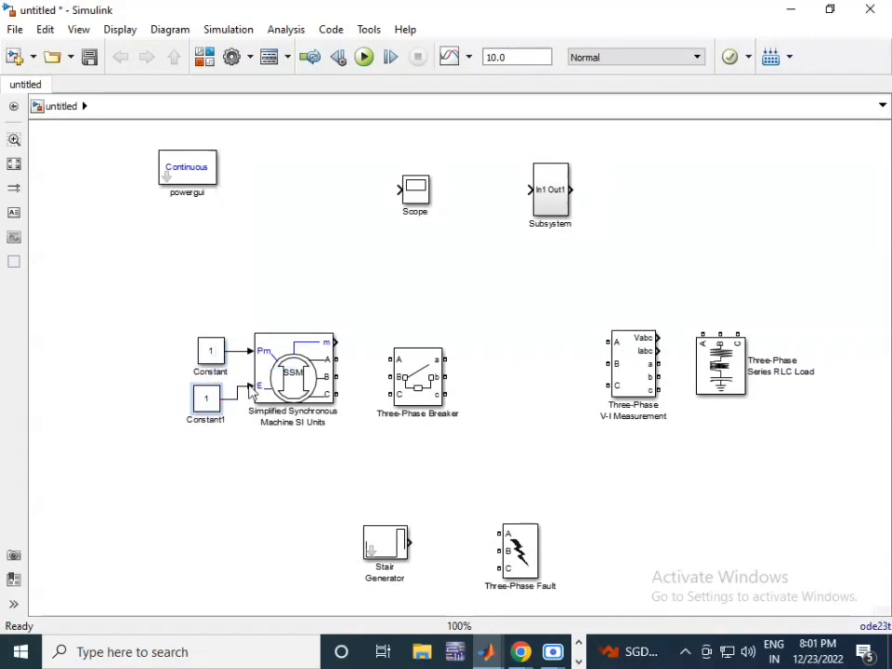
Step: Set the Three-Phase Breaker's initial status to closed and enable External control of its switching times
{"action": "left_click", "coordinate": [419, 386]}
{"action": "double_click", "coordinate": [419, 385]}
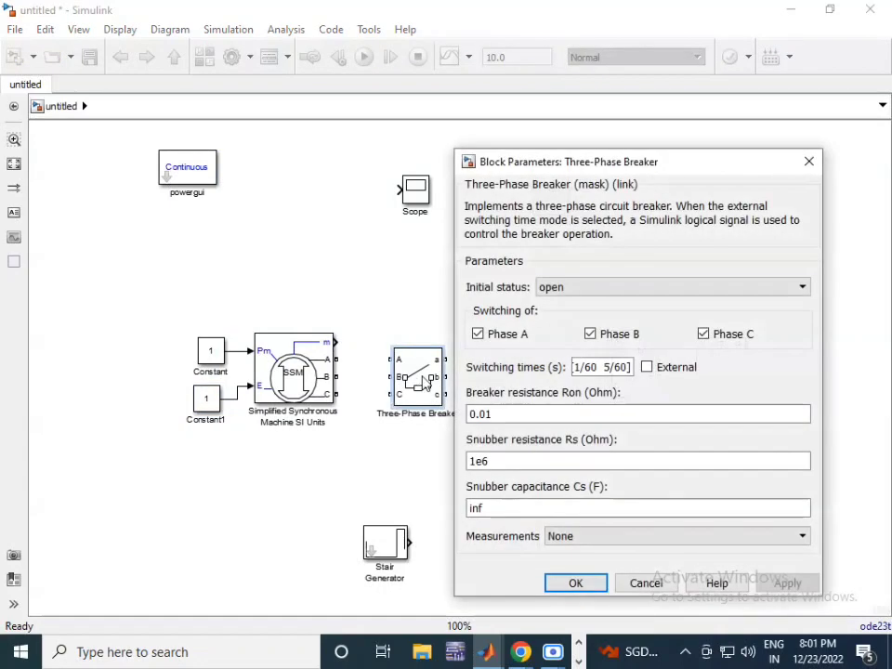
{"action": "left_click", "coordinate": [625, 293]}
{"action": "left_click", "coordinate": [610, 318]}
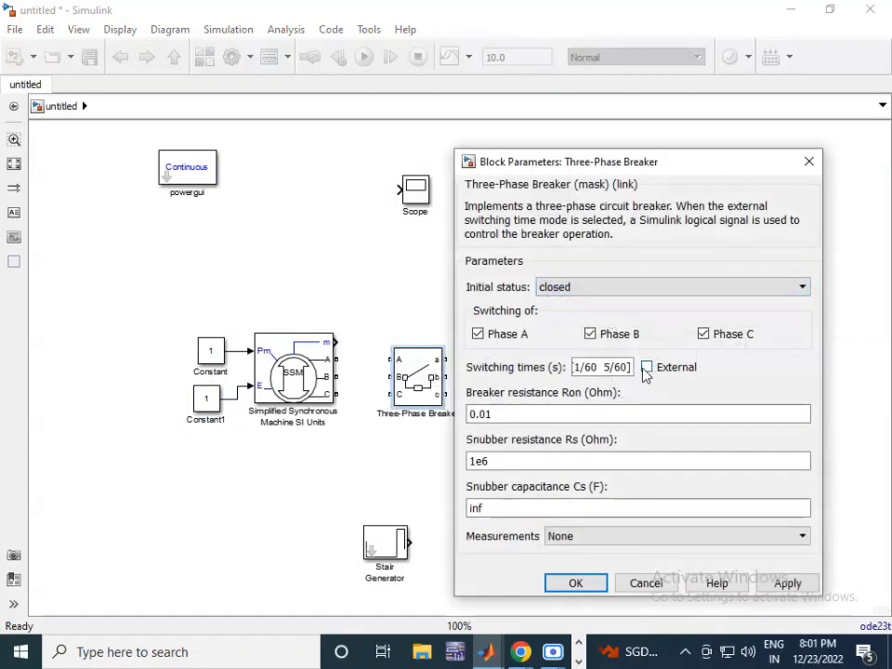
{"action": "left_click", "coordinate": [646, 369]}
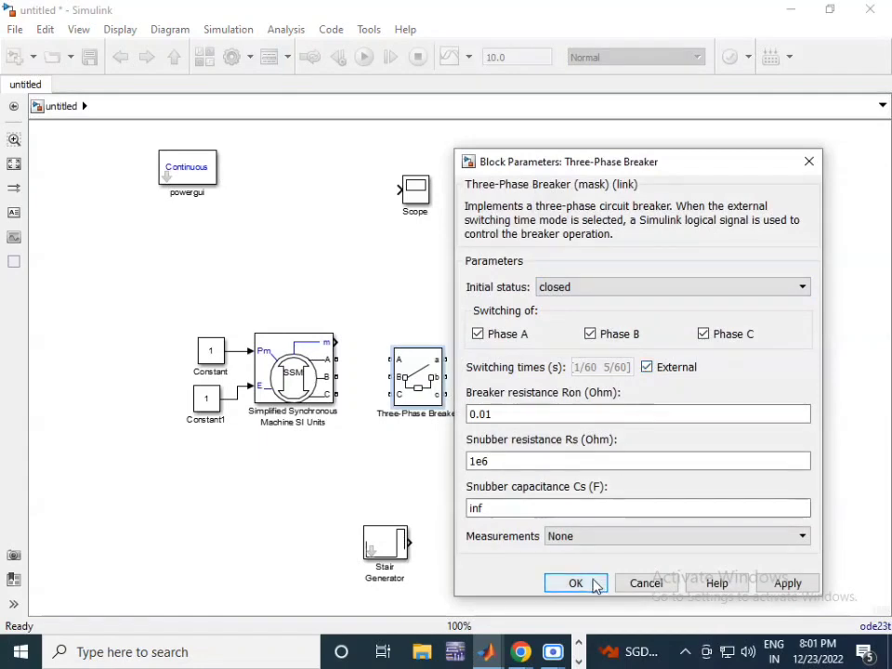
{"action": "key", "text": "Return"}
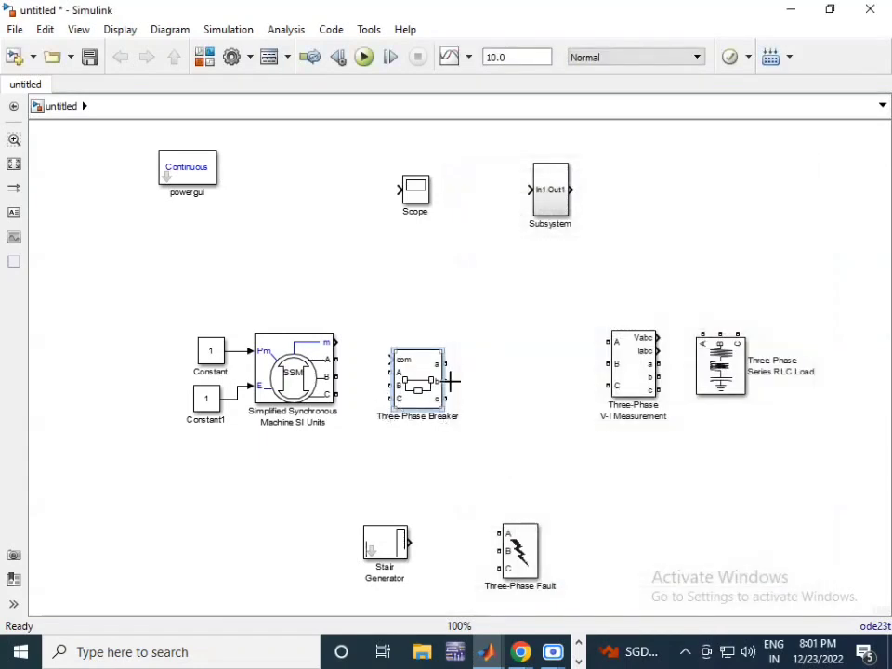
Step: Shift the Three-Phase Breaker slightly upward and connect the synchronous machine's A, B and C ports to its A, B and C inputs
{"action": "left_click_drag", "start_coordinate": [416, 391], "coordinate": [415, 377]}
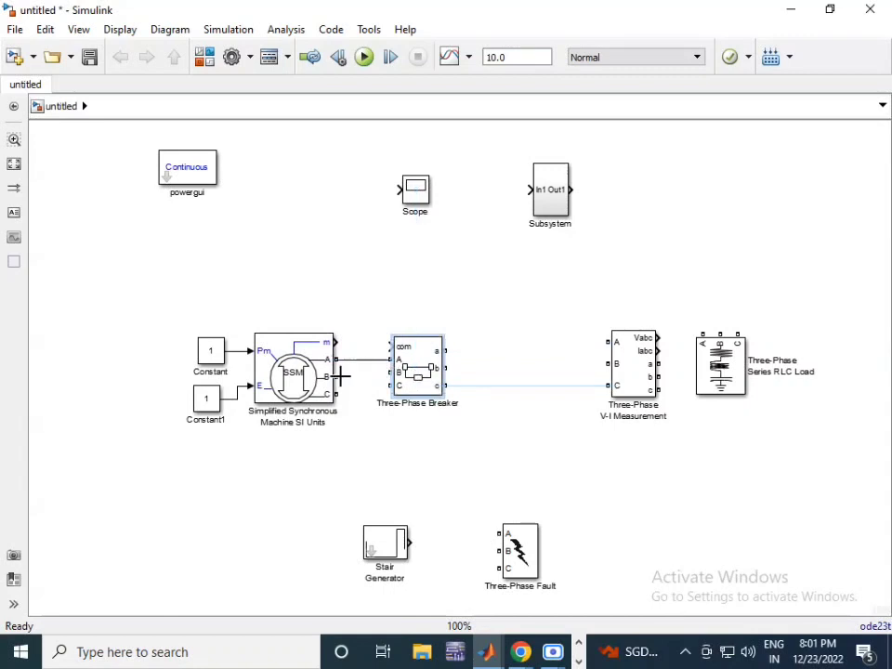
{"action": "left_click_drag", "start_coordinate": [336, 375], "coordinate": [385, 372]}
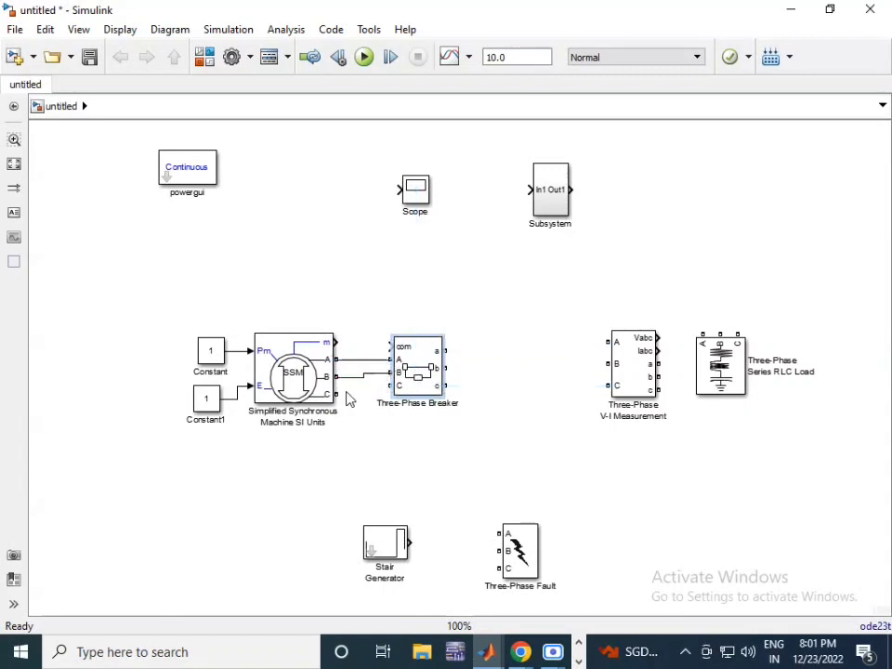
{"action": "left_click_drag", "start_coordinate": [333, 394], "coordinate": [390, 385]}
Step: Connect the breaker's a, b and c outputs to the V-I Measurement's A, B and C ports, aligning the measurement block with the breaker
{"action": "left_click_drag", "start_coordinate": [447, 353], "coordinate": [605, 343]}
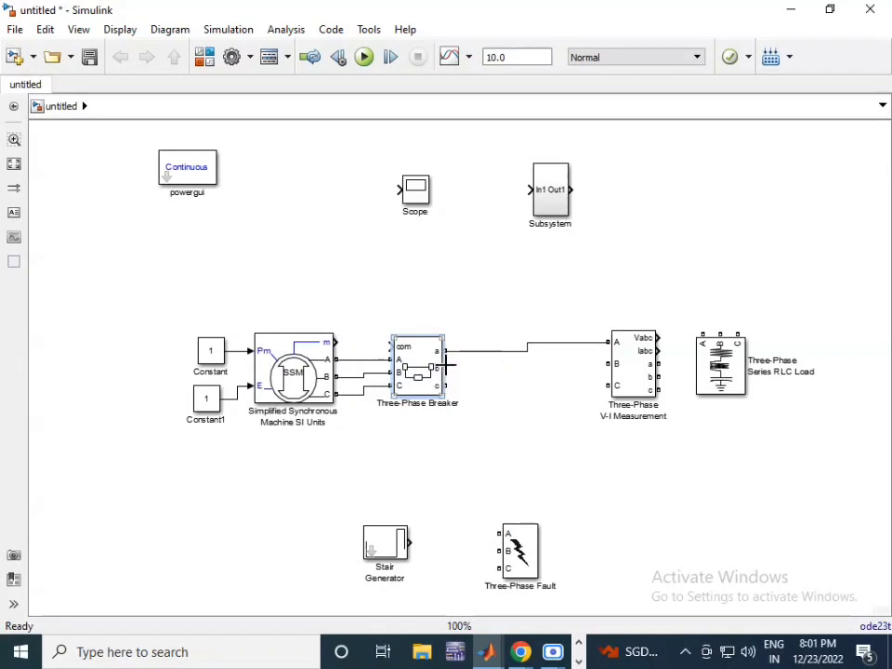
{"action": "left_click_drag", "start_coordinate": [447, 366], "coordinate": [608, 365]}
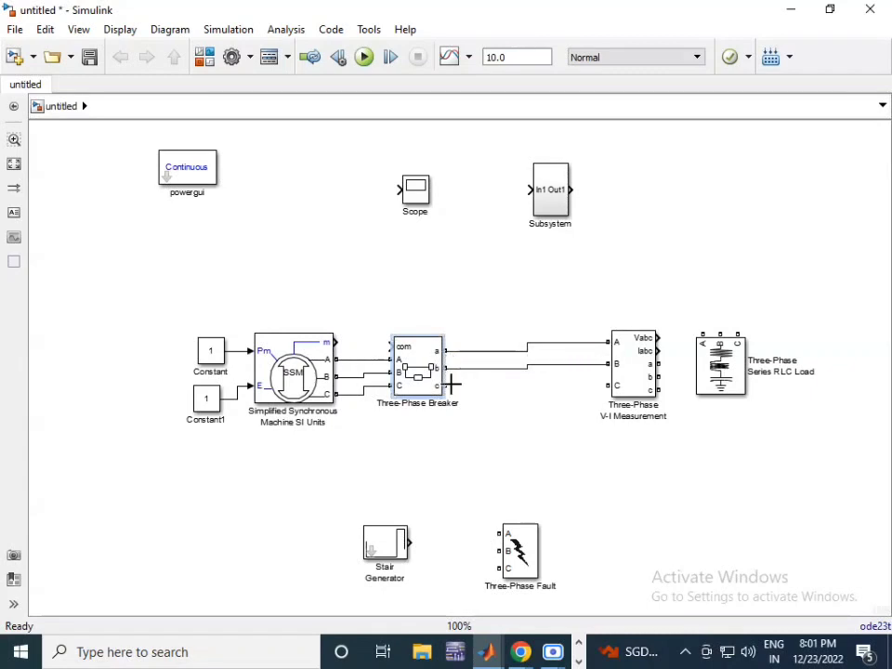
{"action": "left_click_drag", "start_coordinate": [446, 384], "coordinate": [632, 393]}
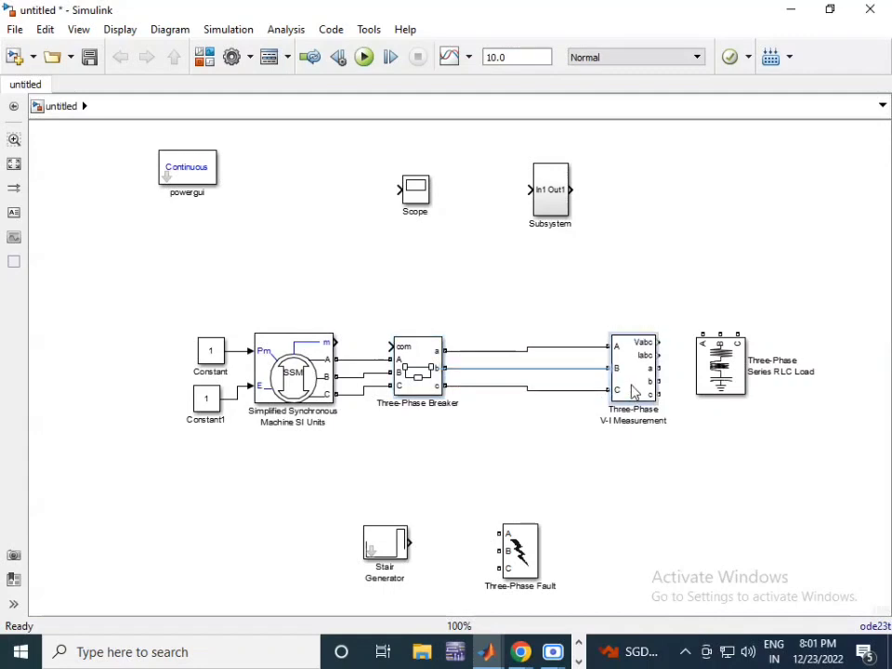
Step: Rotate the Three-Phase Series RLC Load so its ports face the V-I Measurement, and move it farther from that block
{"action": "left_click", "coordinate": [727, 390]}
{"action": "key", "text": "ctrl+r"}
{"action": "key", "text": "ctrl+r"}
{"action": "key", "text": "ctrl+r"}
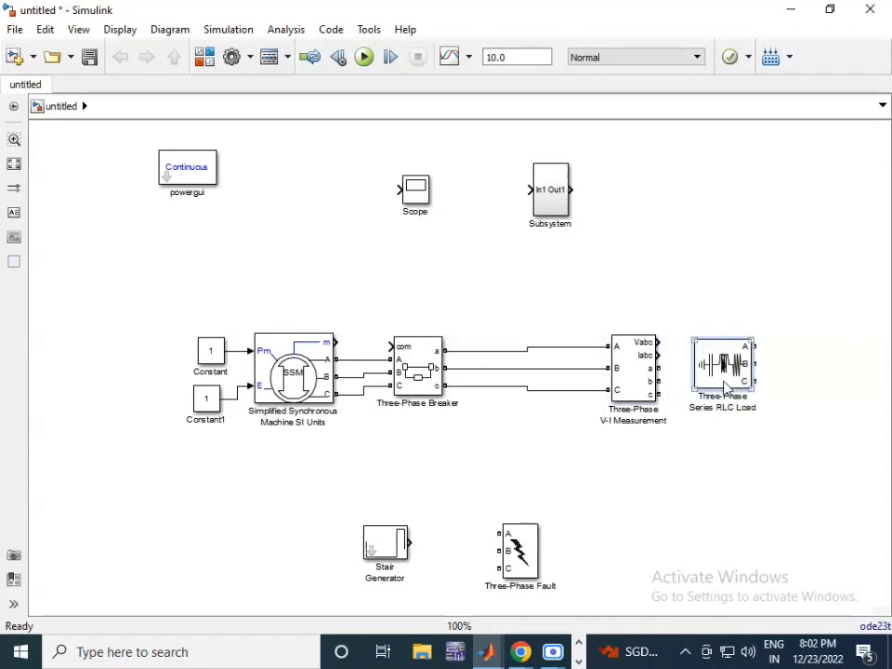
{"action": "left_click_drag", "start_coordinate": [732, 378], "coordinate": [768, 397]}
Step: Connect the V-I Measurement's a, b and c outputs to the RLC Load's A, B and C ports
{"action": "left_click", "coordinate": [677, 383]}
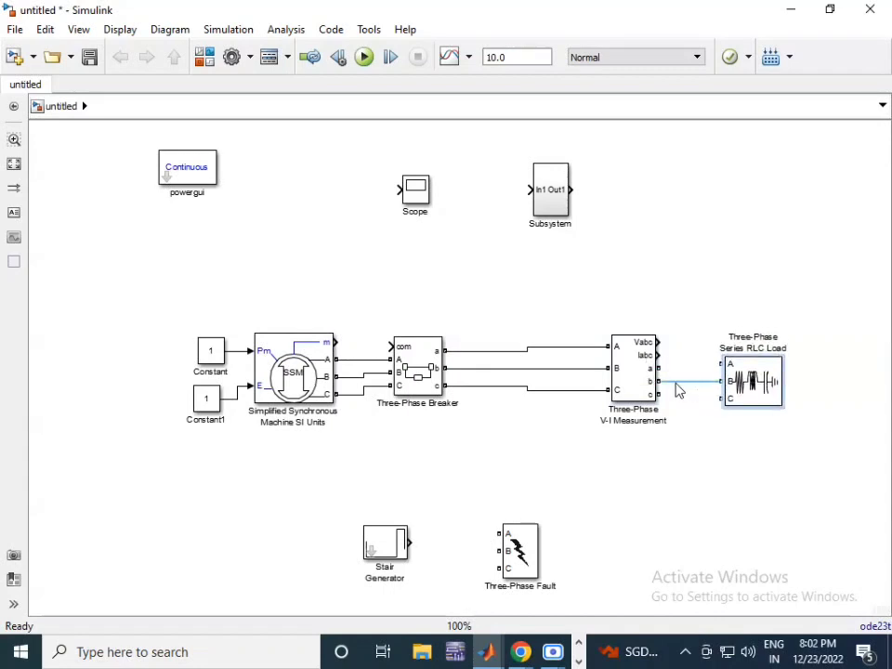
{"action": "left_click_drag", "start_coordinate": [660, 369], "coordinate": [718, 364]}
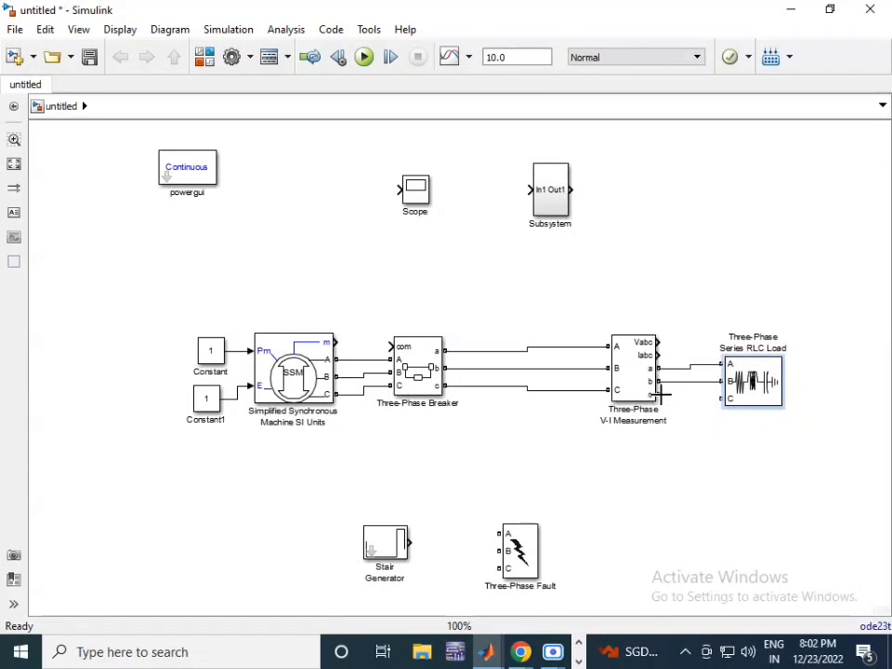
{"action": "left_click_drag", "start_coordinate": [660, 392], "coordinate": [723, 399]}
Step: Place a duplicate of the Scope above the RLC Load and add a Simulink Demux block from the library to the model
{"action": "left_click_drag", "start_coordinate": [423, 199], "coordinate": [732, 256]}
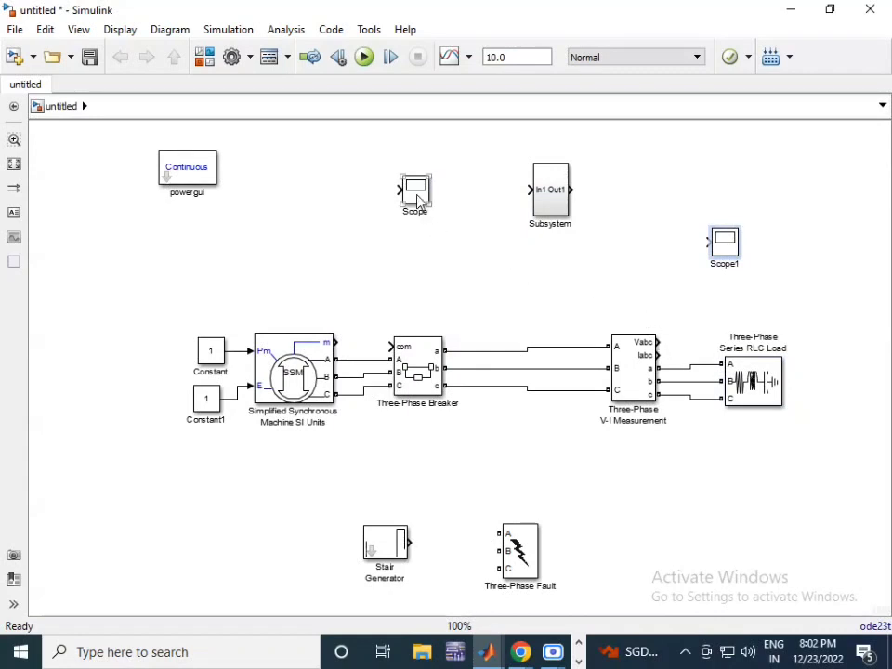
{"action": "left_click", "coordinate": [205, 57]}
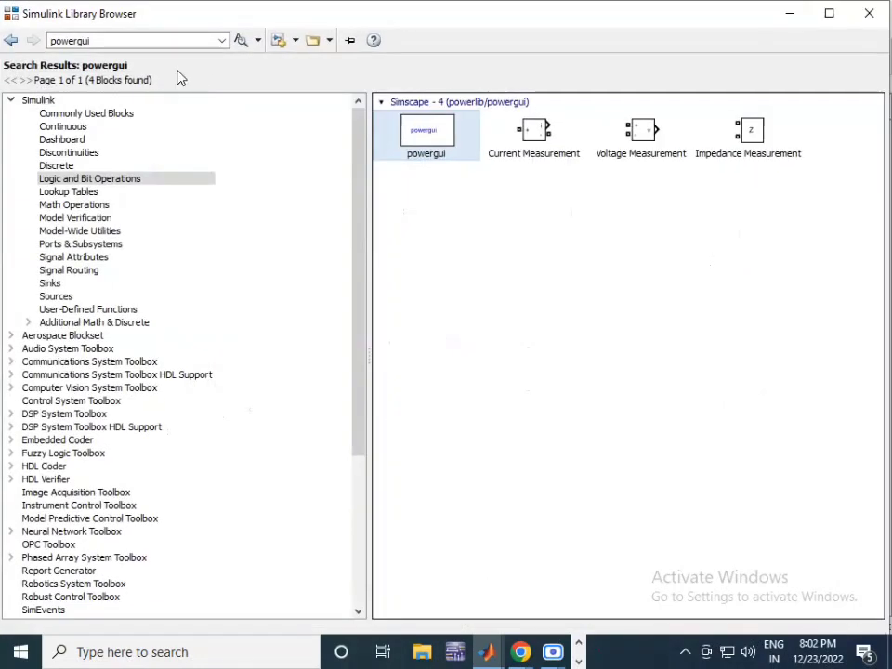
{"action": "left_click", "coordinate": [159, 41]}
{"action": "type", "text": "de"}
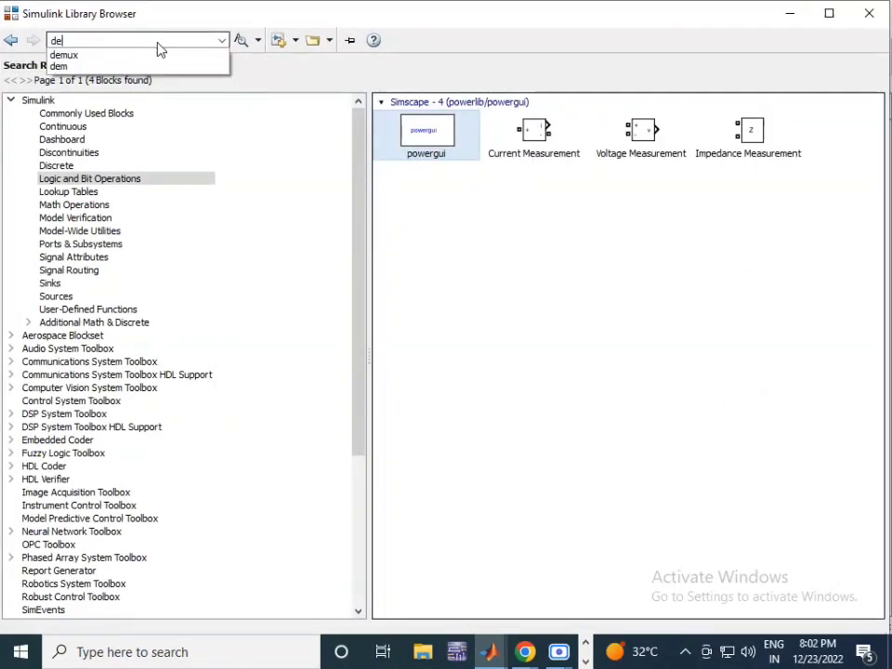
{"action": "type", "text": "mux"}
{"action": "left_click", "coordinate": [159, 40]}
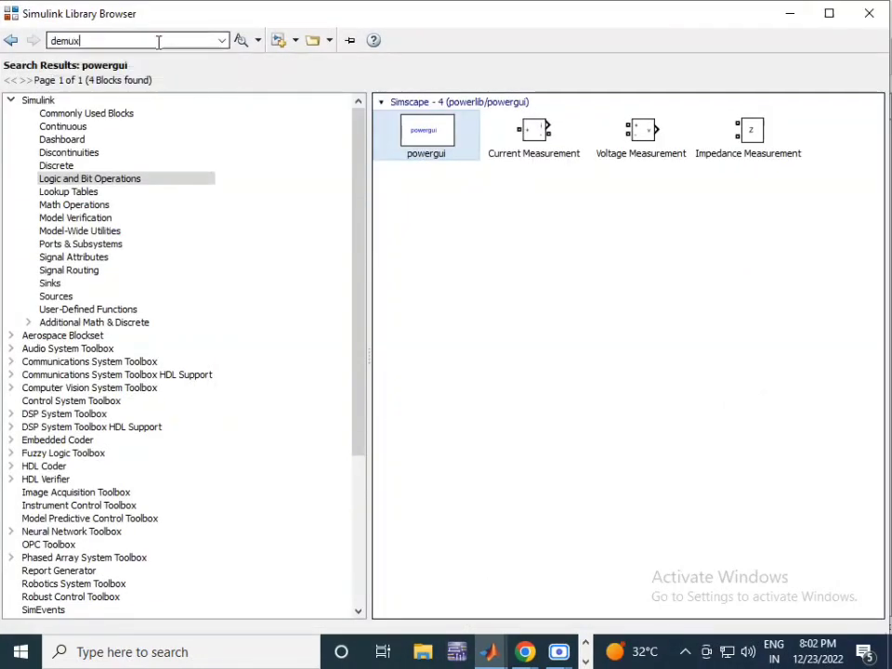
{"action": "left_click", "coordinate": [240, 39]}
{"action": "left_click", "coordinate": [419, 149]}
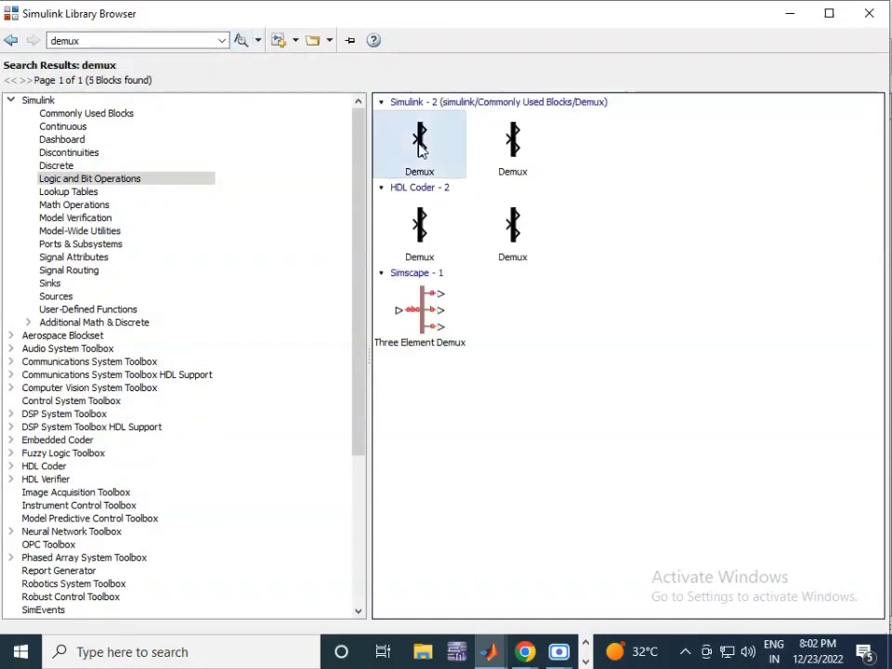
{"action": "right_click", "coordinate": [443, 149]}
{"action": "key", "text": "Escape"}
{"action": "left_click", "coordinate": [795, 15]}
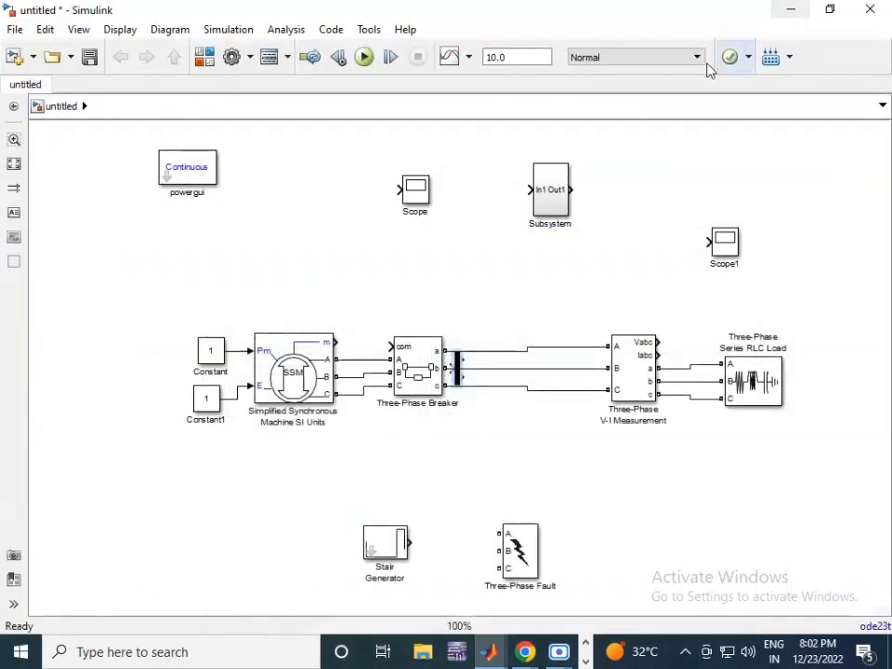
Step: Move the Demux off the breaker wires to the free area above the synchronous machine and set its number of outputs to 3
{"action": "left_click", "coordinate": [456, 376]}
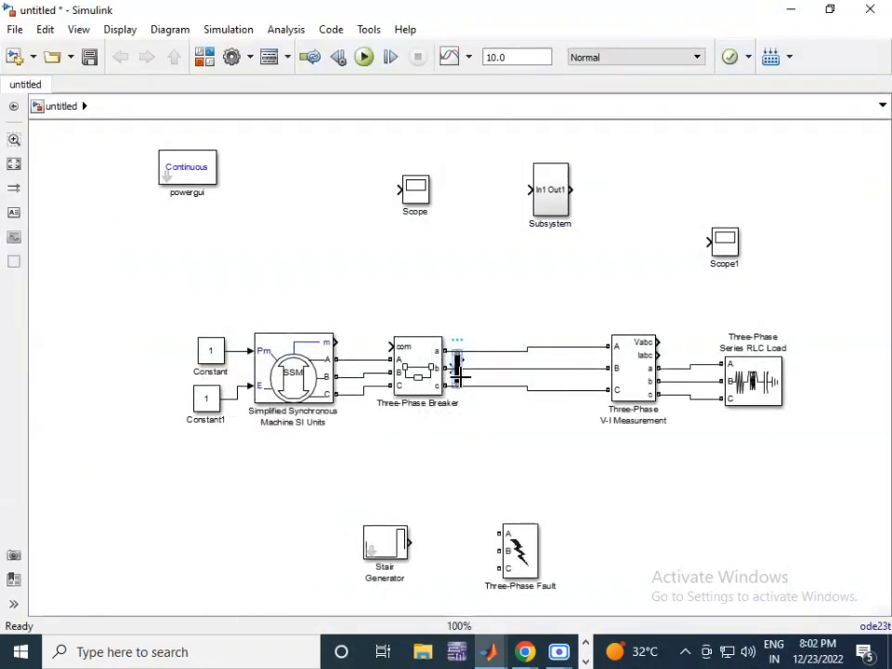
{"action": "mouse_move", "coordinate": [460, 375]}
{"action": "left_mouse_down"}
{"action": "mouse_move", "coordinate": [607, 357]}
{"action": "mouse_move", "coordinate": [609, 368]}
{"action": "left_mouse_up"}
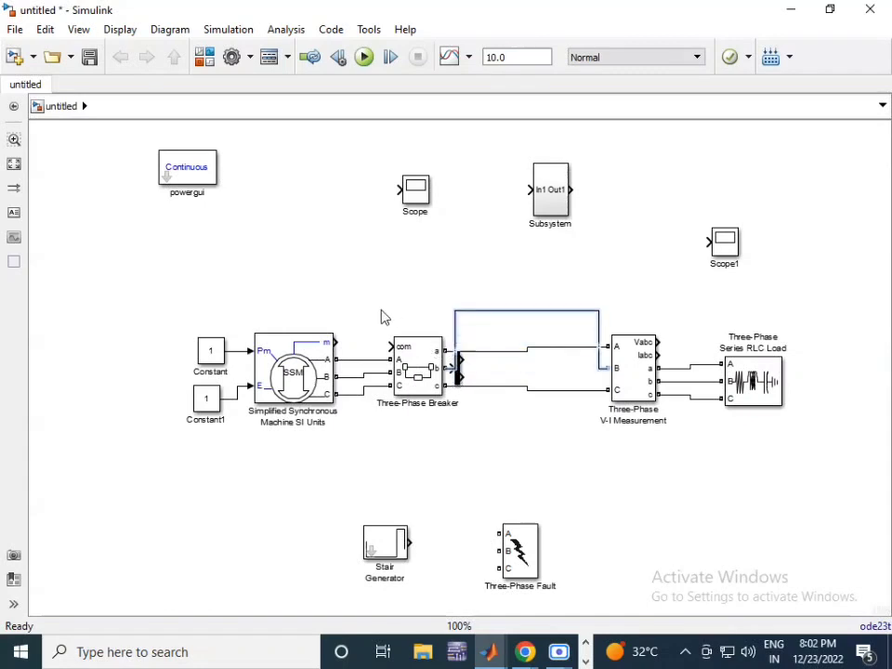
{"action": "left_click", "coordinate": [457, 372]}
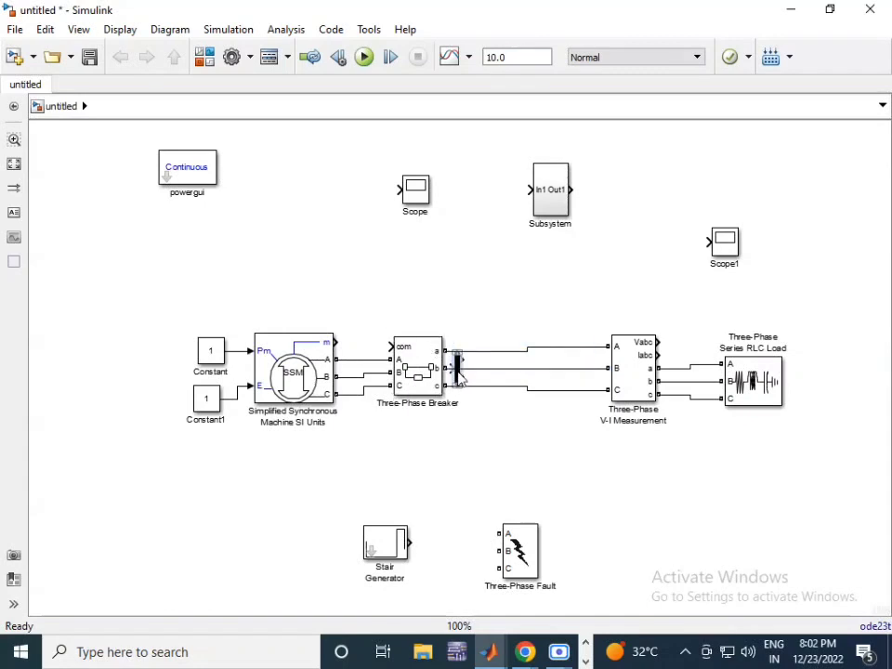
{"action": "left_click_drag", "start_coordinate": [460, 376], "coordinate": [375, 263]}
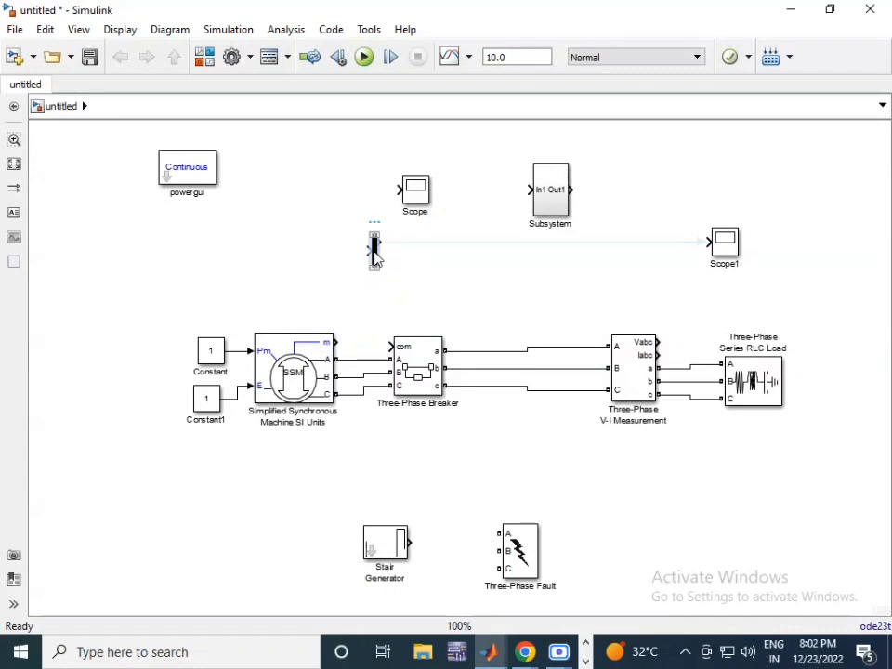
{"action": "double_click", "coordinate": [376, 259]}
{"action": "type", "text": "3"}
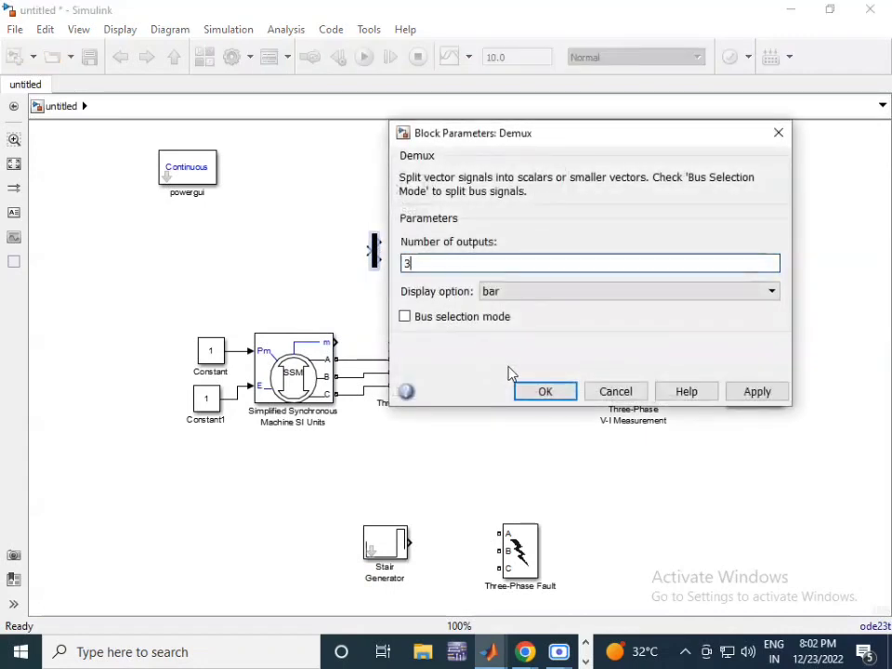
{"action": "left_click", "coordinate": [544, 391]}
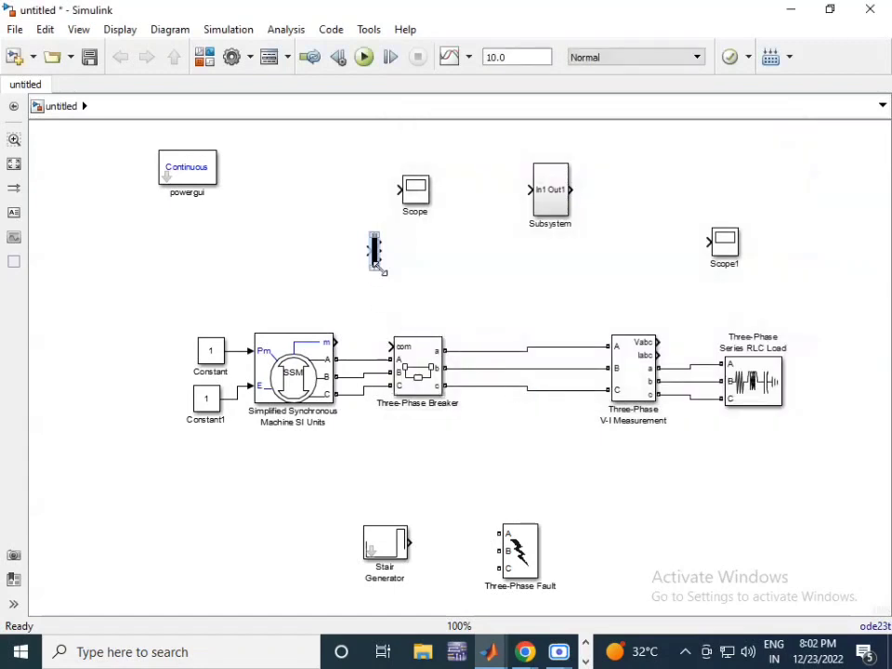
Step: Enlarge the Demux and connect the synchronous machine's m output to its input
{"action": "left_click_drag", "start_coordinate": [382, 271], "coordinate": [352, 264]}
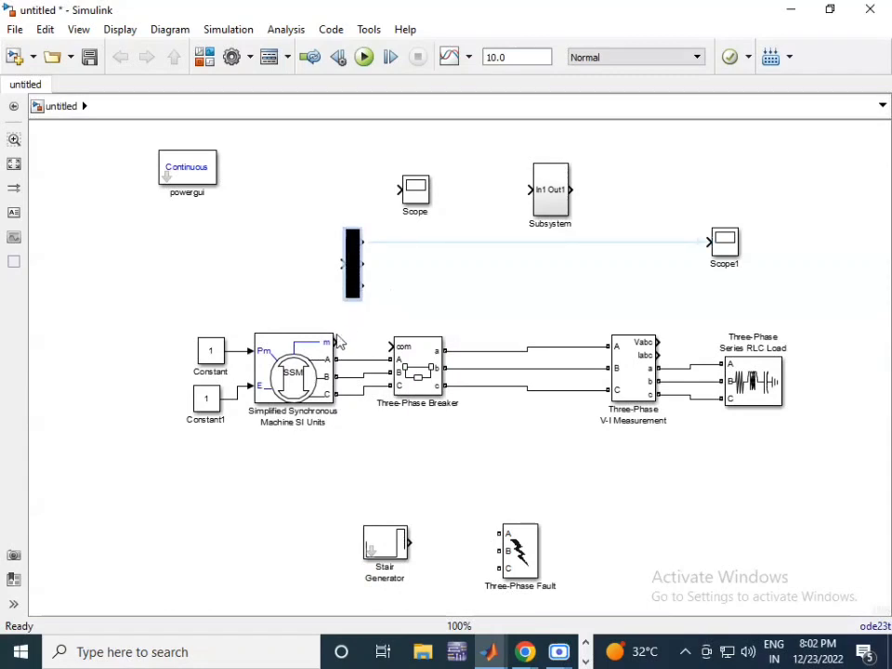
{"action": "mouse_move", "coordinate": [337, 342]}
{"action": "left_mouse_down"}
{"action": "mouse_move", "coordinate": [340, 265]}
{"action": "mouse_move", "coordinate": [345, 255]}
{"action": "mouse_move", "coordinate": [358, 264]}
{"action": "left_mouse_up"}
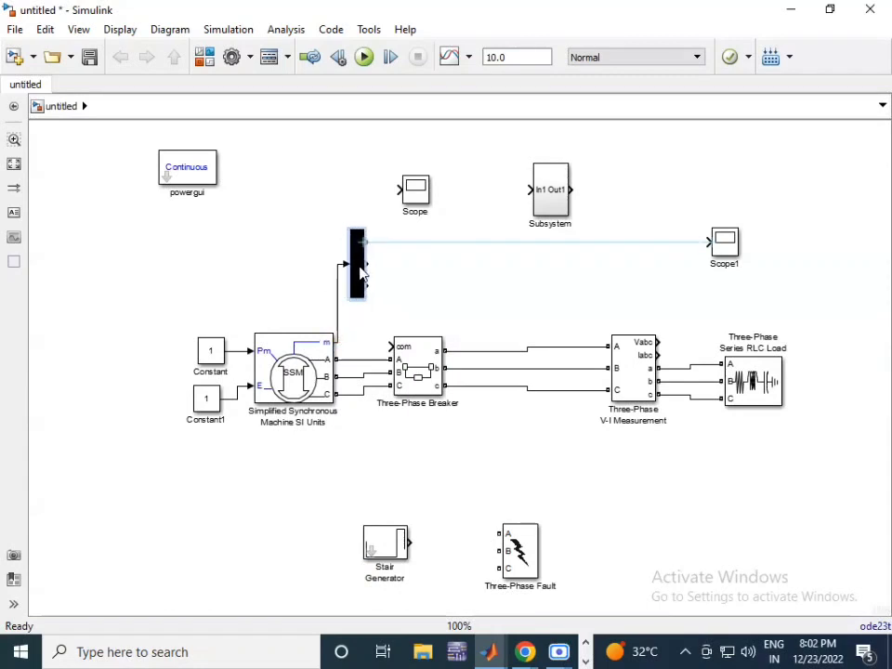
Step: Move the original Scope next to the Demux outputs and set its number of input ports to 3
{"action": "left_click_drag", "start_coordinate": [419, 202], "coordinate": [411, 254]}
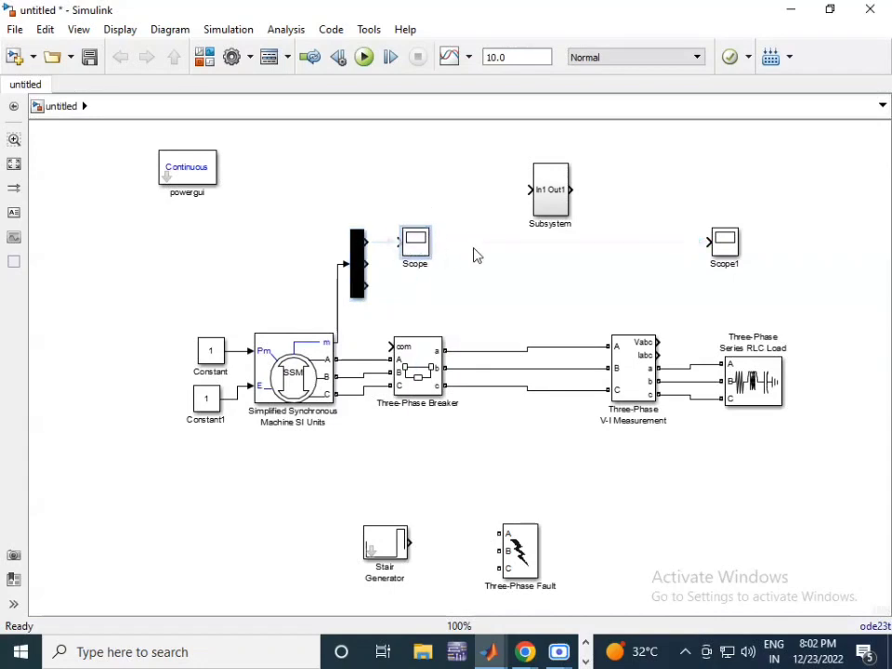
{"action": "double_click", "coordinate": [418, 243]}
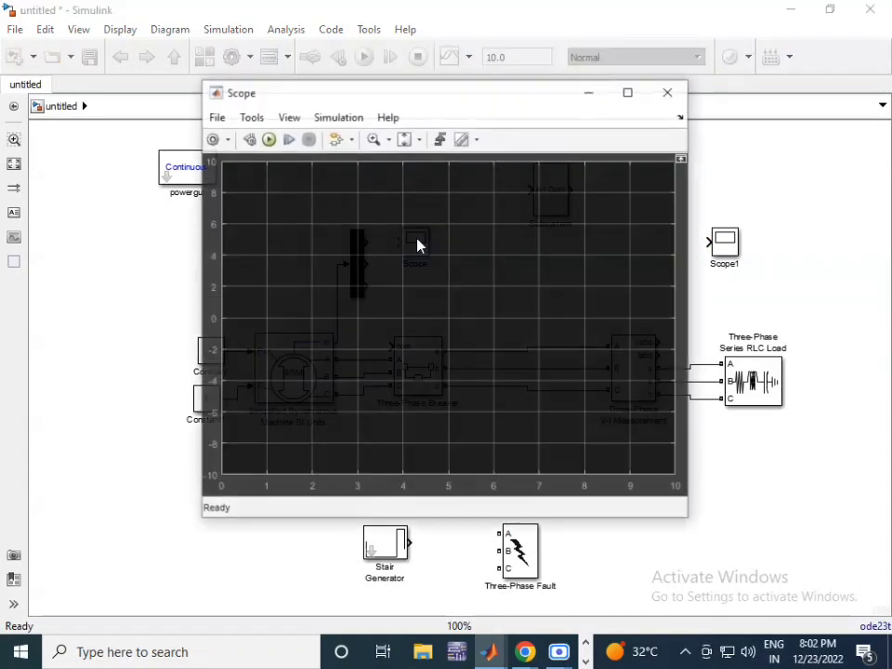
{"action": "left_click", "coordinate": [219, 121]}
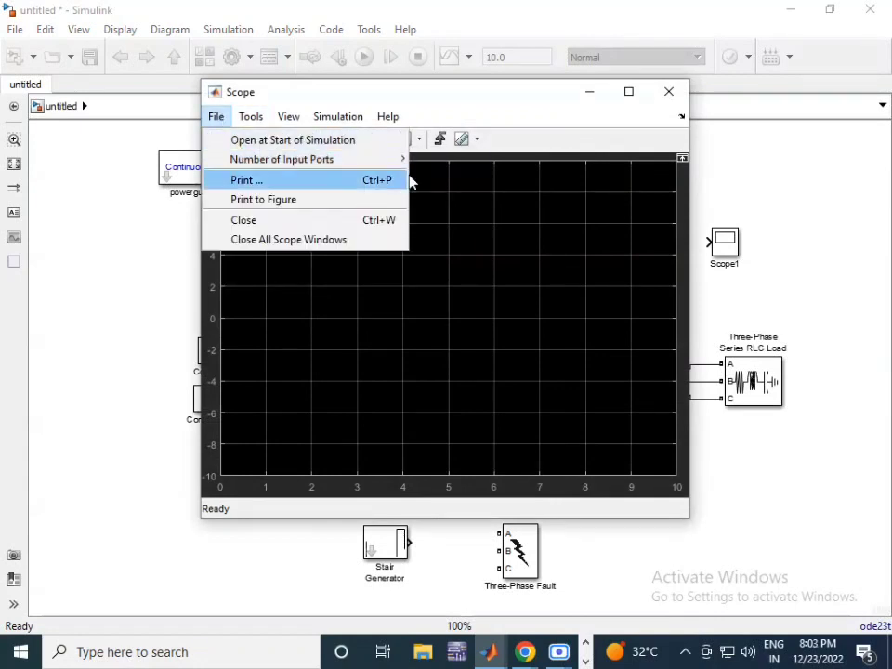
{"action": "mouse_move", "coordinate": [394, 165]}
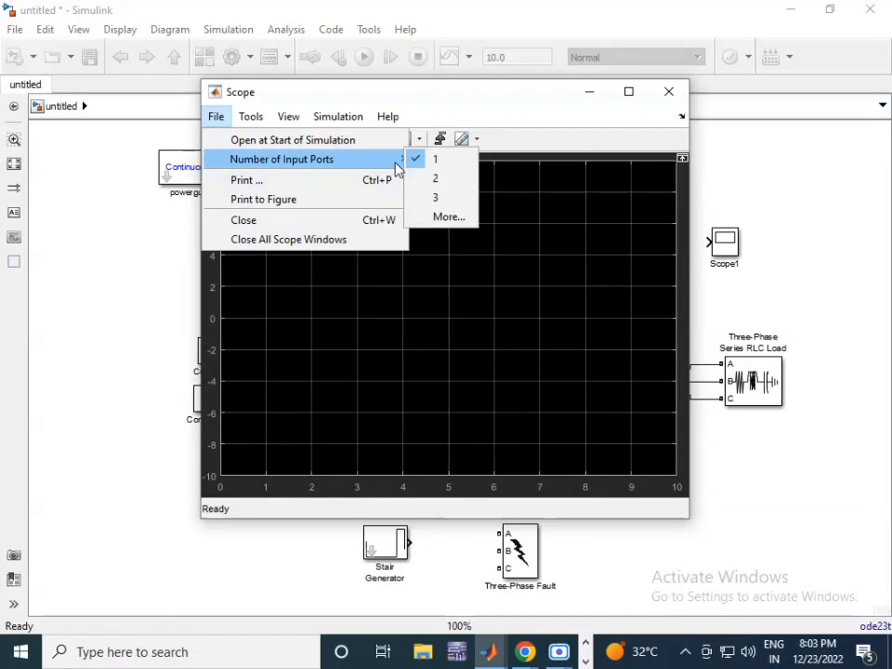
{"action": "left_click", "coordinate": [440, 197]}
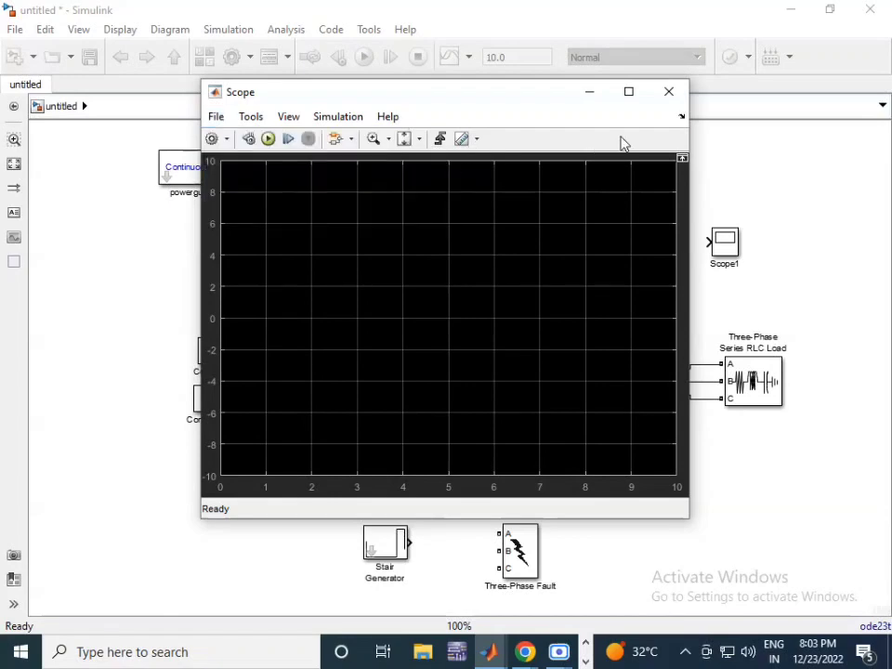
{"action": "left_click", "coordinate": [668, 92]}
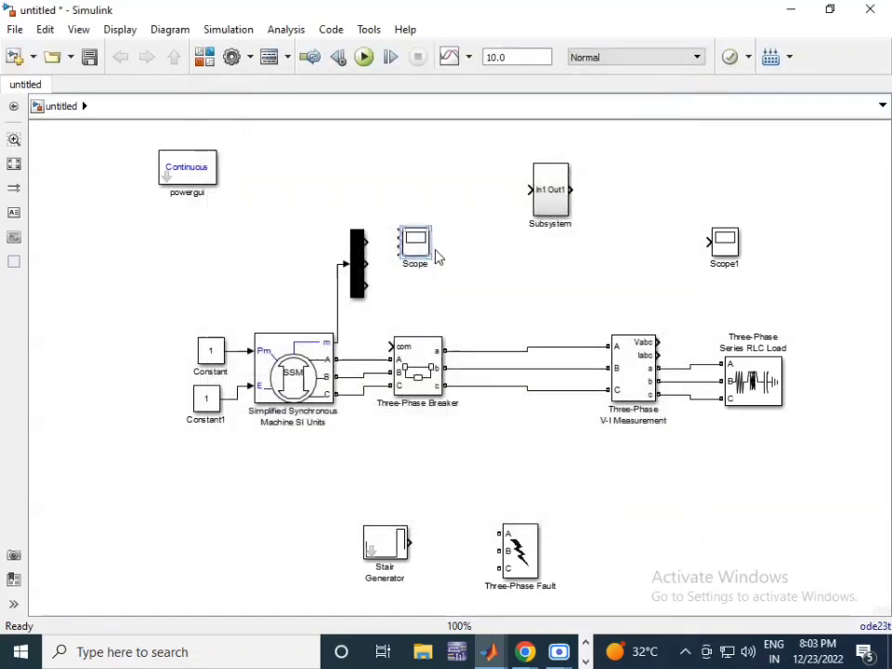
Step: Make the three-input Scope taller and connect the three Demux outputs to its inputs
{"action": "left_click_drag", "start_coordinate": [430, 259], "coordinate": [435, 293]}
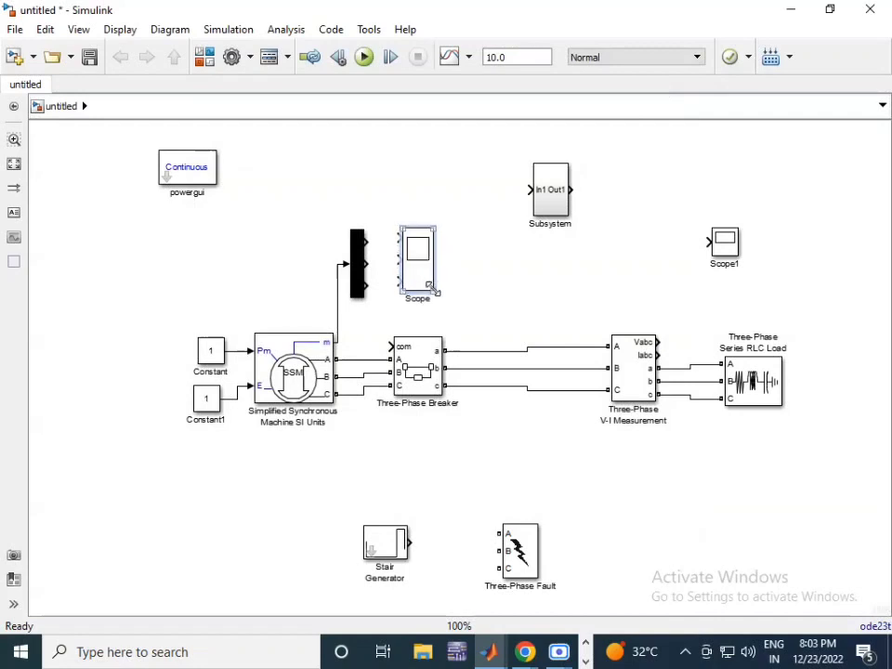
{"action": "left_click_drag", "start_coordinate": [368, 240], "coordinate": [423, 282]}
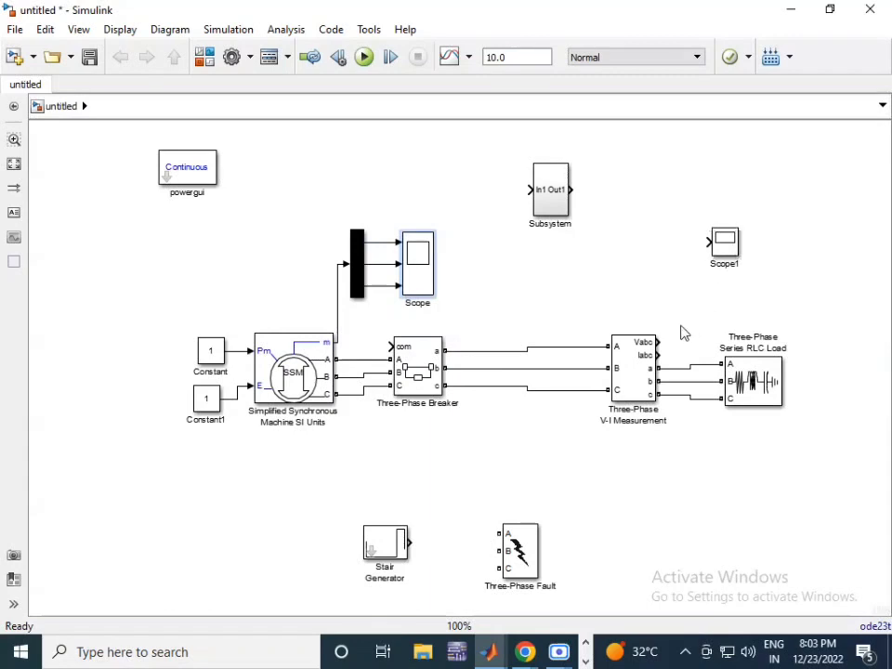
Step: Wire Vabc to Scope1 and Iabc to the Subsystem's input, with the Subsystem rotated 180° and moved above the V-I Measurement block
{"action": "left_click_drag", "start_coordinate": [660, 343], "coordinate": [697, 246]}
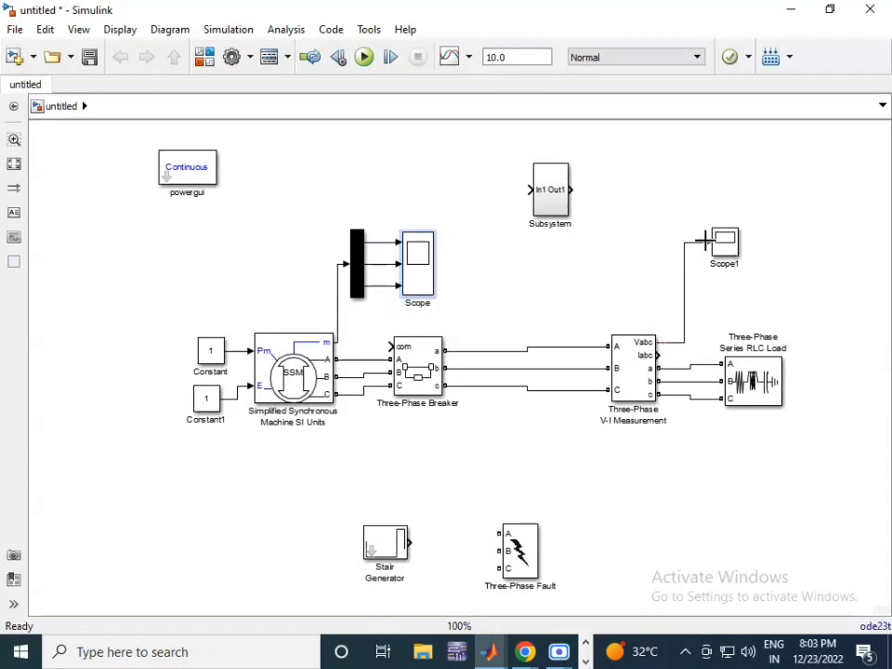
{"action": "left_click", "coordinate": [564, 203]}
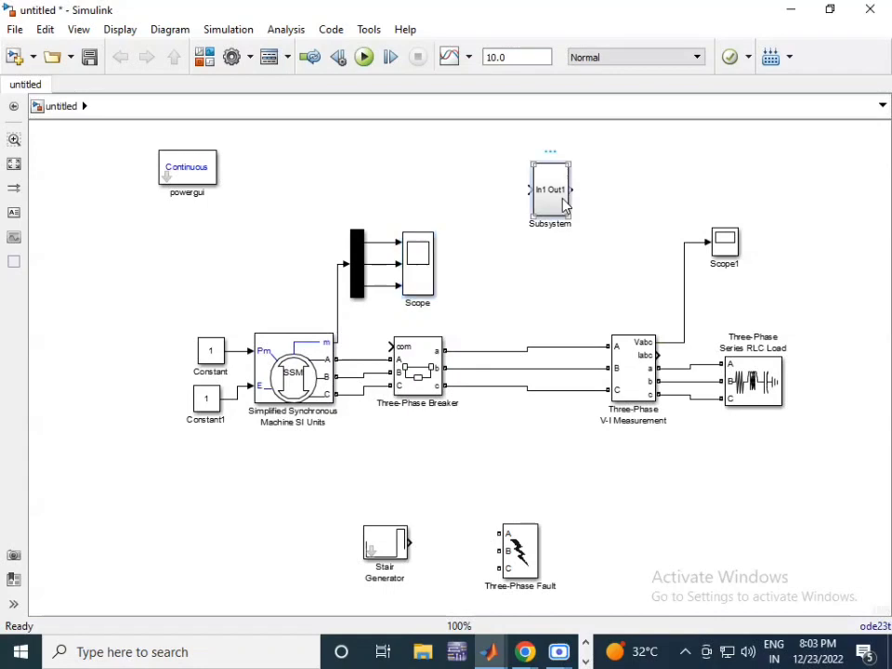
{"action": "key", "text": "ctrl+r"}
{"action": "key", "text": "ctrl+r"}
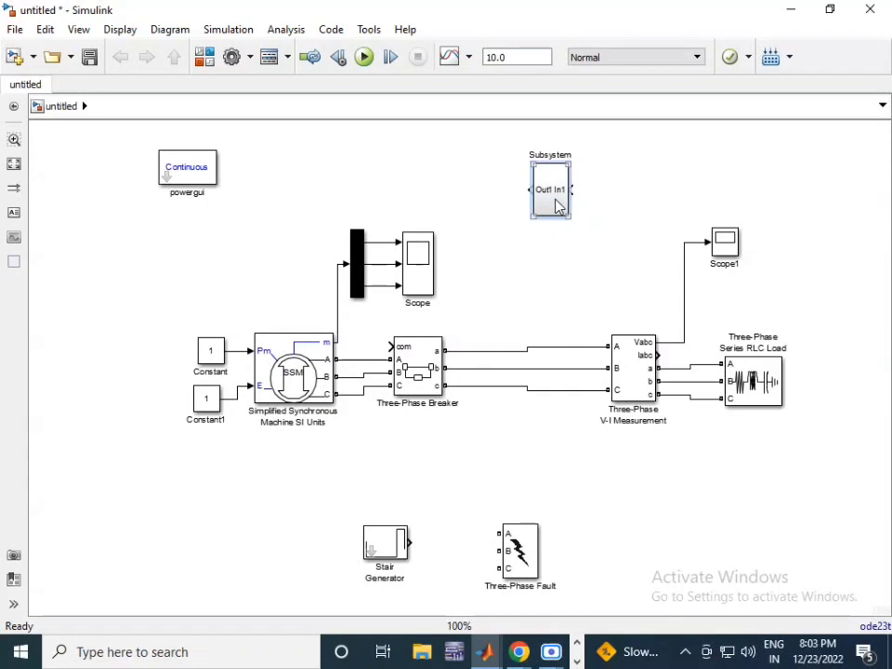
{"action": "left_click_drag", "start_coordinate": [558, 207], "coordinate": [618, 246]}
{"action": "mouse_move", "coordinate": [660, 353]}
{"action": "left_mouse_down"}
{"action": "mouse_move", "coordinate": [664, 251]}
{"action": "mouse_move", "coordinate": [648, 221]}
{"action": "mouse_move", "coordinate": [634, 229]}
{"action": "left_mouse_up"}
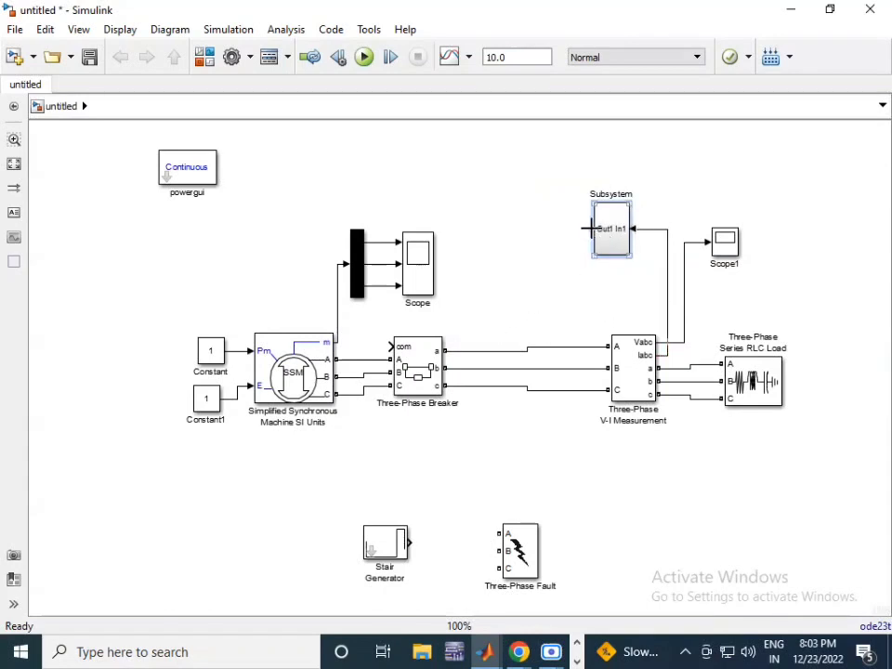
Step: Connect the Subsystem's output to the breaker's com input and reposition the three-input Scope and the Subsystem to keep the wire clear
{"action": "left_click_drag", "start_coordinate": [591, 227], "coordinate": [389, 346]}
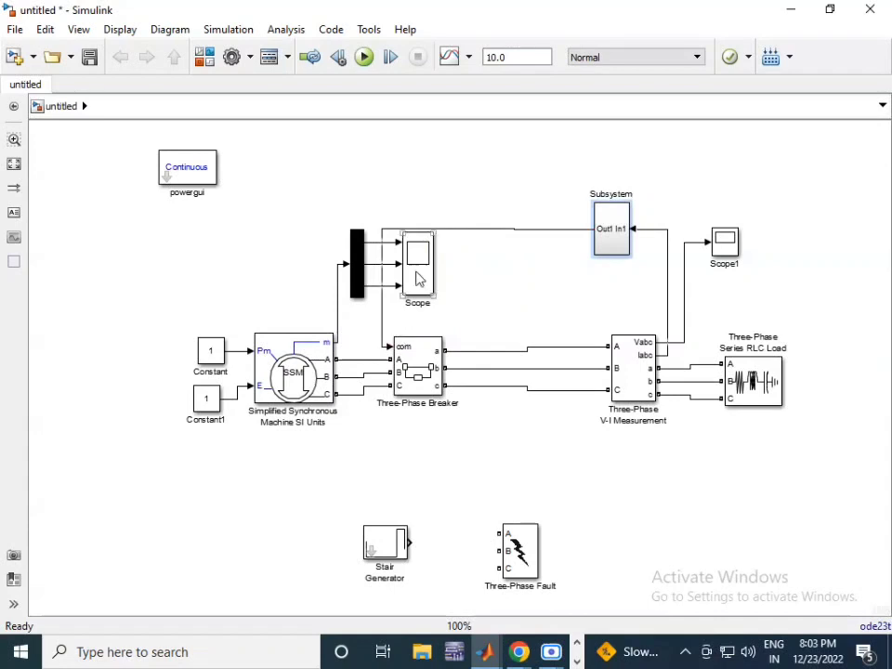
{"action": "left_click_drag", "start_coordinate": [417, 259], "coordinate": [466, 271]}
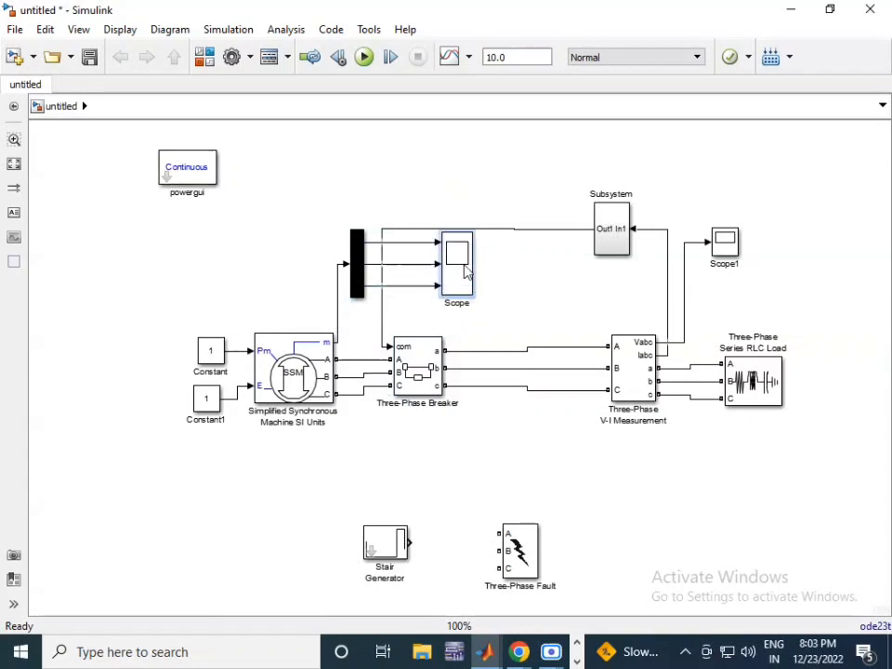
{"action": "left_click_drag", "start_coordinate": [533, 230], "coordinate": [528, 205]}
{"action": "left_click", "coordinate": [618, 237]}
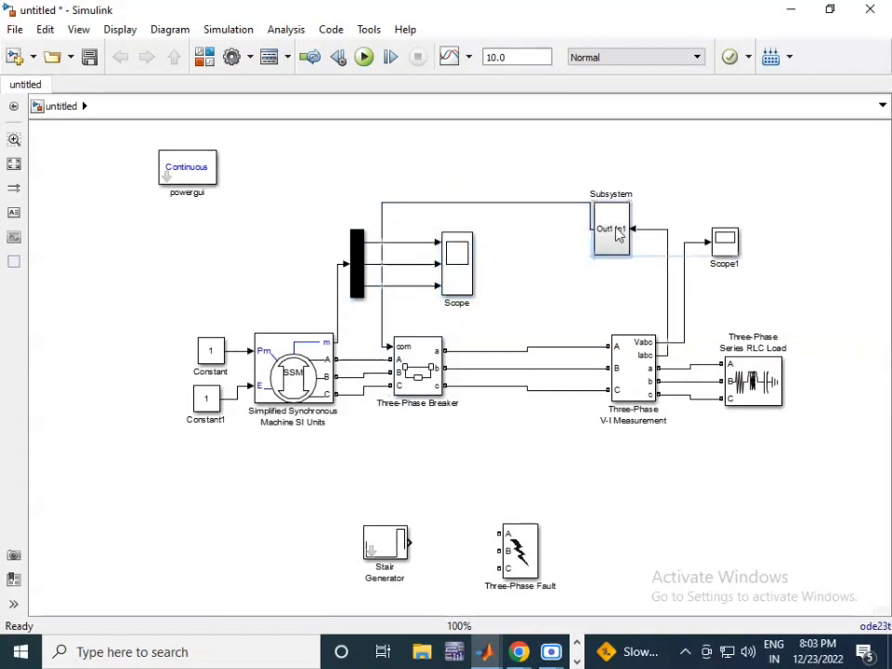
{"action": "left_click_drag", "start_coordinate": [617, 233], "coordinate": [628, 210]}
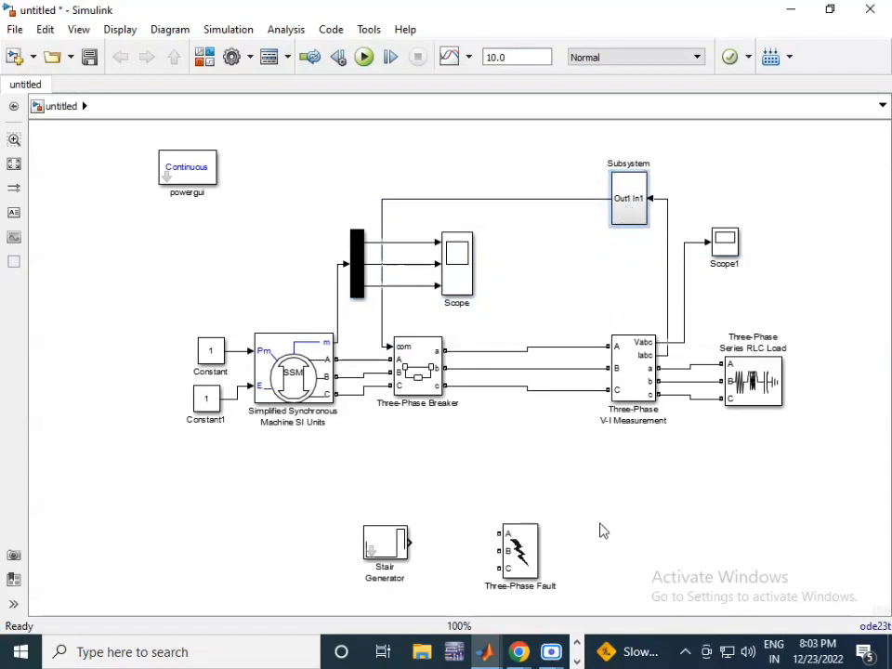
Step: Move the Three-Phase Fault below the phase lines, nearer the V-I Measurement block, and enable External control of its switching times
{"action": "left_click_drag", "start_coordinate": [511, 562], "coordinate": [563, 509]}
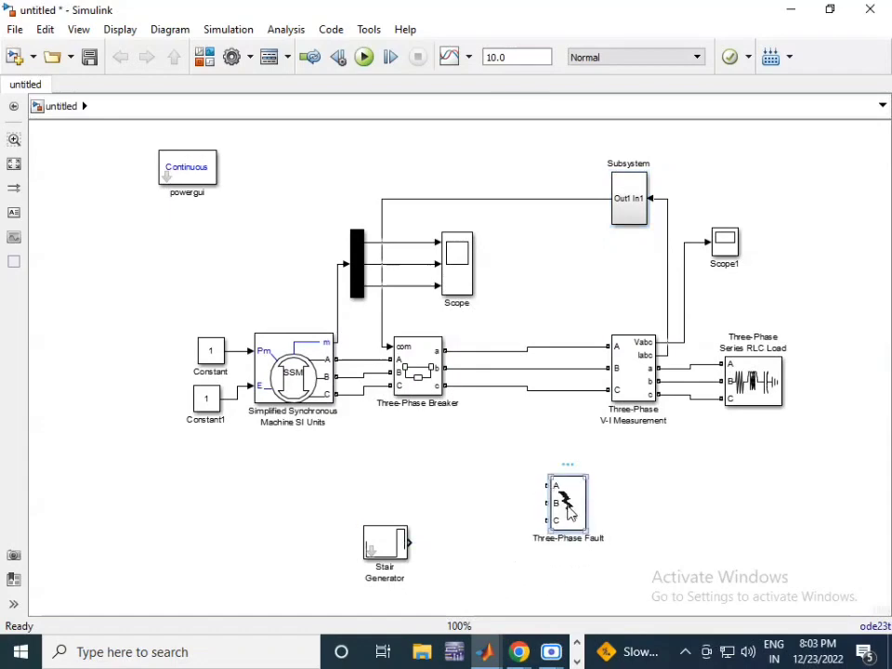
{"action": "double_click", "coordinate": [567, 502]}
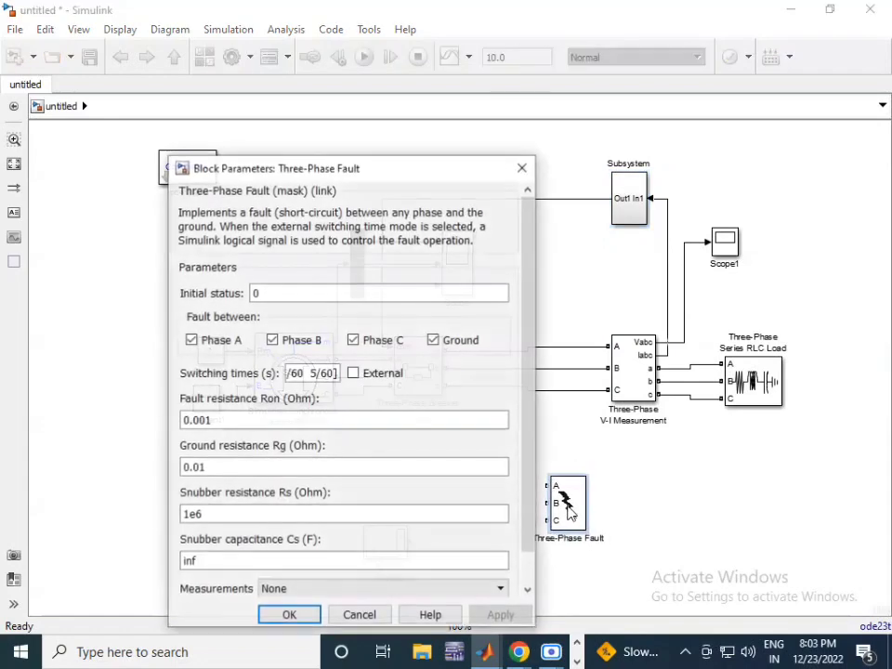
{"action": "left_click", "coordinate": [379, 377]}
{"action": "left_click", "coordinate": [289, 614]}
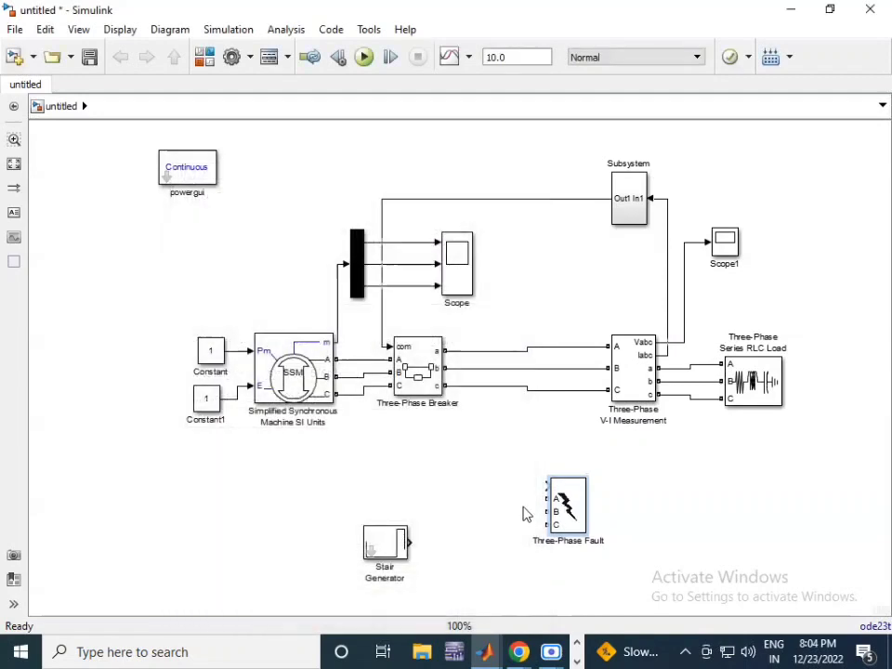
Step: Connect the Three-Phase Fault's A, B and C terminals to the breaker's output lines and the Stair Generator to its control input
{"action": "left_click_drag", "start_coordinate": [542, 502], "coordinate": [538, 349]}
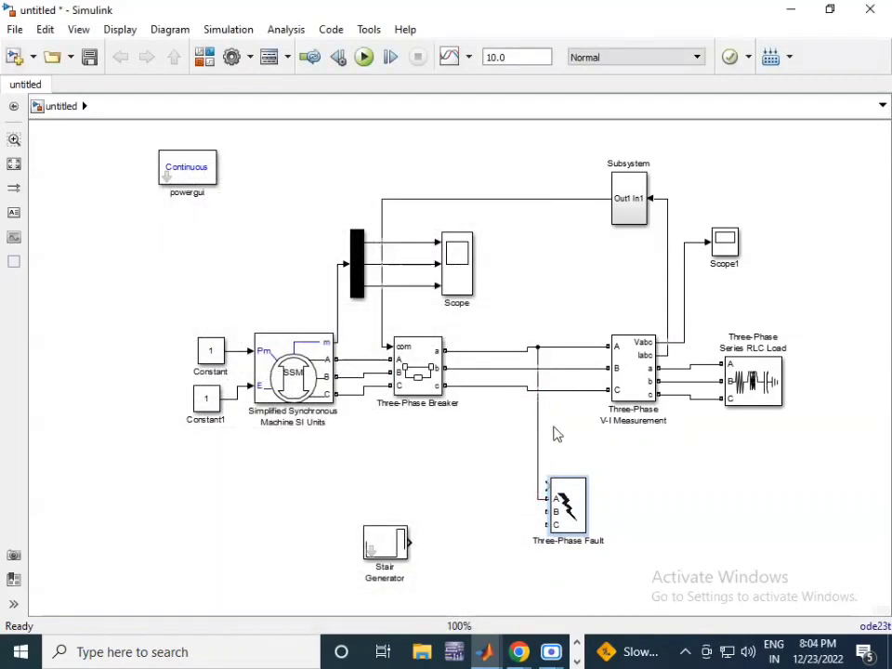
{"action": "left_click_drag", "start_coordinate": [543, 510], "coordinate": [522, 369]}
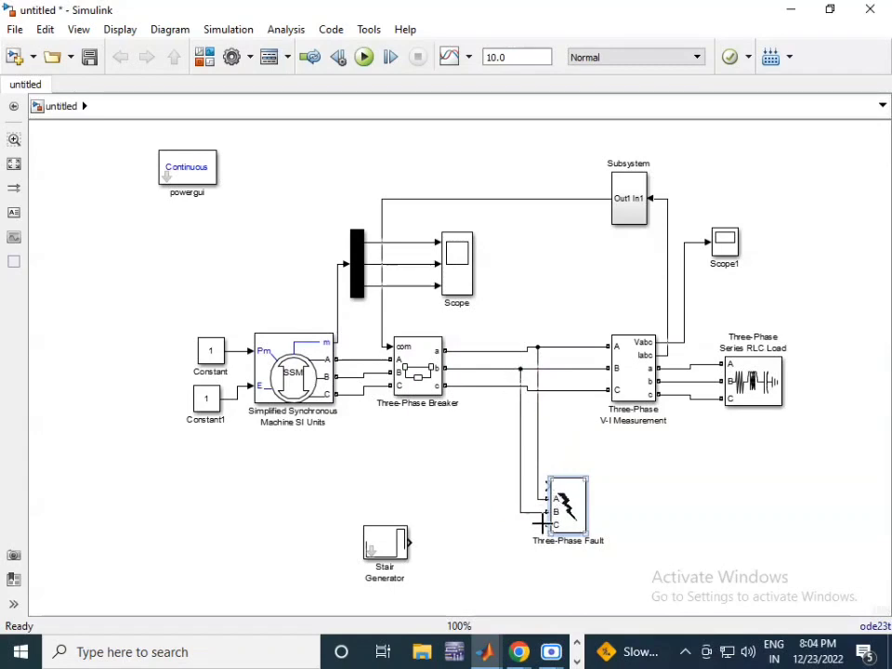
{"action": "left_click_drag", "start_coordinate": [543, 525], "coordinate": [500, 388]}
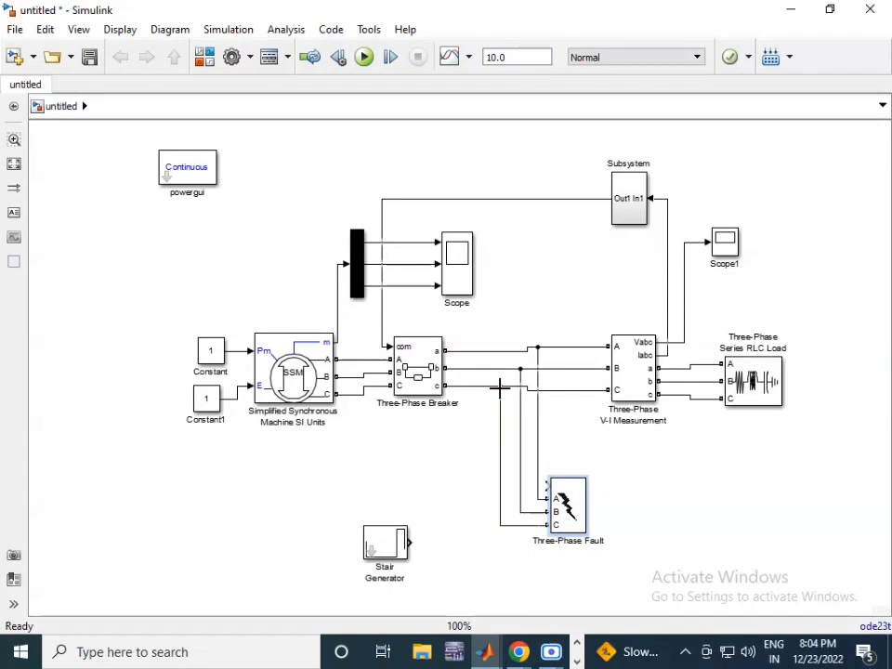
{"action": "left_click_drag", "start_coordinate": [375, 542], "coordinate": [406, 487]}
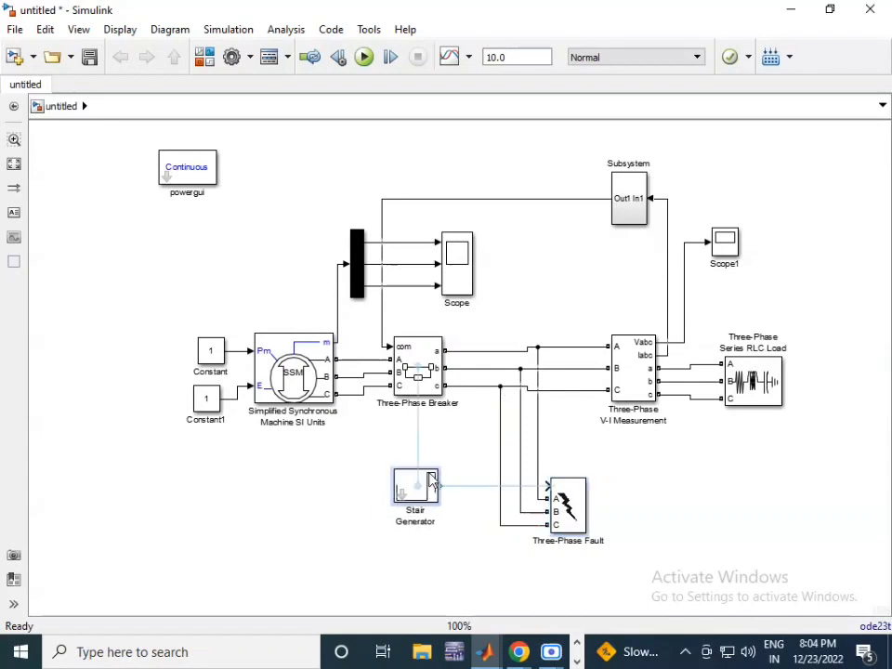
{"action": "left_click", "coordinate": [483, 491]}
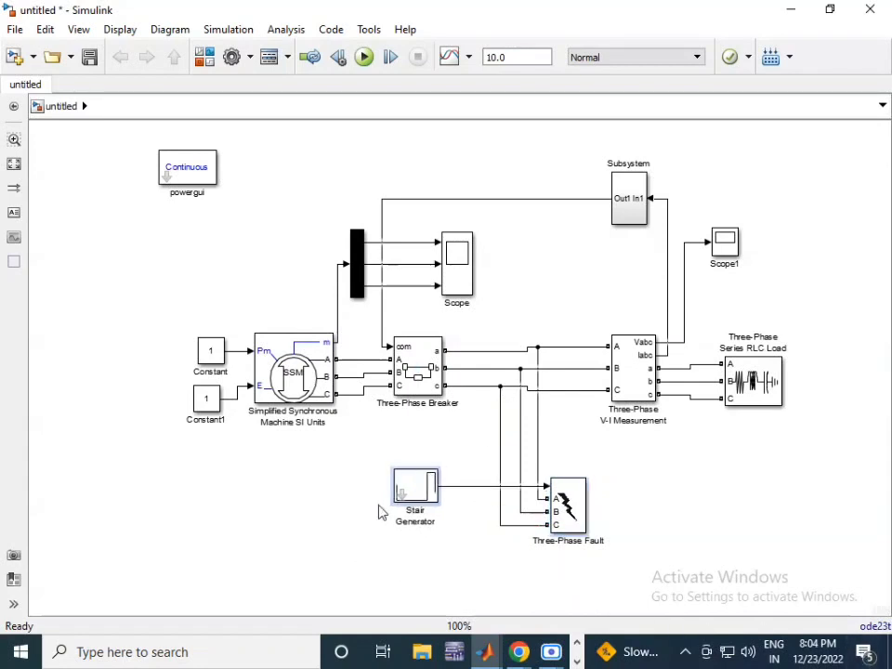
Step: Set the Stair Generator's times to [0, 5] and shorten its amplitude list to two values
{"action": "double_click", "coordinate": [414, 485]}
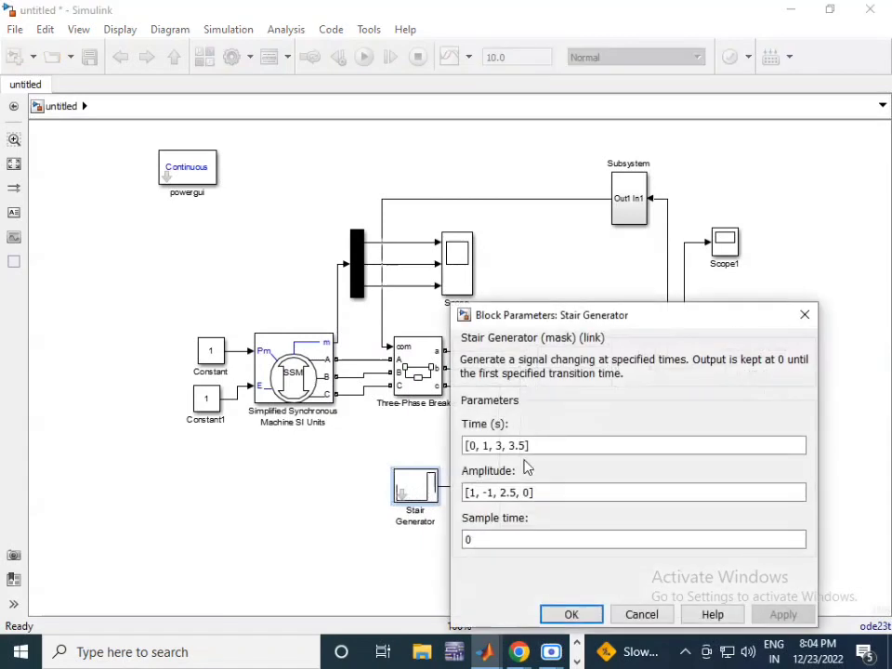
{"action": "mouse_move", "coordinate": [528, 446]}
{"action": "left_mouse_down"}
{"action": "mouse_move", "coordinate": [465, 446]}
{"action": "mouse_move", "coordinate": [521, 446]}
{"action": "left_mouse_up"}
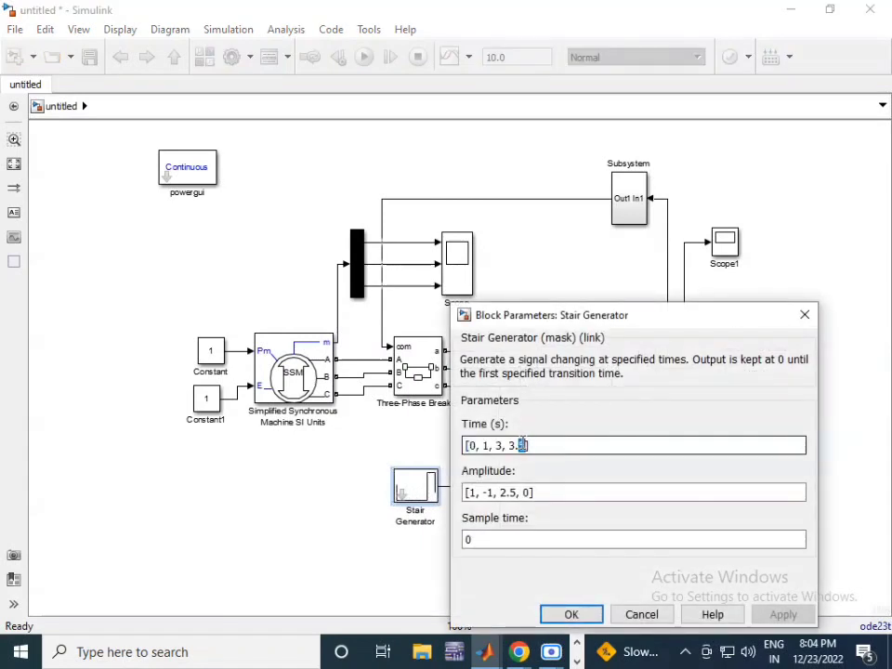
{"action": "key", "text": "BackSpace"}
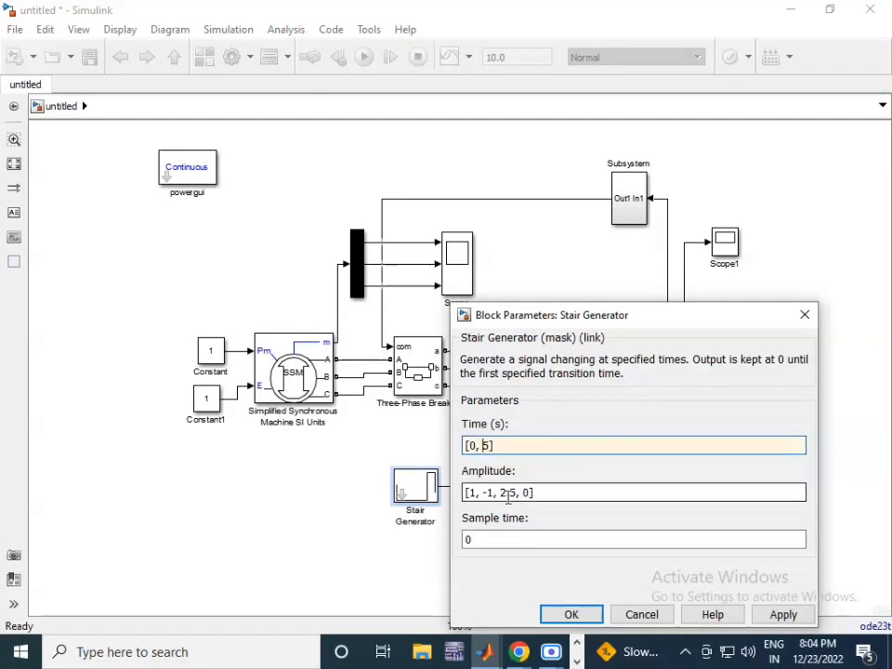
{"action": "triple_click", "coordinate": [514, 493]}
{"action": "left_click", "coordinate": [517, 494]}
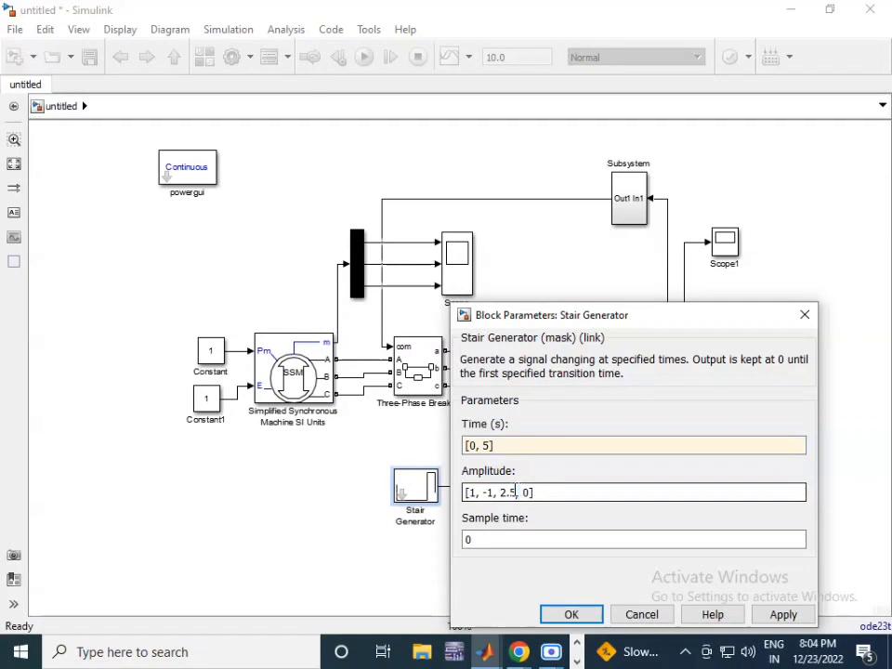
{"action": "key", "text": "BackSpace"}
{"action": "key", "text": "BackSpace"}
{"action": "key", "text": "BackSpace"}
{"action": "key", "text": "BackSpace"}
{"action": "key", "text": "BackSpace"}
{"action": "key", "text": "BackSpace"}
{"action": "key", "text": "BackSpace"}
{"action": "key", "text": "BackSpace"}
{"action": "key", "text": "BackSpace"}
{"action": "key", "text": "BackSpace"}
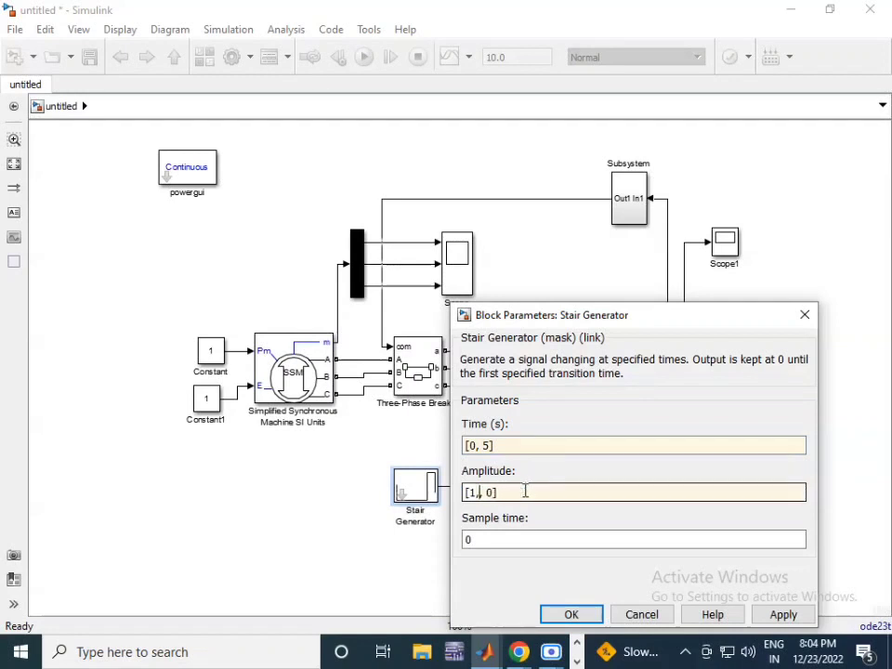
{"action": "left_click", "coordinate": [586, 618]}
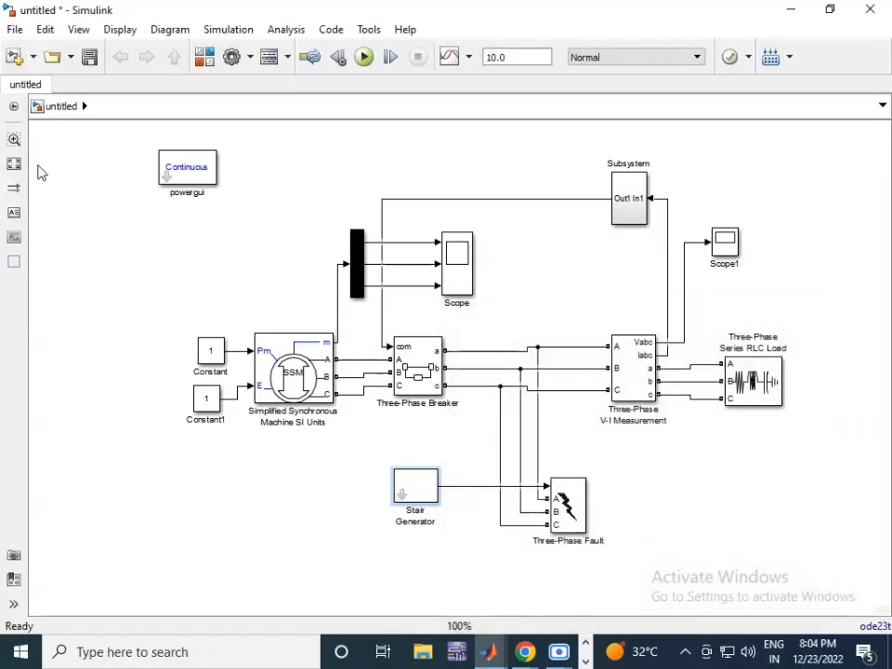
Step: Save the model as kash in the user folder and run the simulation
{"action": "left_click", "coordinate": [90, 58]}
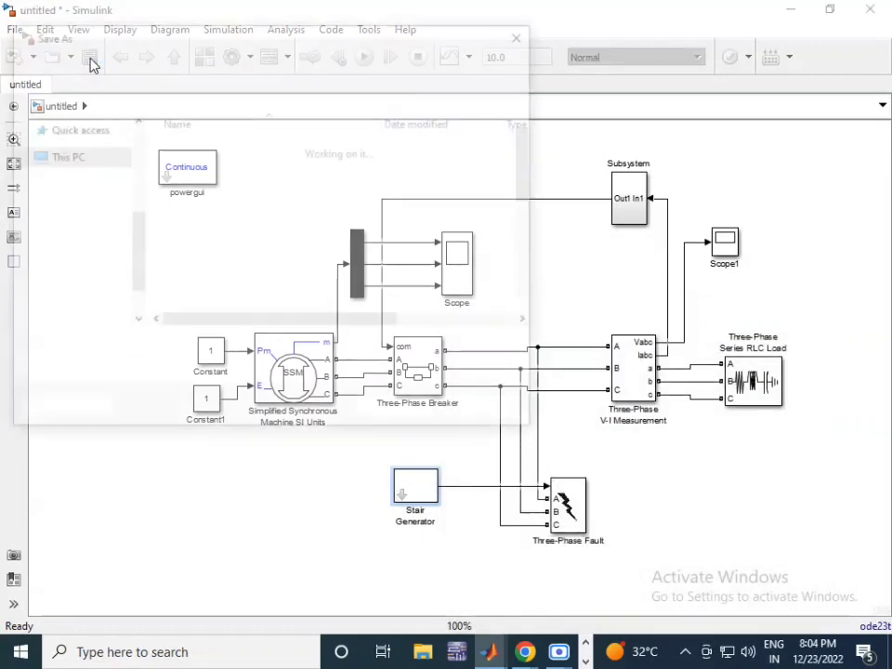
{"action": "type", "text": "kash"}
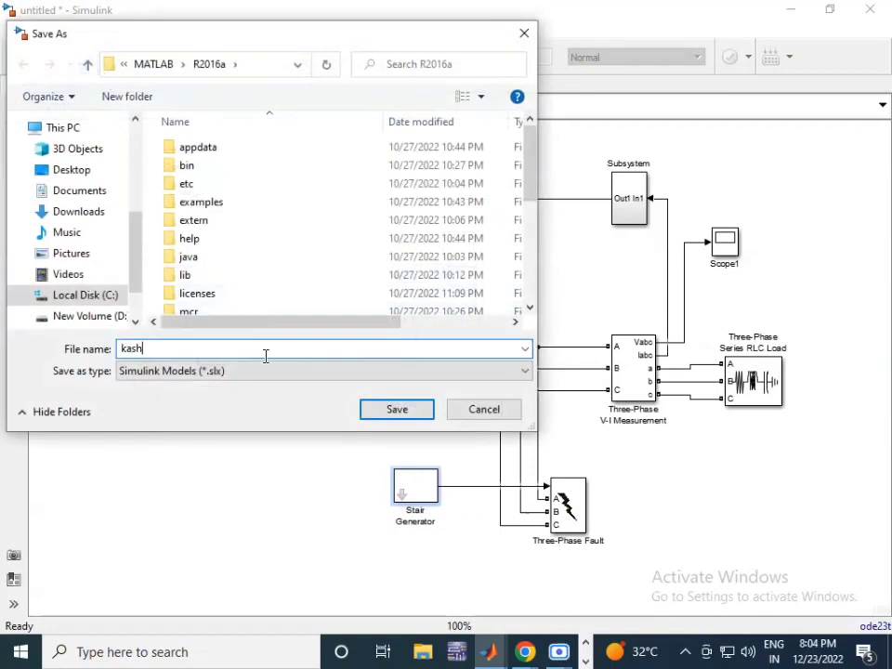
{"action": "left_click", "coordinate": [396, 410]}
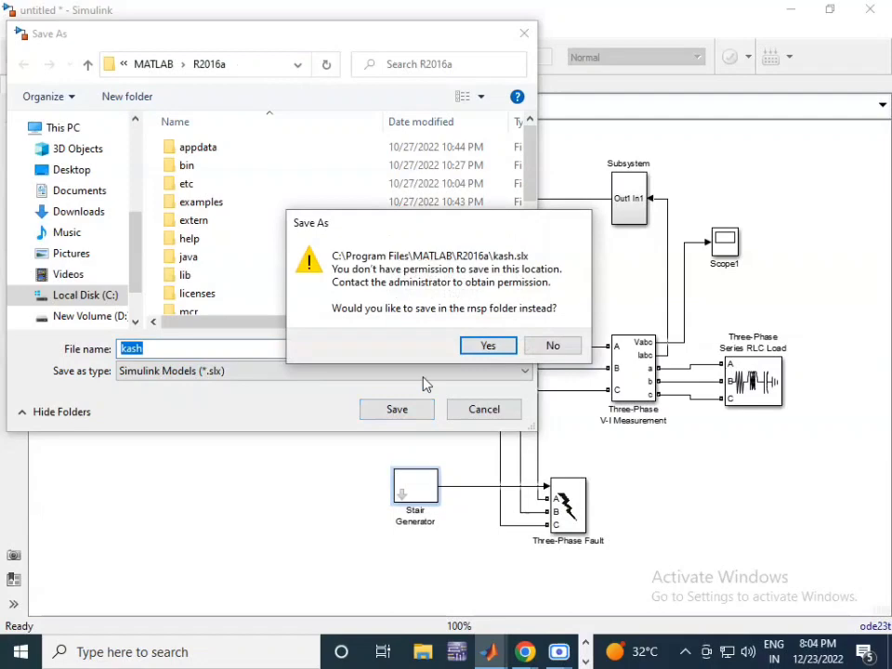
{"action": "left_click", "coordinate": [480, 346]}
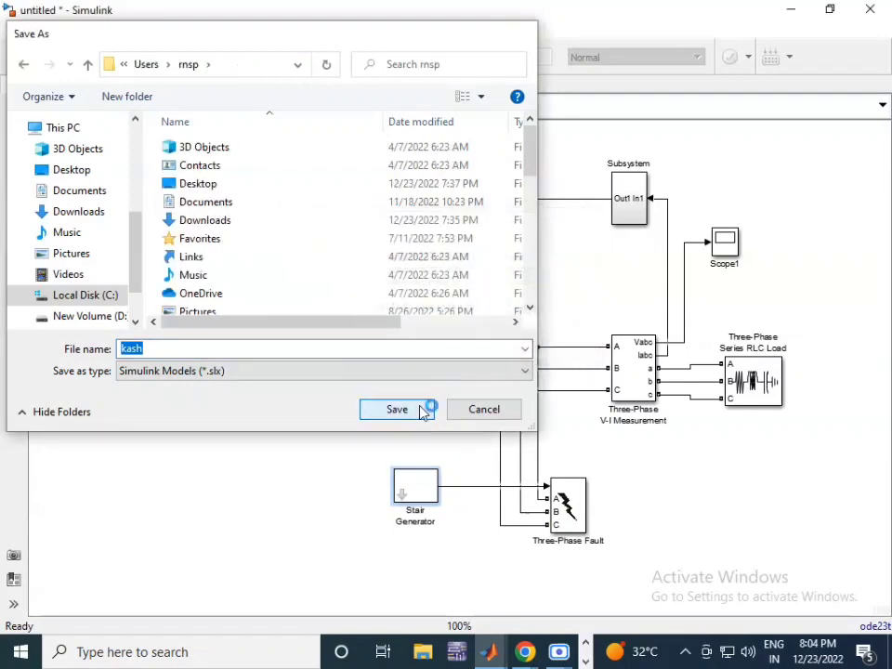
{"action": "left_click", "coordinate": [422, 409]}
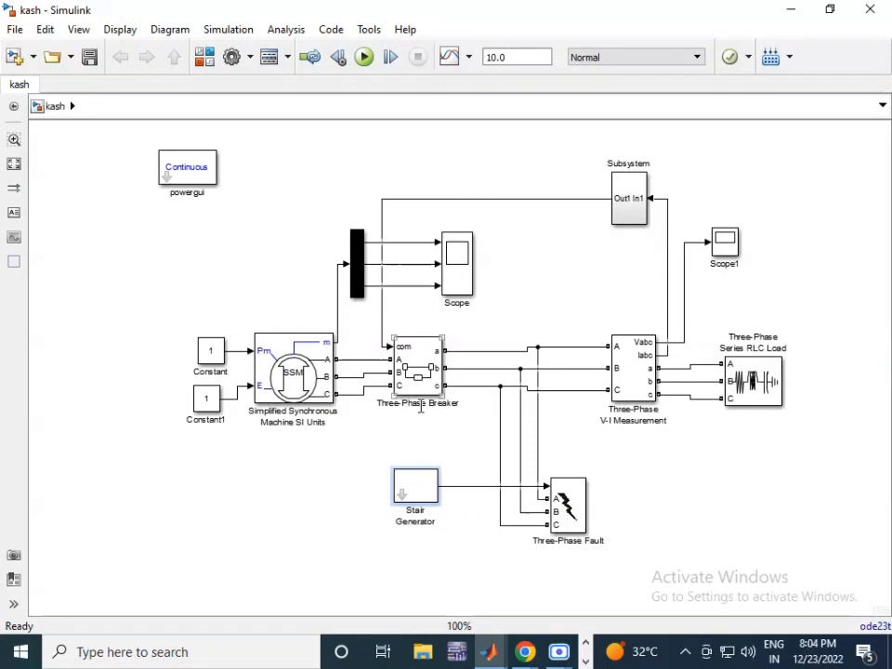
{"action": "left_click", "coordinate": [364, 58]}
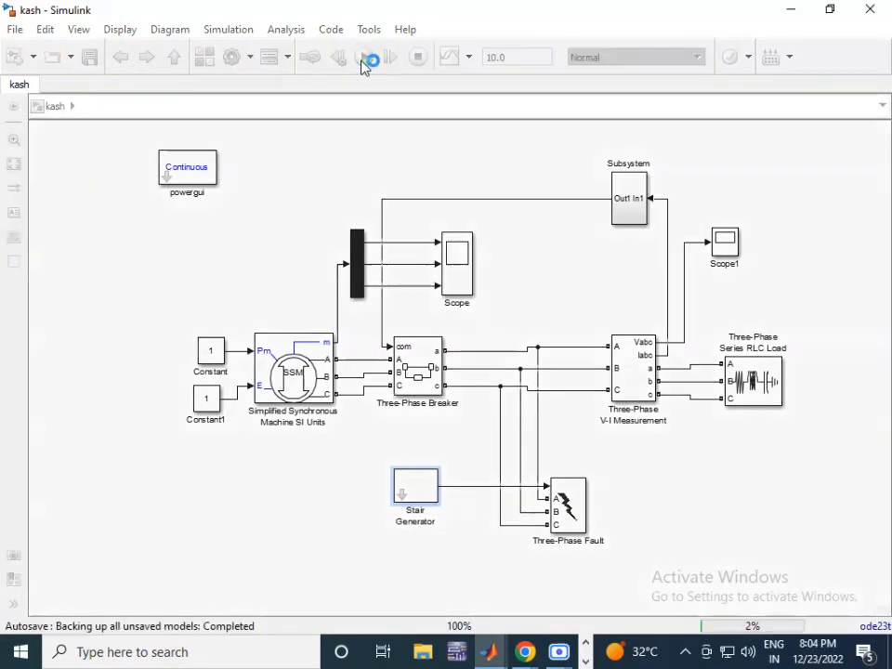
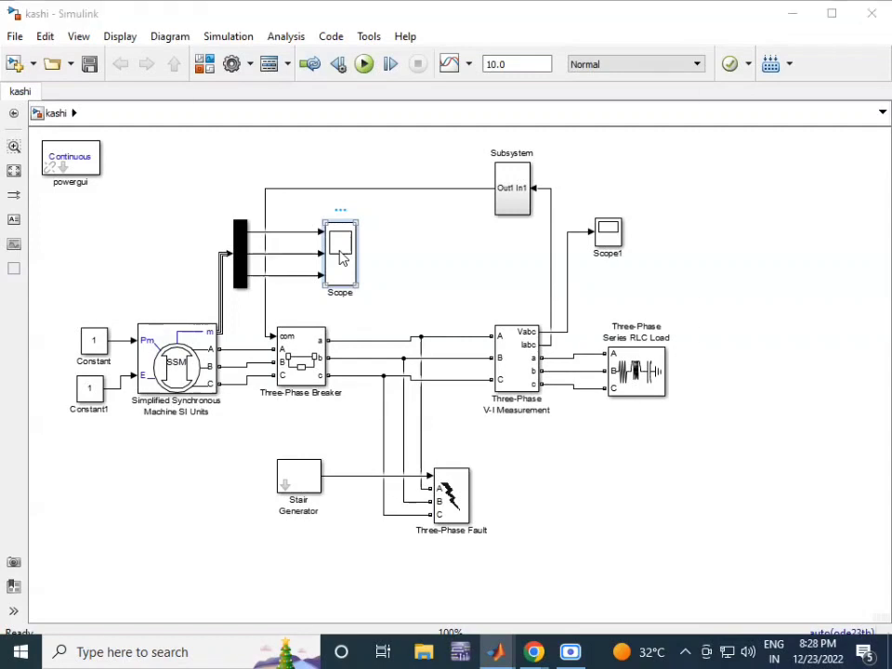
Step: Examine the machine output waveforms in Scope and the voltage waveforms in Scope1
{"action": "double_click", "coordinate": [341, 259]}
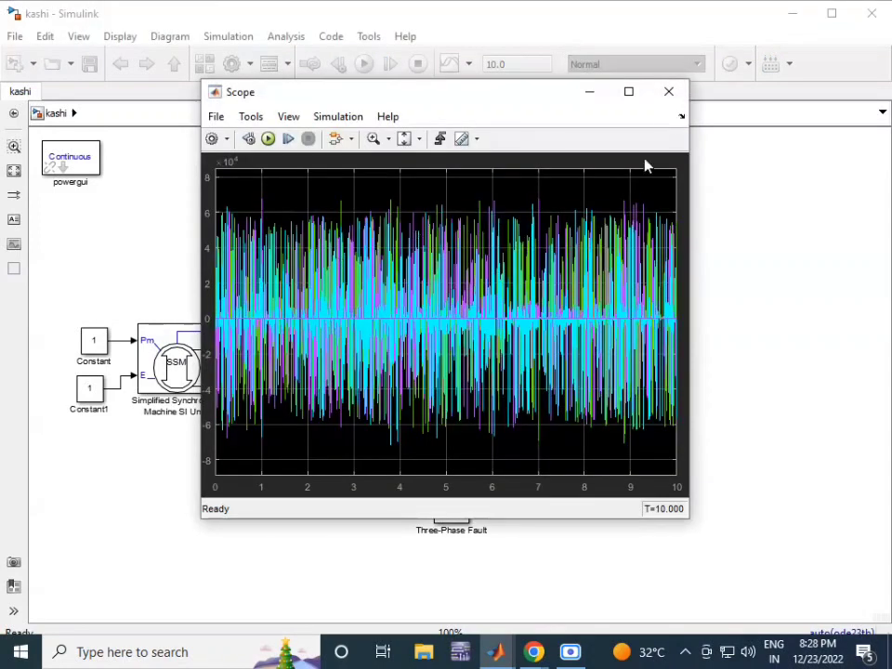
{"action": "left_click", "coordinate": [669, 92]}
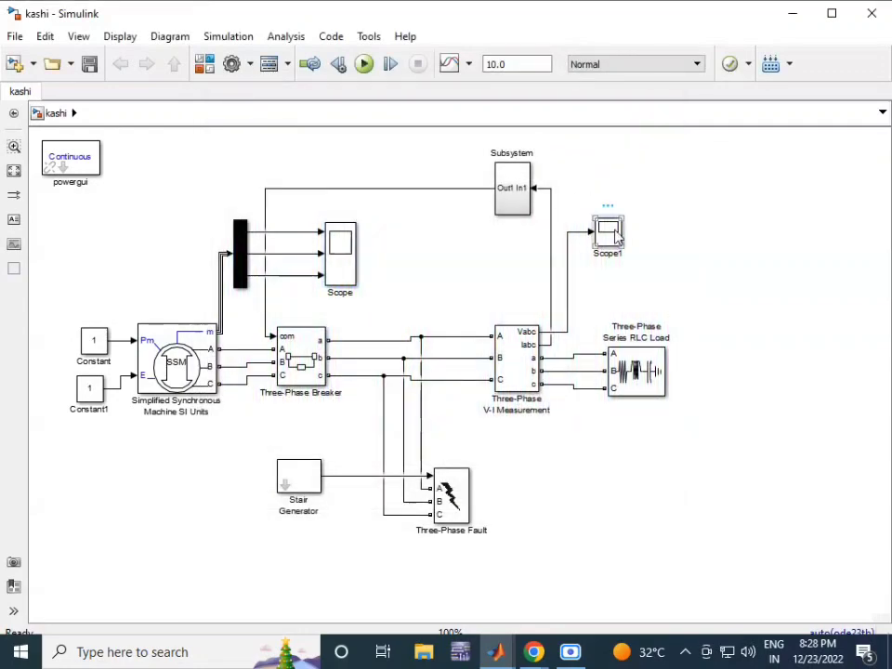
{"action": "double_click", "coordinate": [615, 235]}
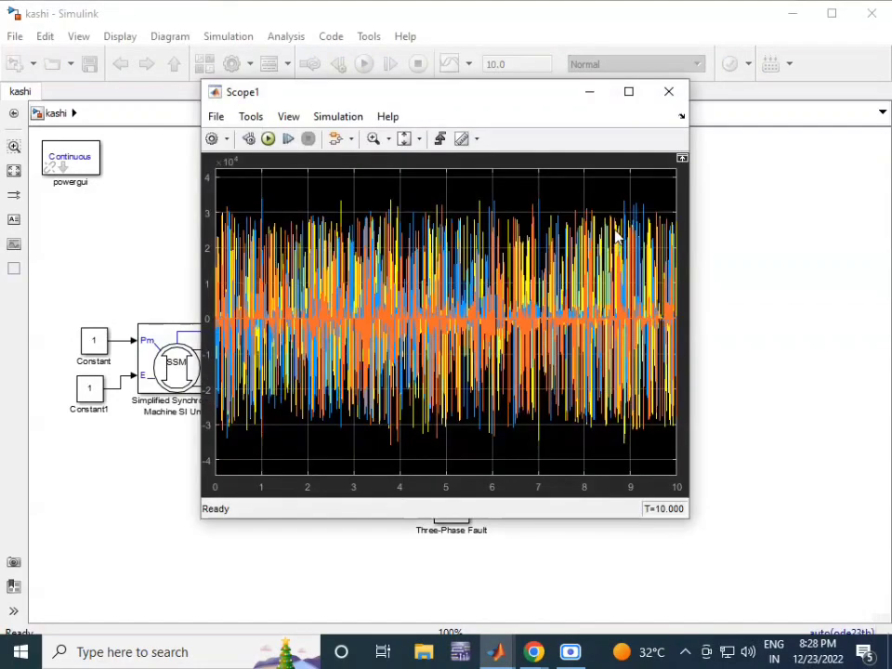
{"action": "left_click", "coordinate": [670, 92]}
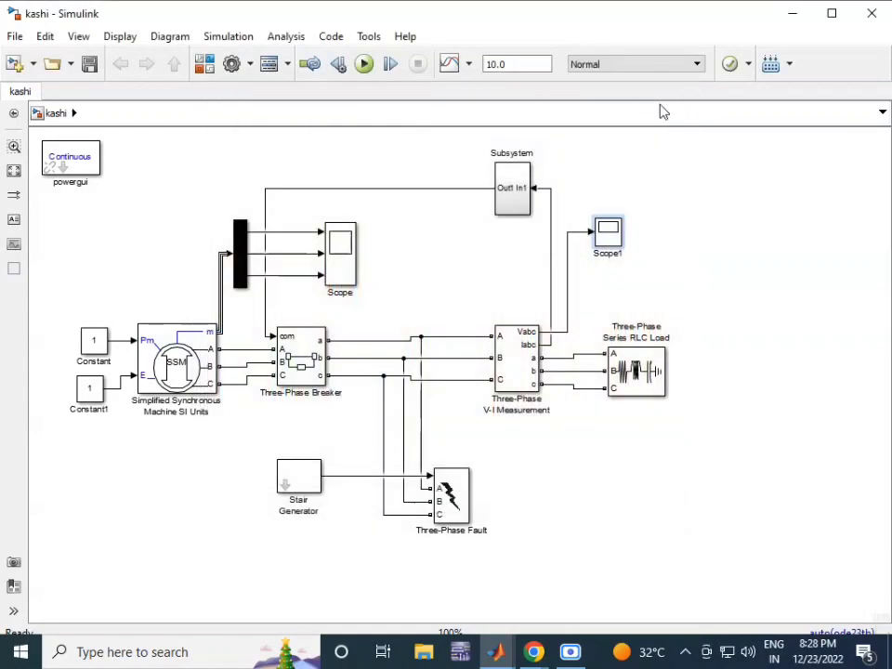
Step: Set the Stair Generator's amplitudes to [0, 1] and run the simulation
{"action": "double_click", "coordinate": [303, 490]}
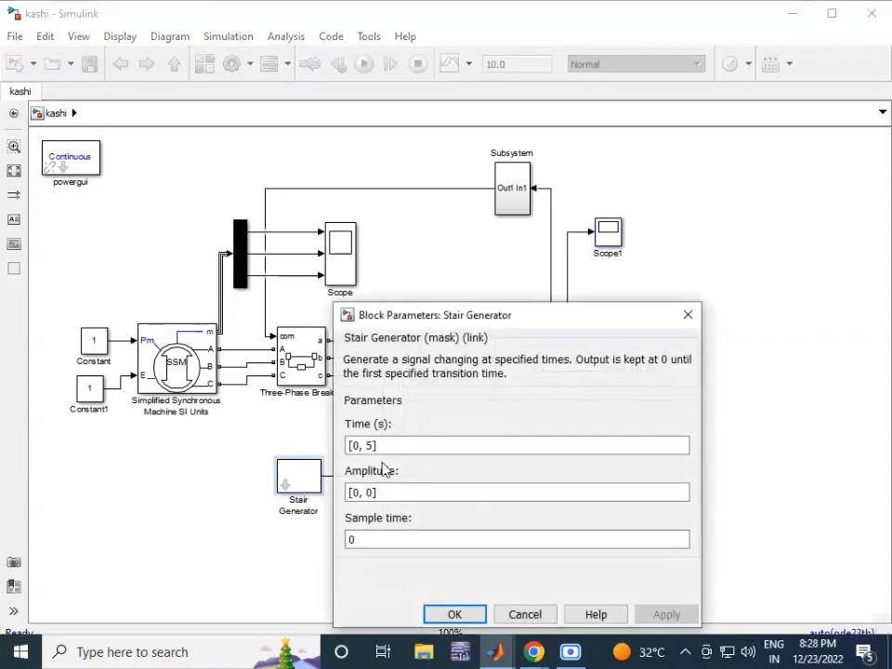
{"action": "double_click", "coordinate": [373, 448]}
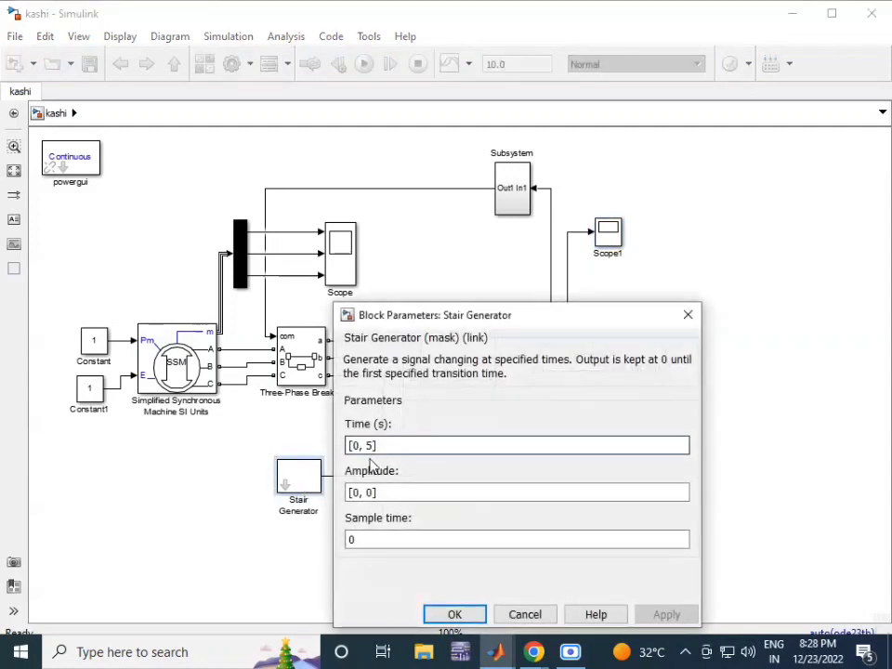
{"action": "double_click", "coordinate": [369, 493]}
{"action": "double_click", "coordinate": [370, 492]}
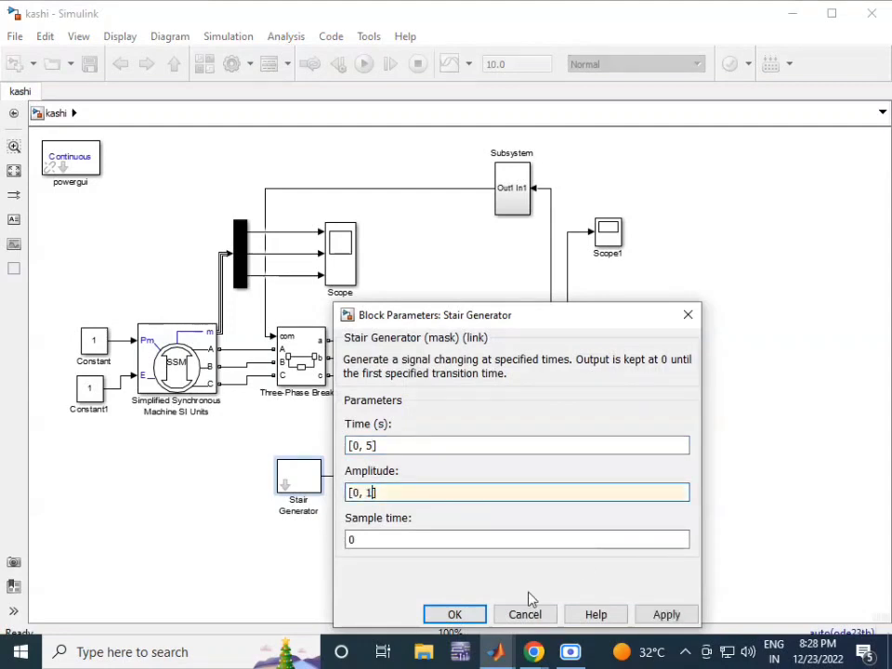
{"action": "left_click", "coordinate": [455, 615]}
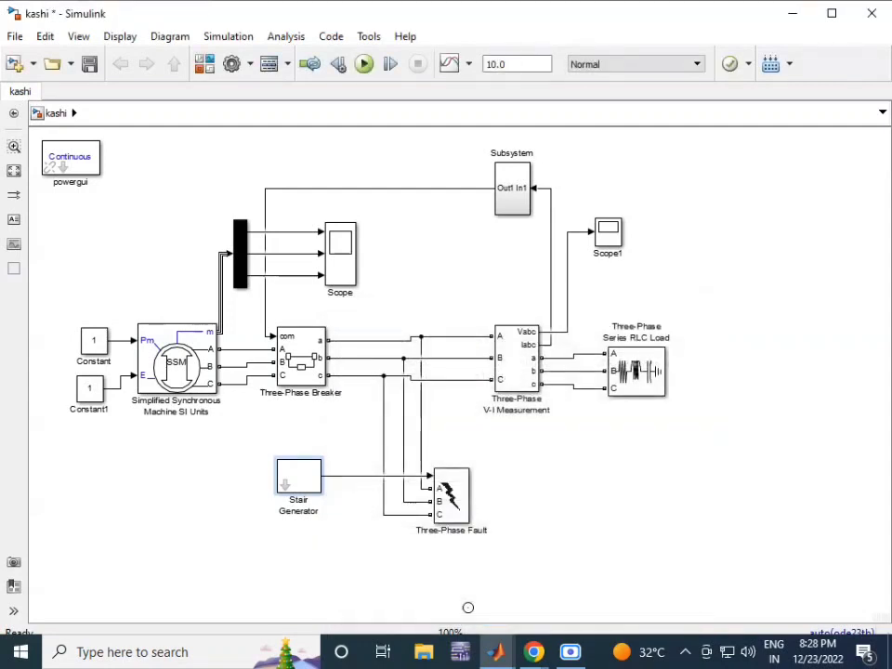
{"action": "left_click", "coordinate": [366, 64]}
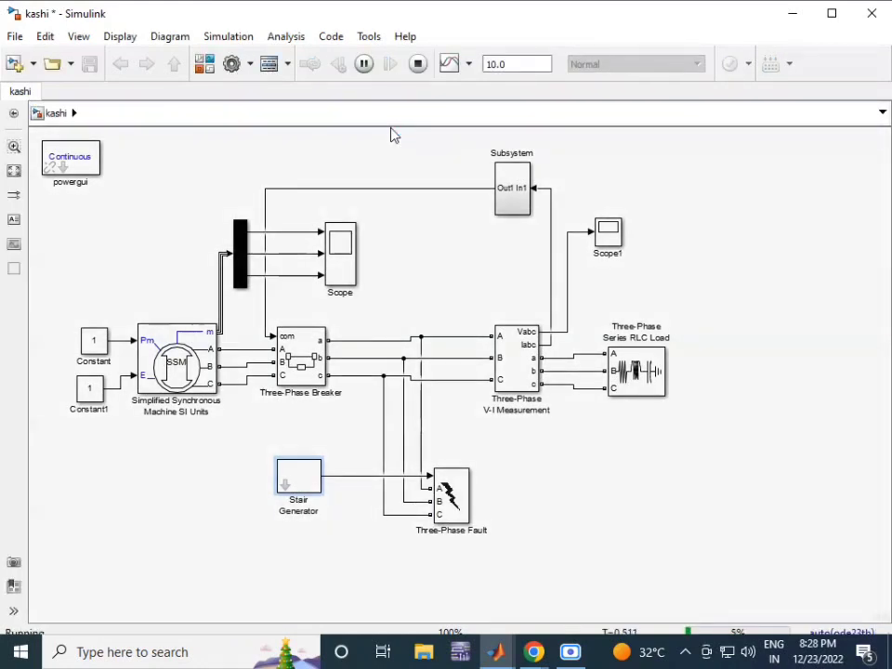
Step: Compare the machine output waveforms in Scope with the voltage waveforms in Scope1 side by side, and close both scopes
{"action": "double_click", "coordinate": [342, 246]}
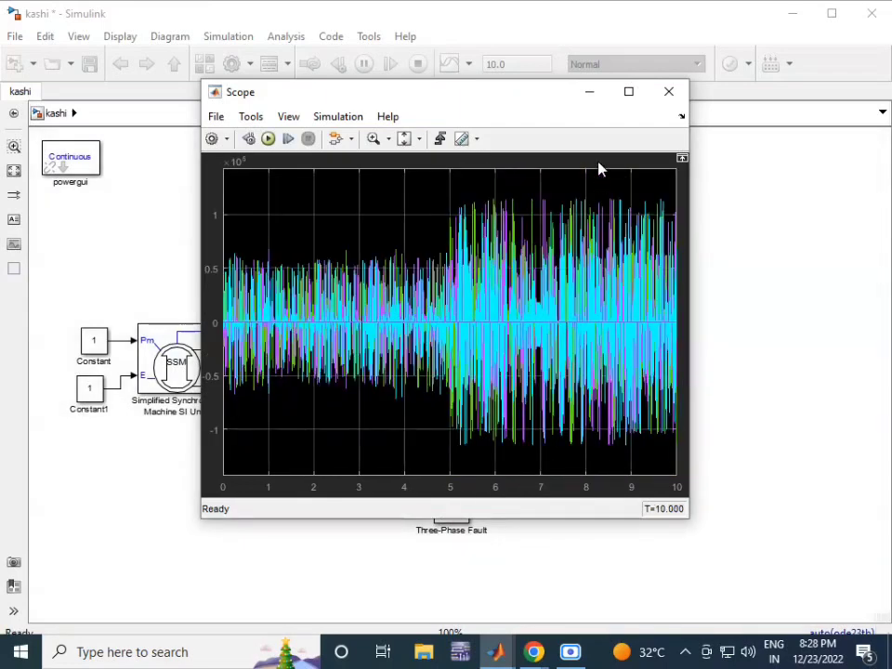
{"action": "left_click_drag", "start_coordinate": [524, 105], "coordinate": [249, 154]}
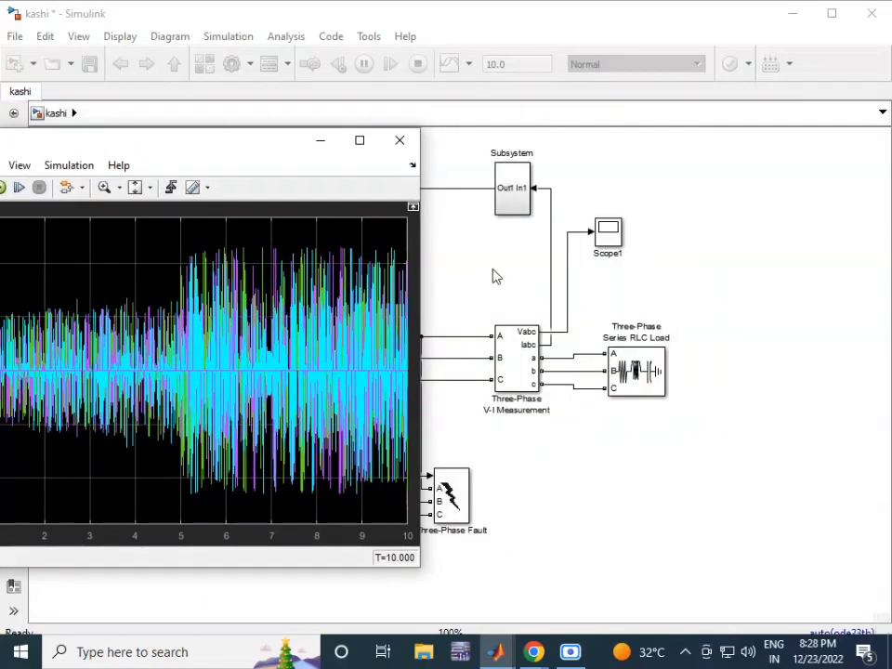
{"action": "double_click", "coordinate": [608, 232]}
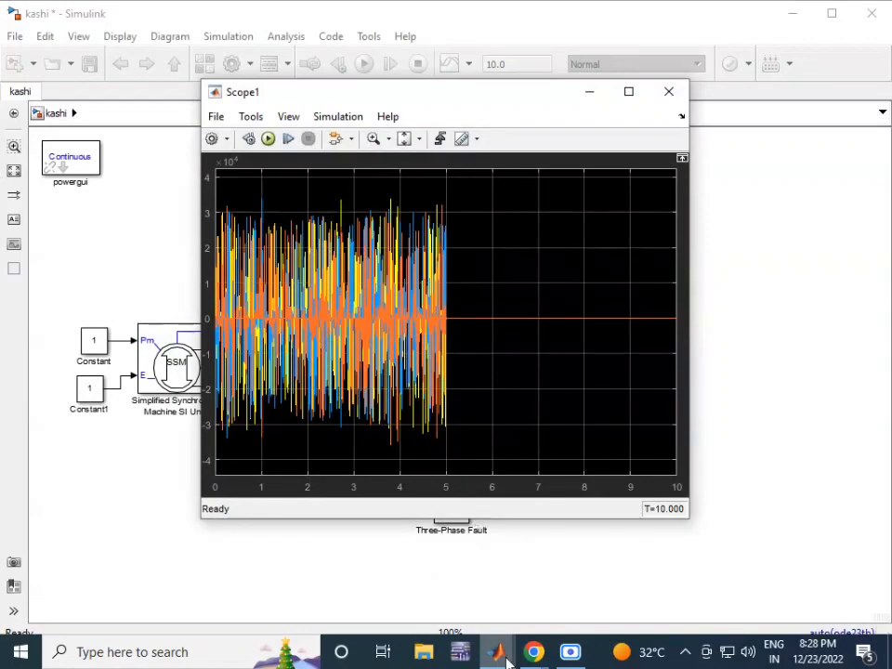
{"action": "mouse_move", "coordinate": [502, 656]}
{"action": "left_click", "coordinate": [558, 586]}
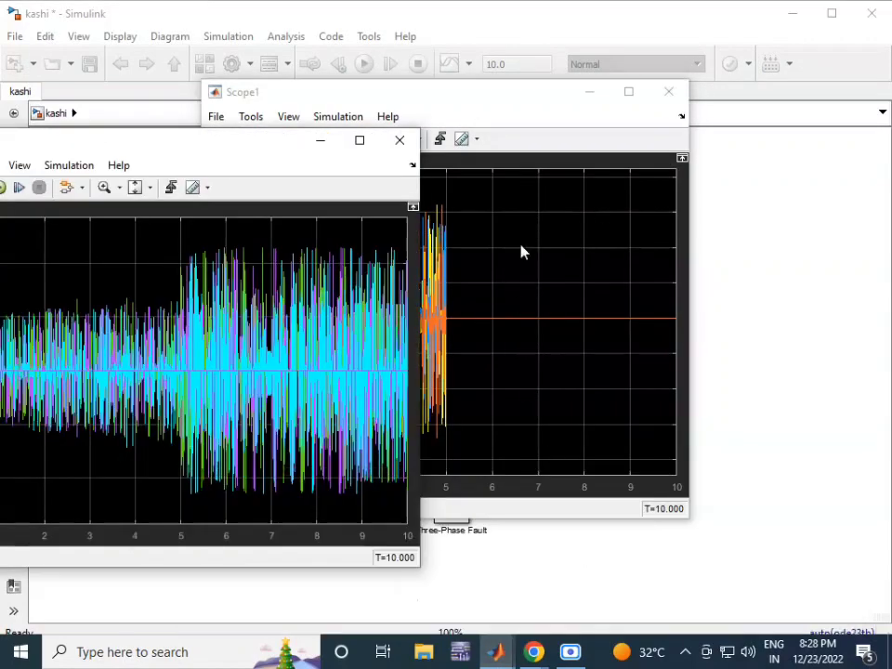
{"action": "left_click_drag", "start_coordinate": [523, 118], "coordinate": [730, 147]}
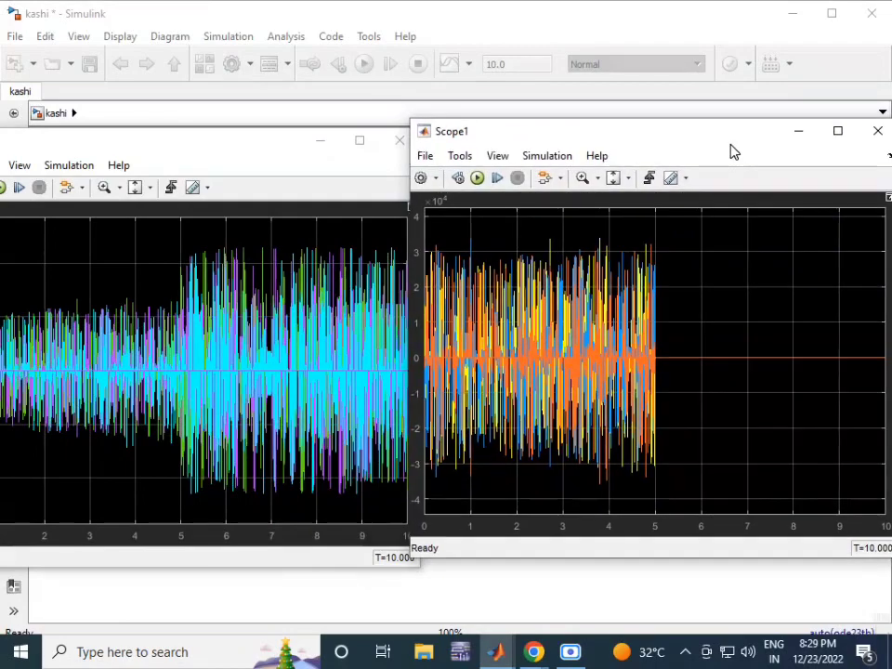
{"action": "left_click_drag", "start_coordinate": [263, 155], "coordinate": [368, 164]}
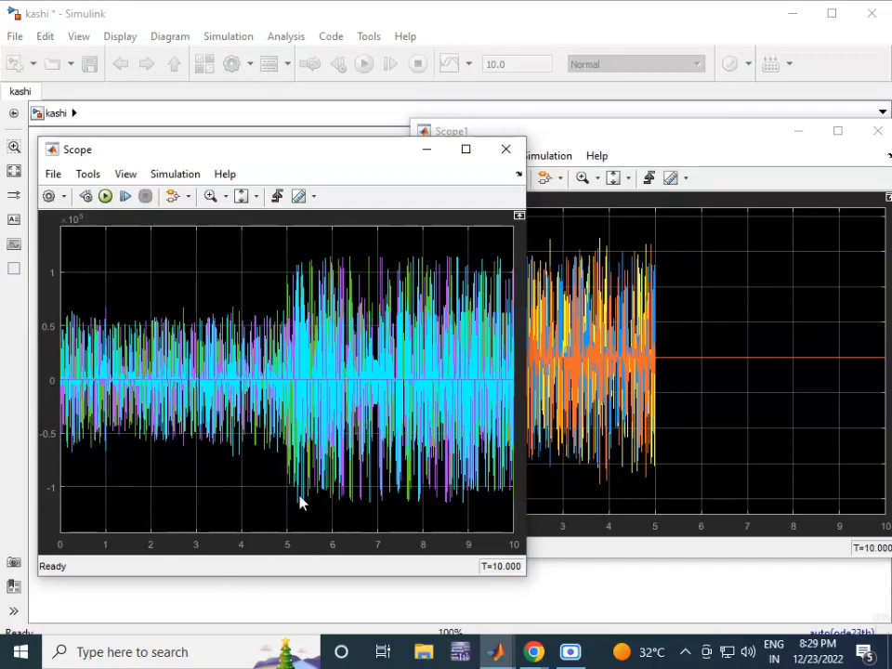
{"action": "left_click", "coordinate": [506, 149]}
{"action": "left_click", "coordinate": [877, 131]}
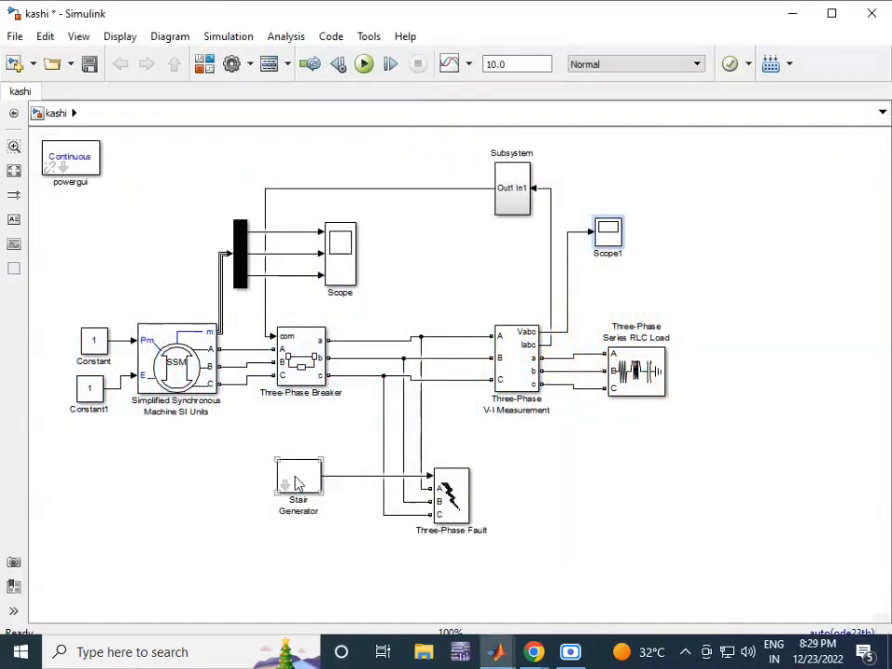
Step: Review the Stair Generator's time and amplitude parameters
{"action": "double_click", "coordinate": [295, 479]}
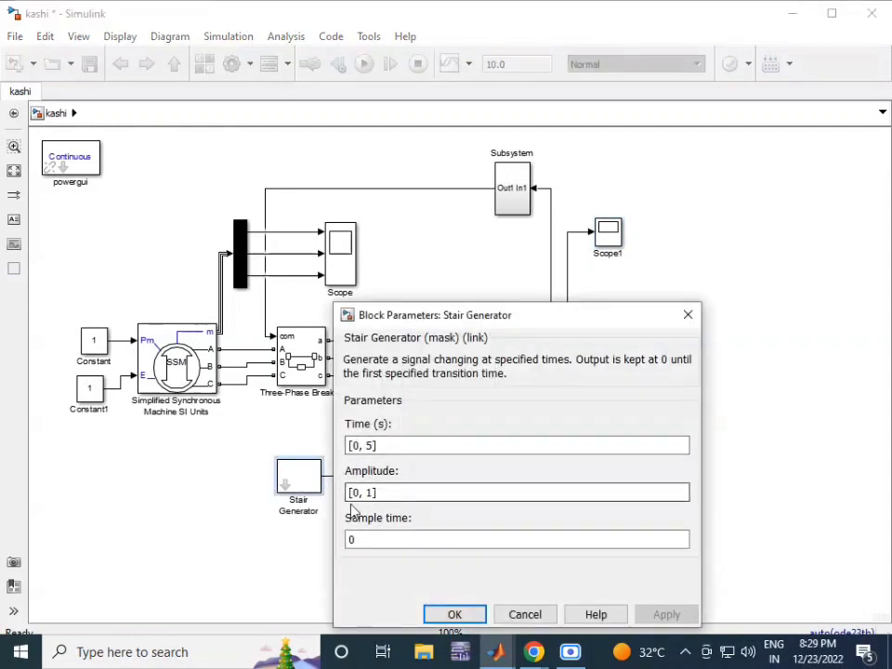
{"action": "left_click", "coordinate": [452, 615]}
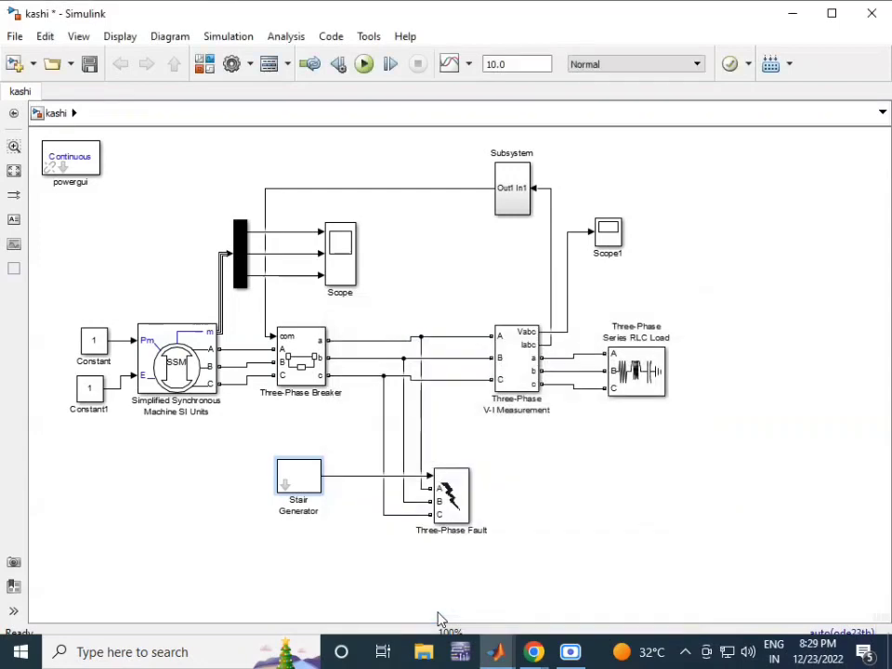
{"action": "mouse_move", "coordinate": [576, 655]}
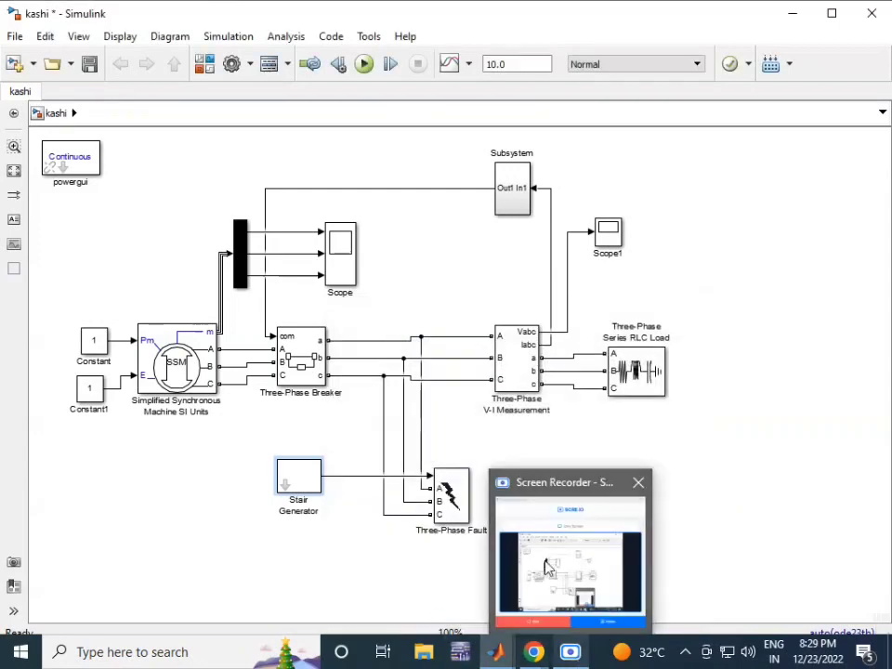